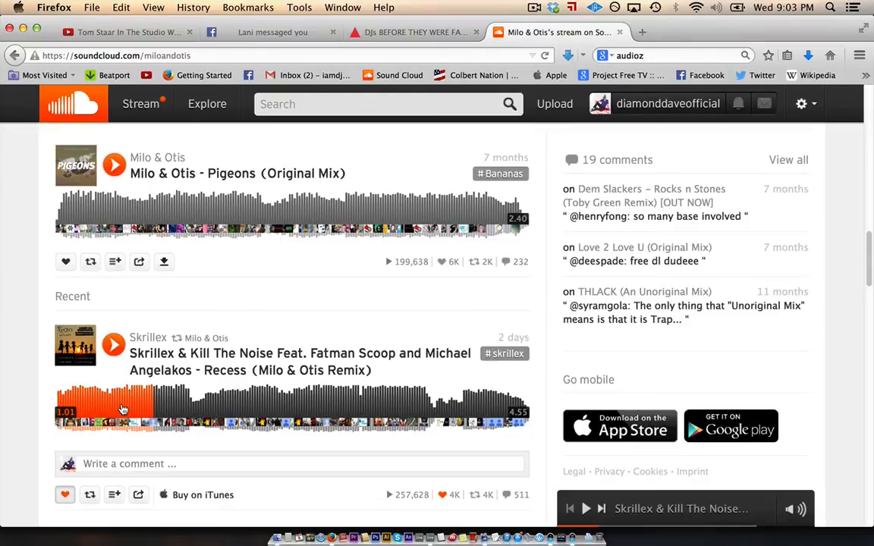
Play part of the "Recess (Milo & Otis Remix)" track from its first minute as a reference, and pause it.
{"action": "left_click", "coordinate": [122, 410]}
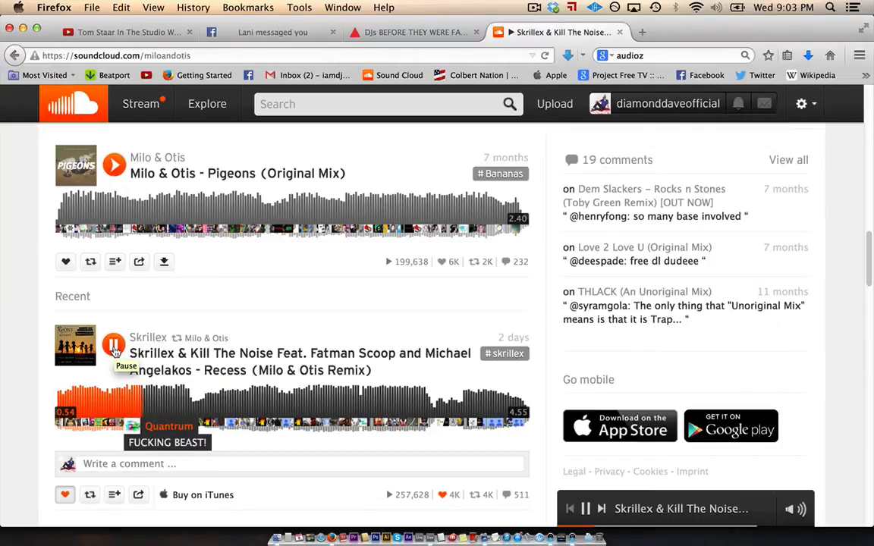
{"action": "left_click", "coordinate": [114, 348]}
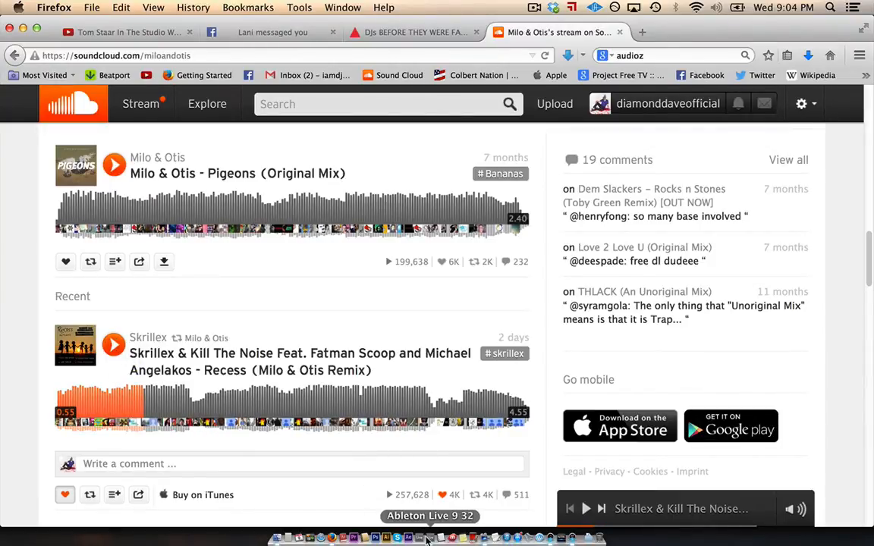
Switch to Ableton Live, solo the 1 Drum Rack track and play the arrangement from the beginning.
{"action": "left_click", "coordinate": [427, 538]}
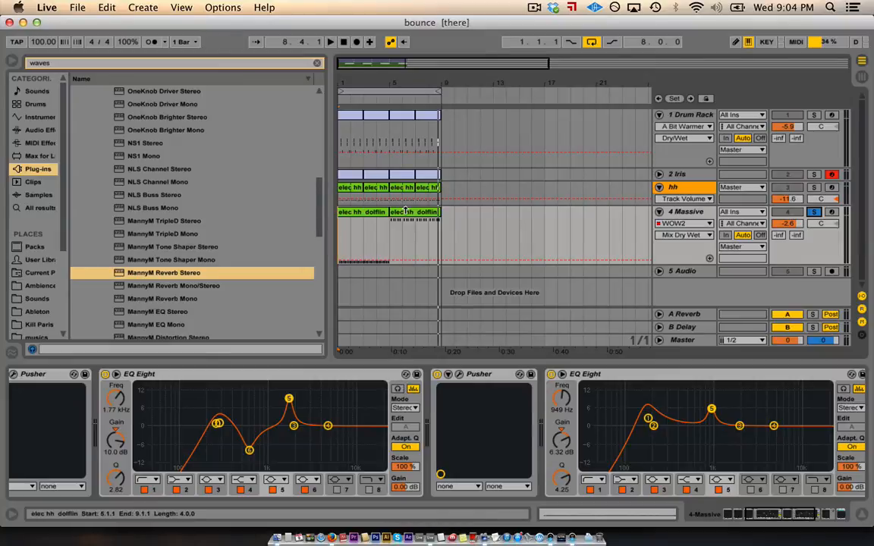
{"action": "left_click", "coordinate": [812, 116]}
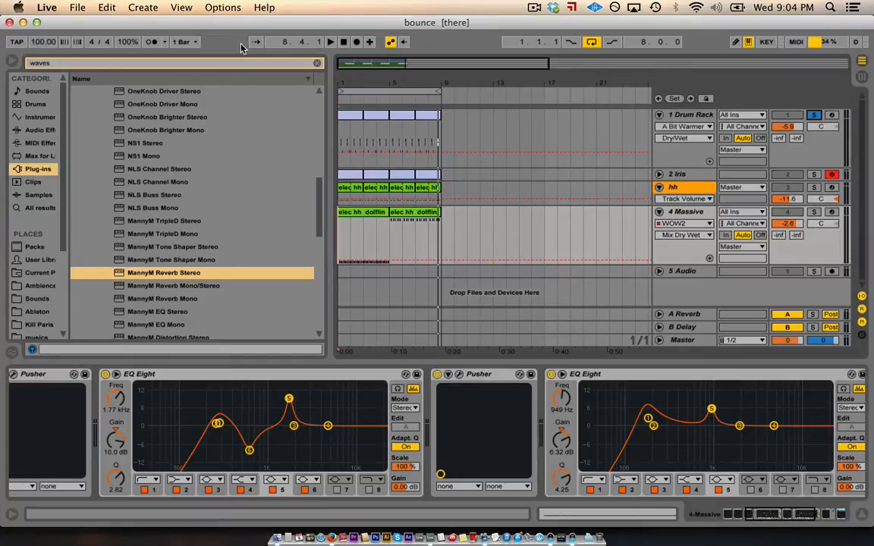
{"action": "left_click", "coordinate": [343, 42]}
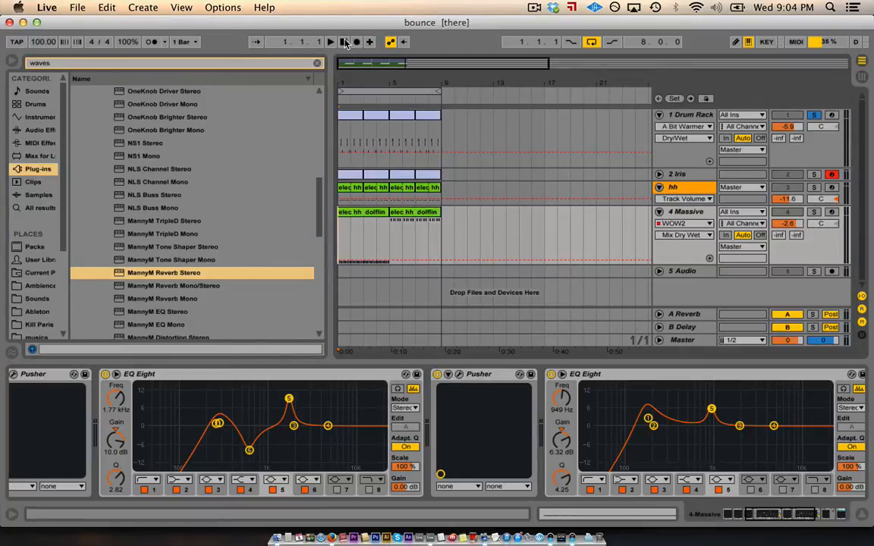
{"action": "left_click", "coordinate": [351, 89]}
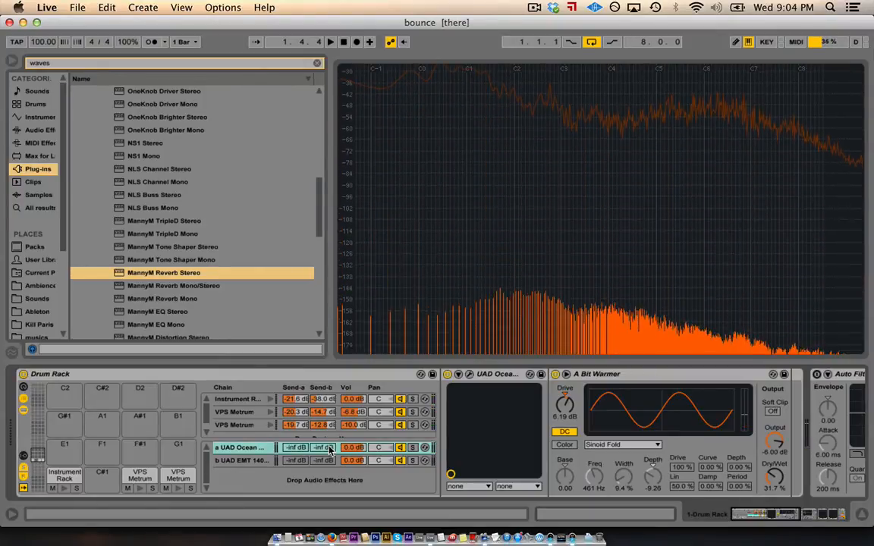
Solo the Instrument Rack kick pad in the Drum Rack and play the kick on its own.
{"action": "left_click", "coordinate": [73, 487]}
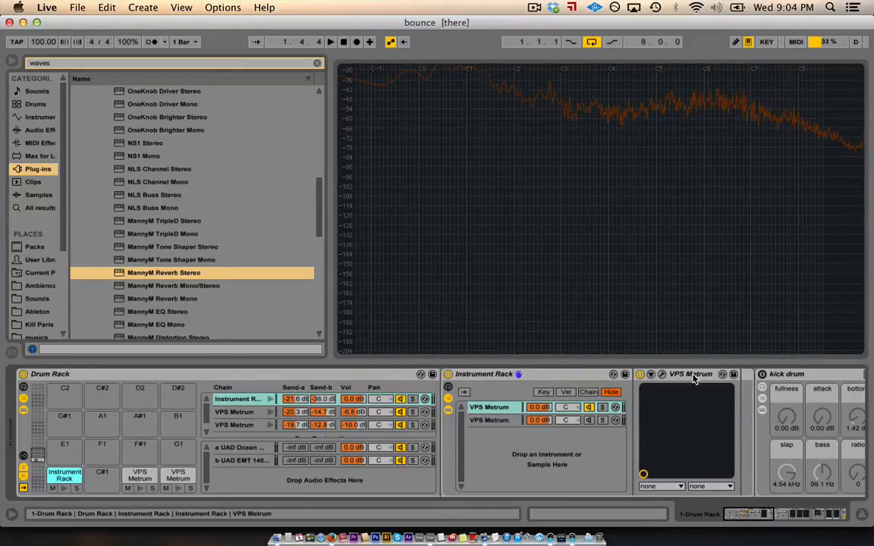
{"action": "left_click", "coordinate": [76, 488]}
{"action": "key", "text": "space"}
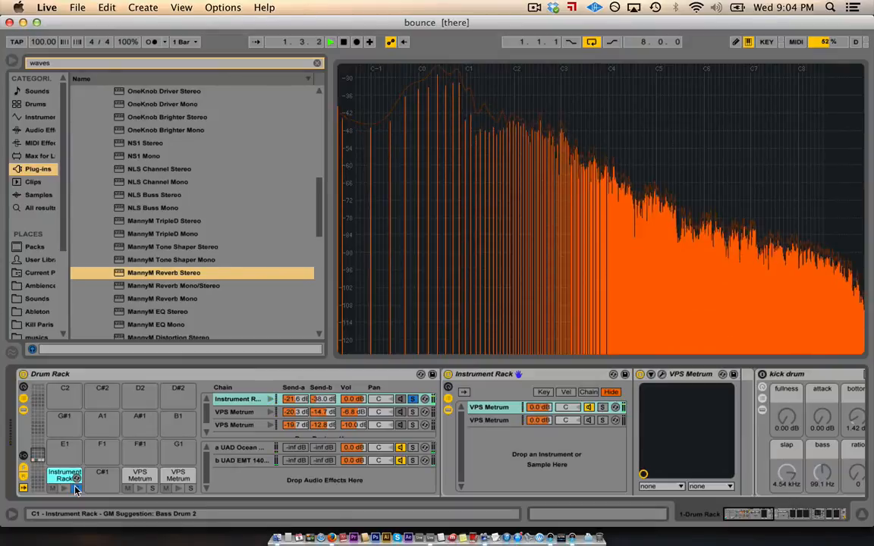
Open the first VPS Metrum of the kick's Instrument Rack and audition its OSC layer in solo.
{"action": "scroll", "coordinate": [673, 430], "scroll_direction": "right", "scroll_amount": 10}
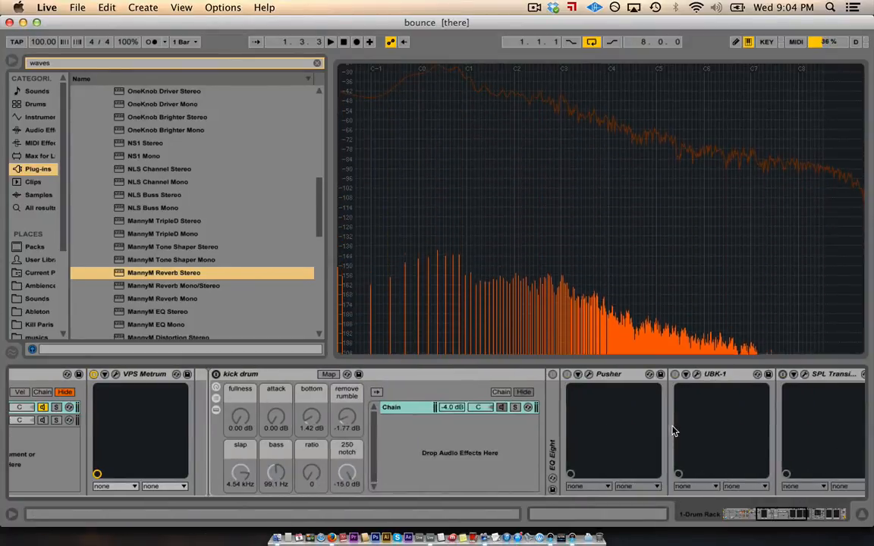
{"action": "scroll", "coordinate": [284, 379], "scroll_direction": "left", "scroll_amount": 5}
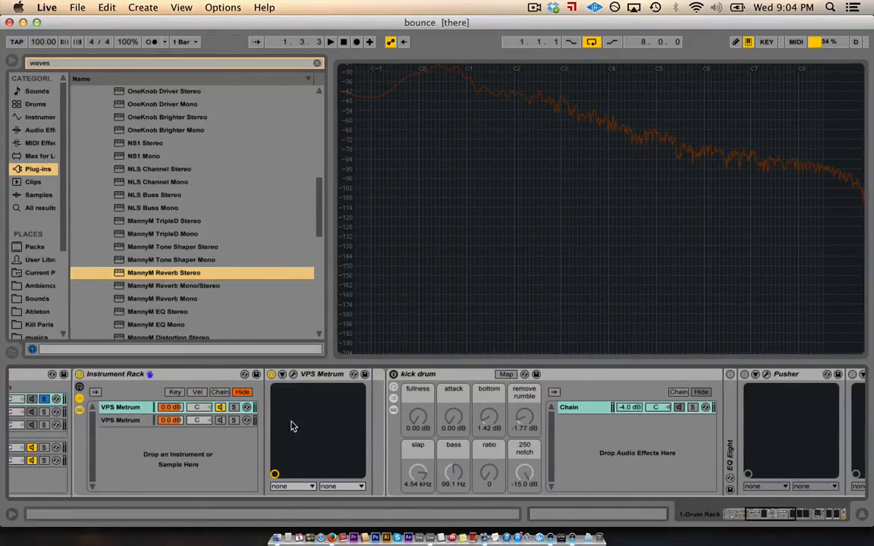
{"action": "left_click", "coordinate": [293, 374]}
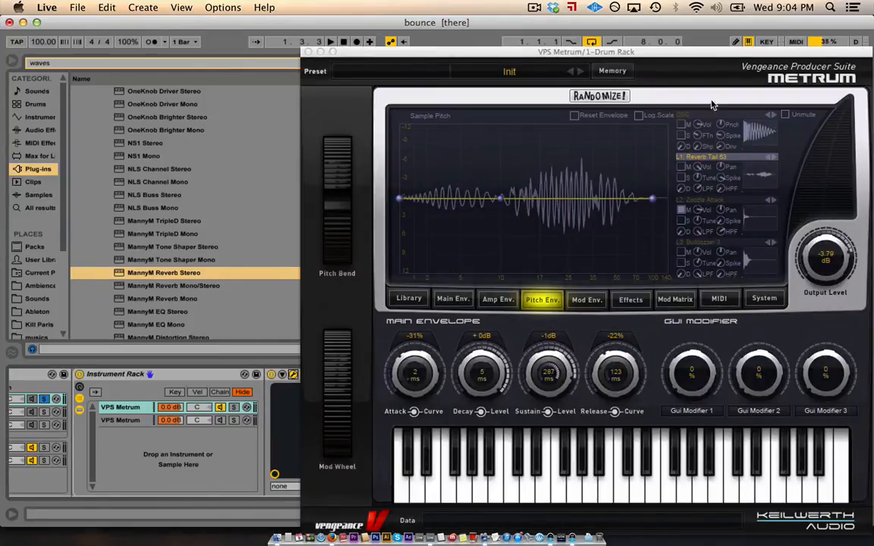
{"action": "left_click", "coordinate": [682, 137]}
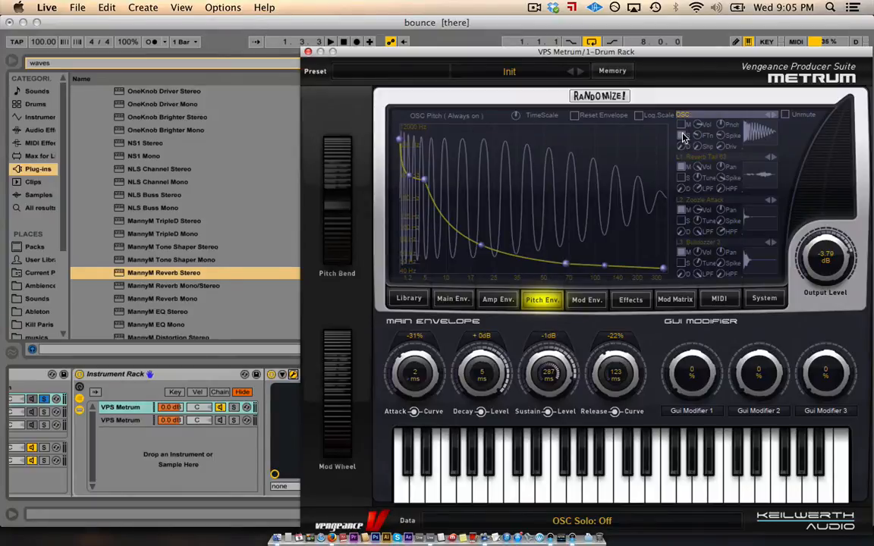
{"action": "key", "text": "space"}
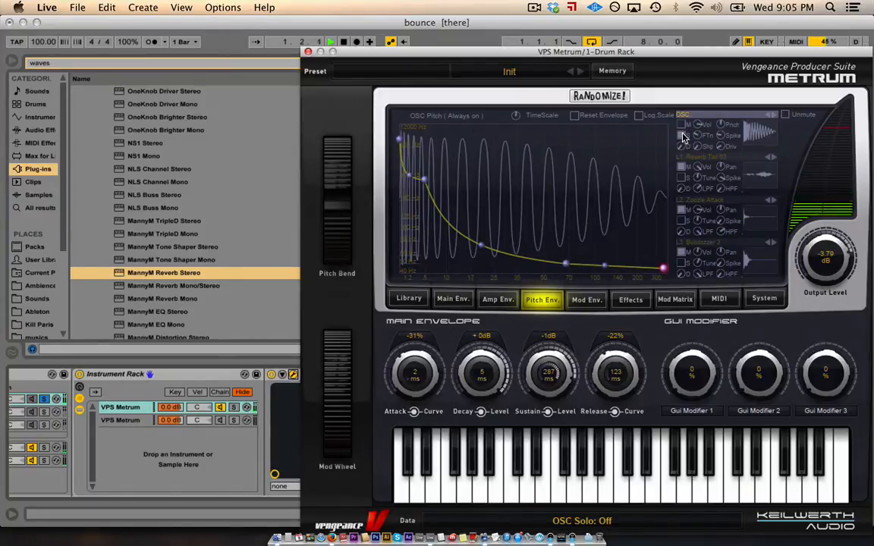
{"action": "key", "text": "space"}
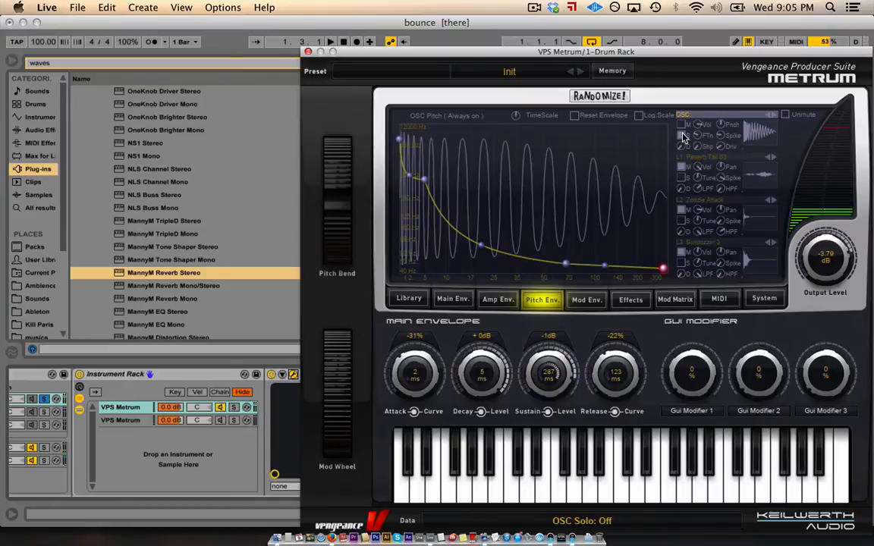
Unsolo the OSC layer, audition Metrum layers L3 and L1 in solo, and close the plug-in window.
{"action": "left_click", "coordinate": [681, 253]}
{"action": "left_click", "coordinate": [682, 136]}
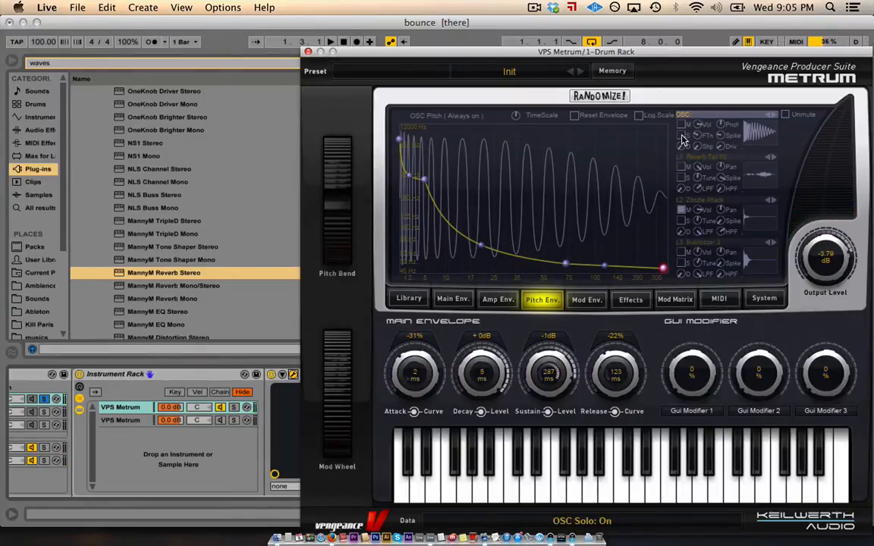
{"action": "left_click", "coordinate": [682, 266]}
{"action": "key", "text": "space"}
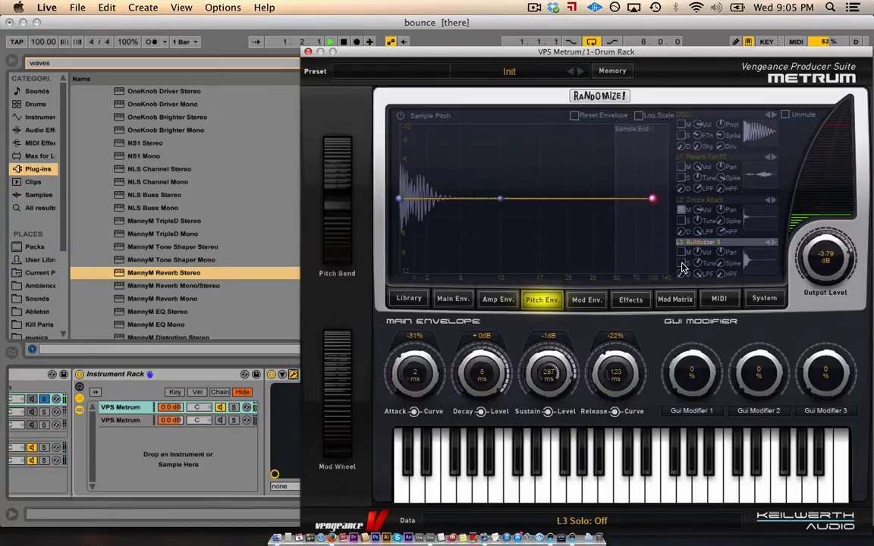
{"action": "left_click", "coordinate": [680, 179]}
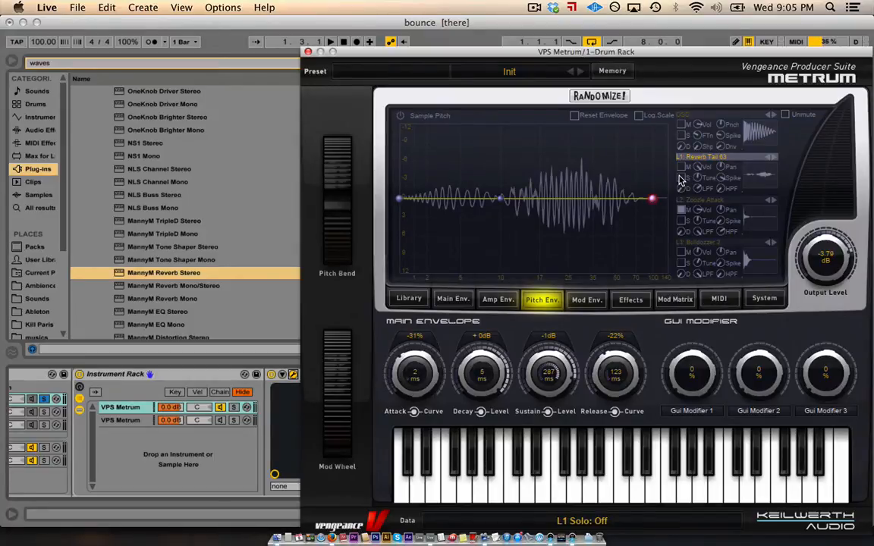
{"action": "left_click", "coordinate": [308, 51]}
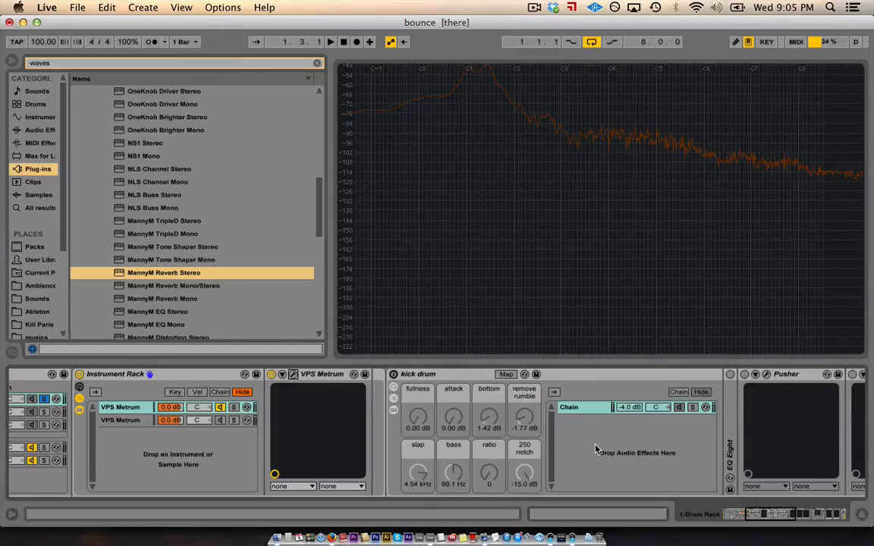
Review the kick's device chain from VPS Metrum through the kick drum rack to Pusher, UBK-1 and the SPL plug-in.
{"action": "scroll", "coordinate": [595, 451], "scroll_direction": "right", "scroll_amount": 3}
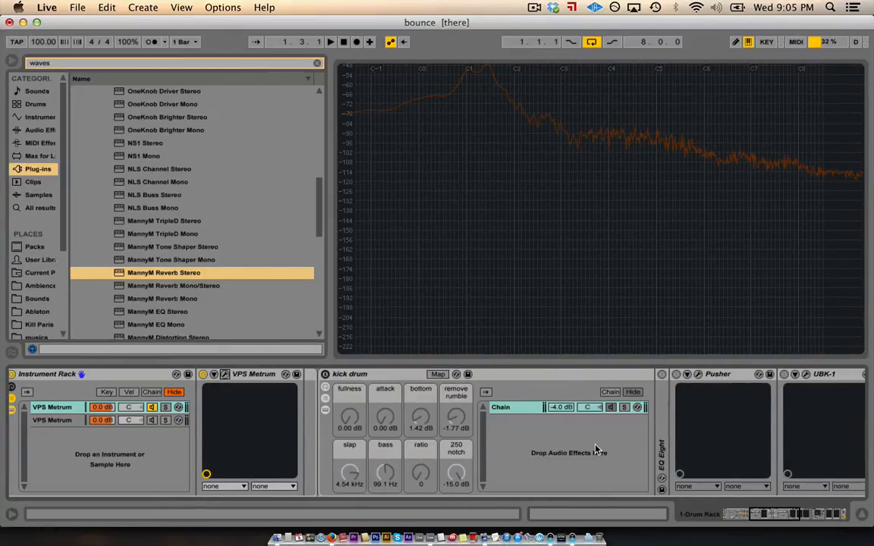
{"action": "scroll", "coordinate": [596, 450], "scroll_direction": "right", "scroll_amount": 10}
{"action": "scroll", "coordinate": [595, 450], "scroll_direction": "left", "scroll_amount": 20}
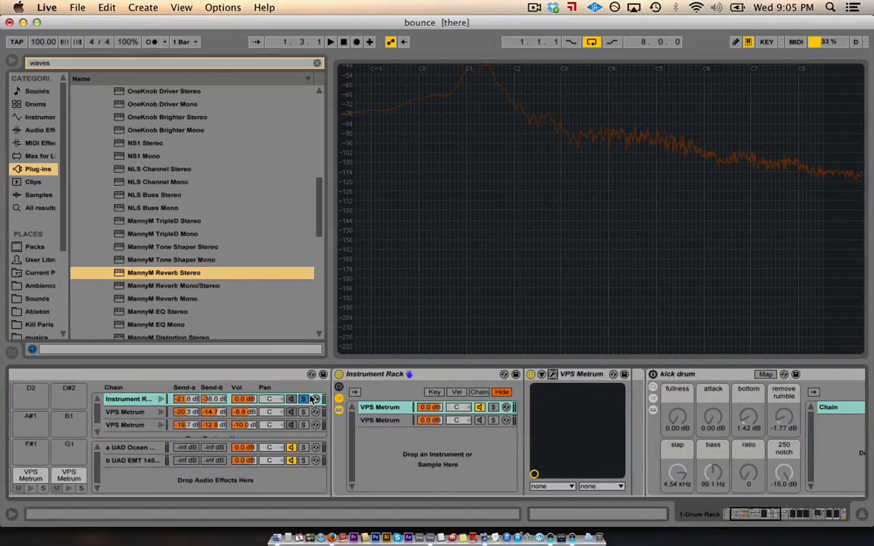
{"action": "scroll", "coordinate": [427, 419], "scroll_direction": "right", "scroll_amount": 20}
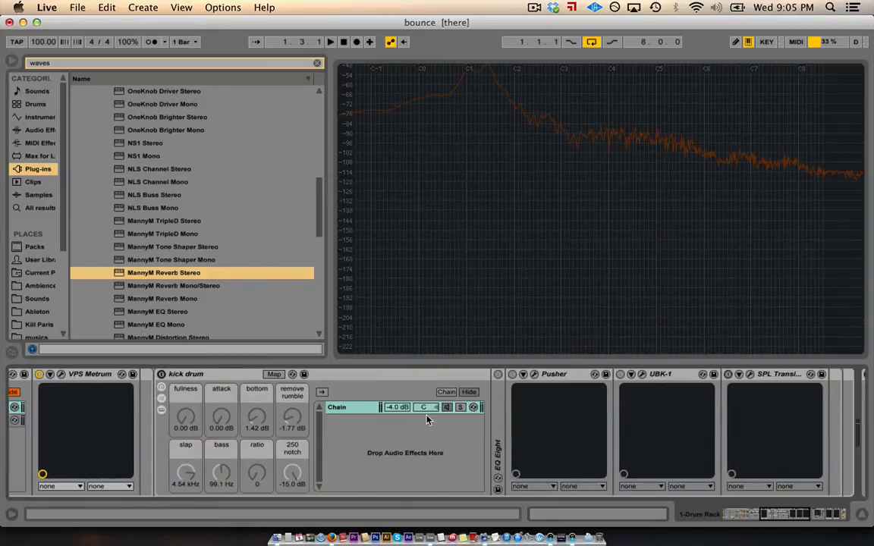
Unsolo the kick chain and audition the two VPS Metrum pads on D1 and D#1 in the Drum Rack.
{"action": "scroll", "coordinate": [427, 419], "scroll_direction": "left", "scroll_amount": 20}
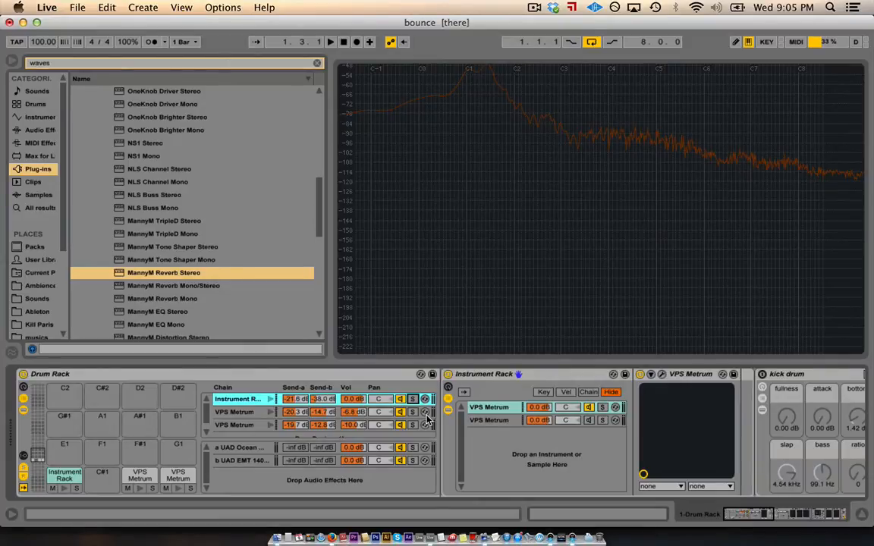
{"action": "left_click", "coordinate": [139, 489]}
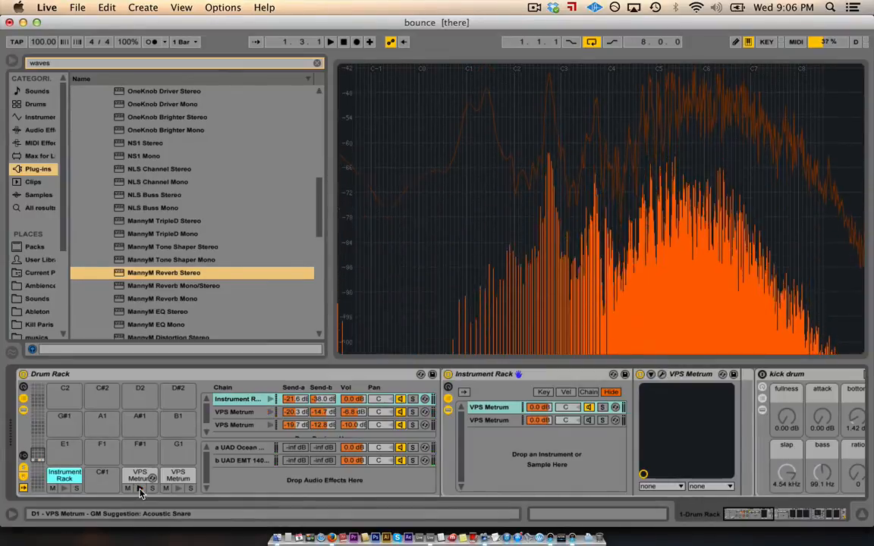
{"action": "left_click", "coordinate": [178, 490]}
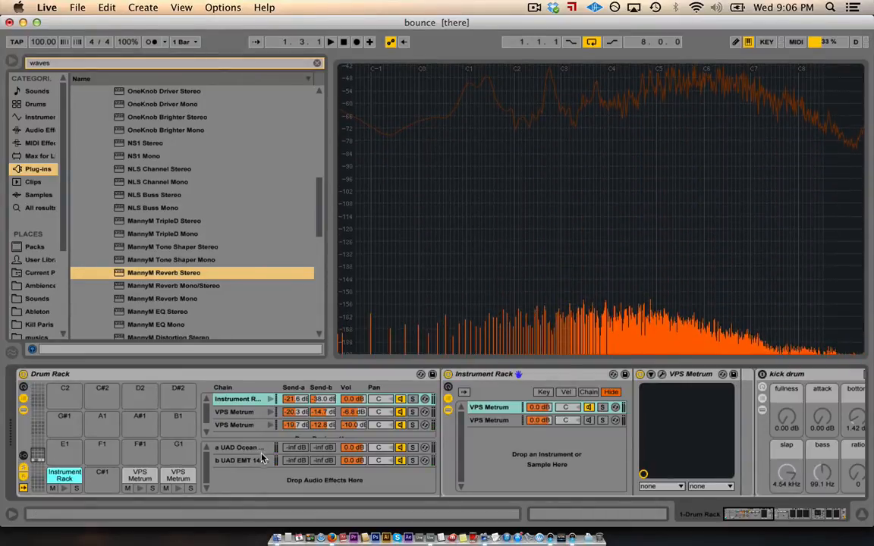
Play the drums with the b UAD EMT 140 return chain soloed, and compare with the a UAD Ocean return chain.
{"action": "left_click", "coordinate": [412, 461]}
{"action": "key", "text": "space"}
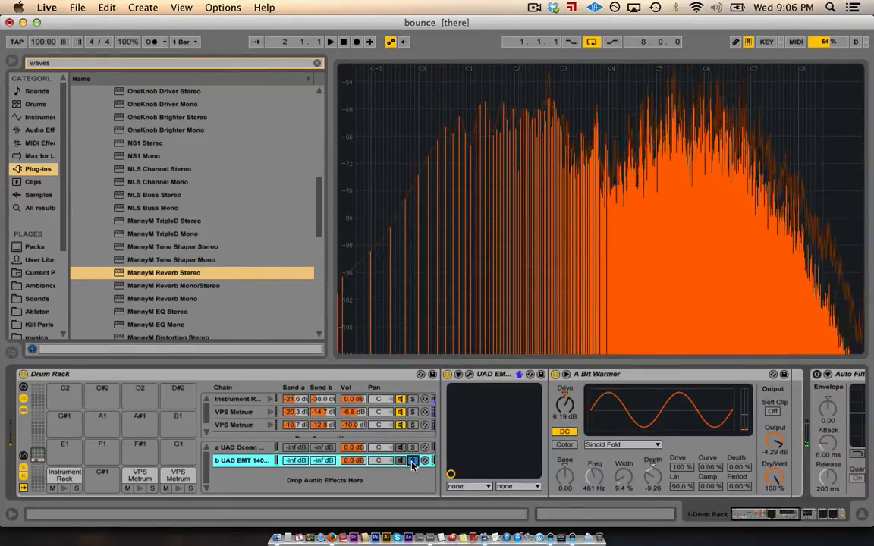
{"action": "left_click", "coordinate": [411, 447]}
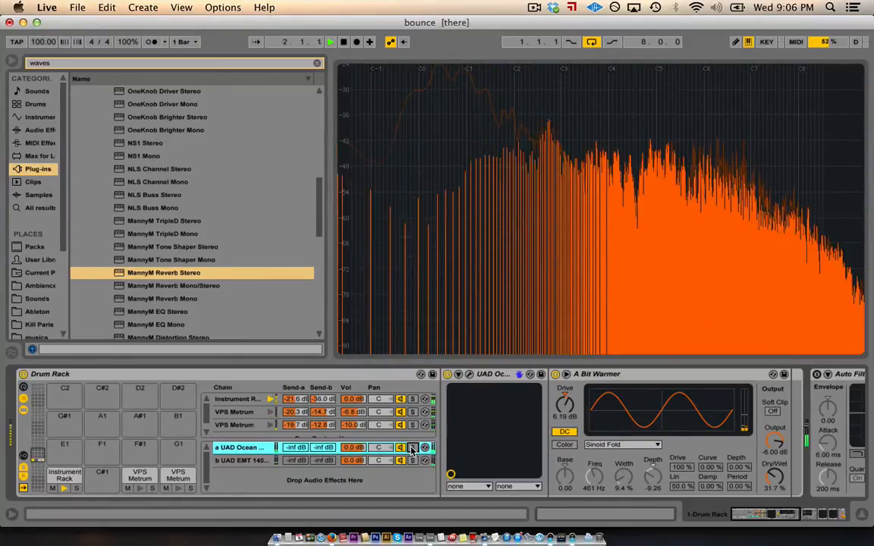
Compare the drums with both Drum Rack return chains deactivated and with each one activated again.
{"action": "left_click", "coordinate": [400, 449]}
{"action": "left_click", "coordinate": [401, 461]}
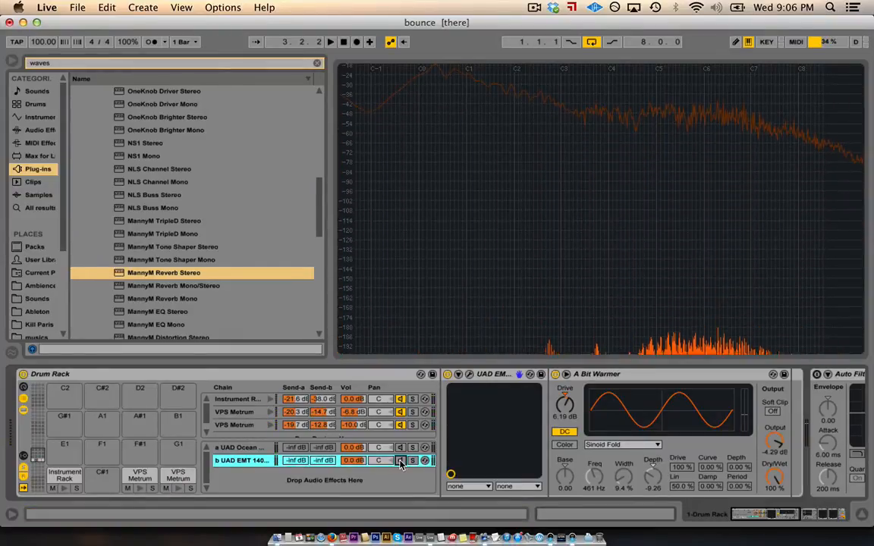
{"action": "left_click", "coordinate": [401, 448]}
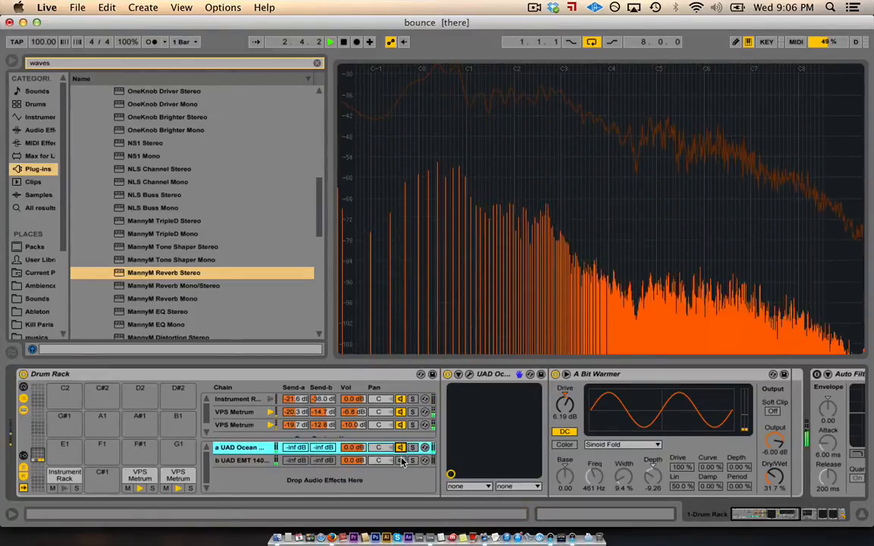
{"action": "left_click", "coordinate": [401, 461]}
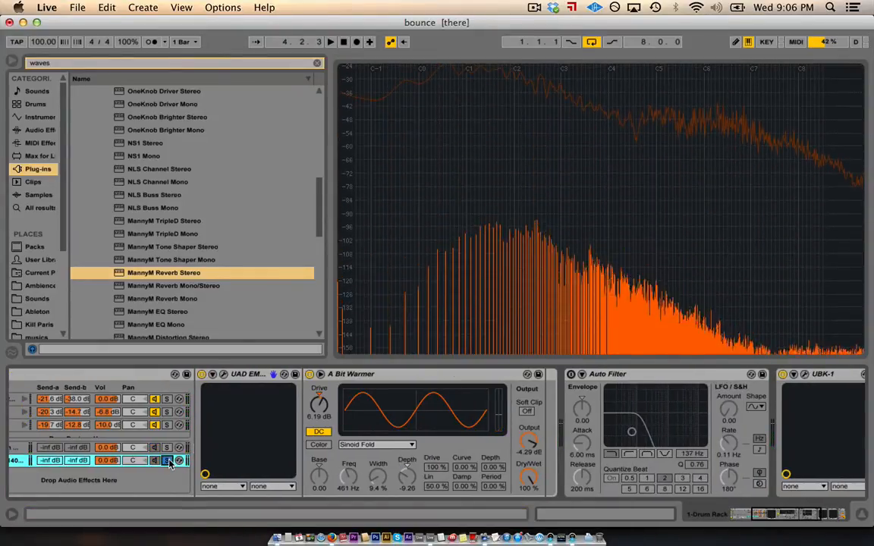
Compare the soloed UAD EMT 140 return chain with A Bit Warmer bypassed and re-enabled, and unsolo the chain.
{"action": "left_click", "coordinate": [167, 460]}
{"action": "left_click", "coordinate": [310, 374]}
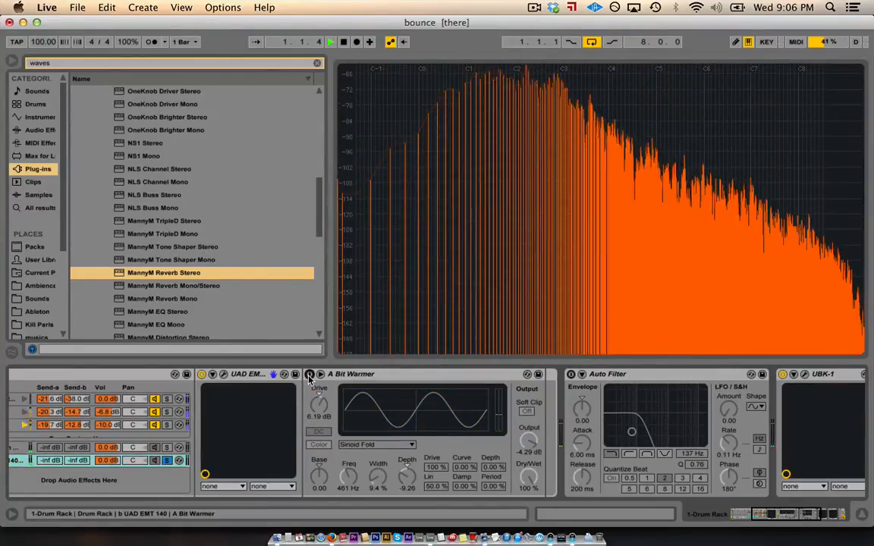
{"action": "left_click", "coordinate": [309, 375]}
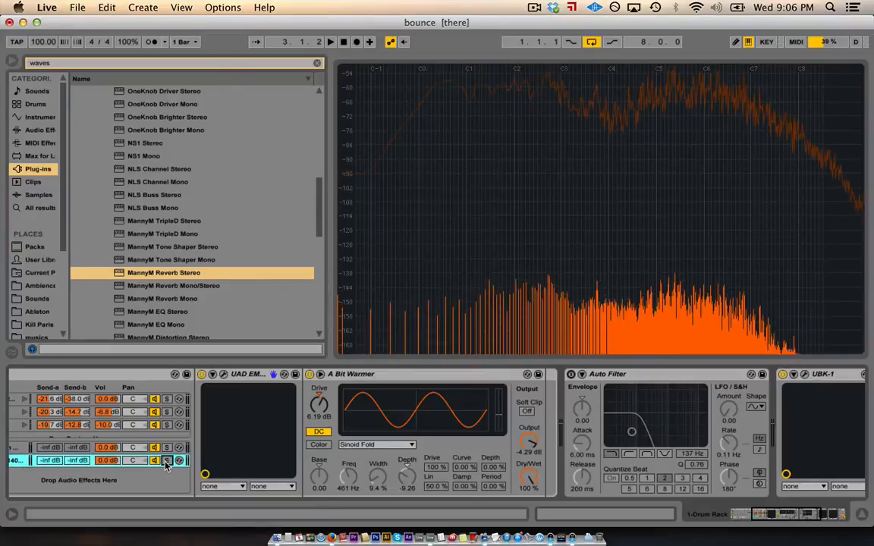
Open the UBK-1 plug-in that follows the Auto Filter on the Drum Rack track and play the drums through it.
{"action": "scroll", "coordinate": [163, 468], "scroll_direction": "down", "scroll_amount": 5}
{"action": "key", "text": "space"}
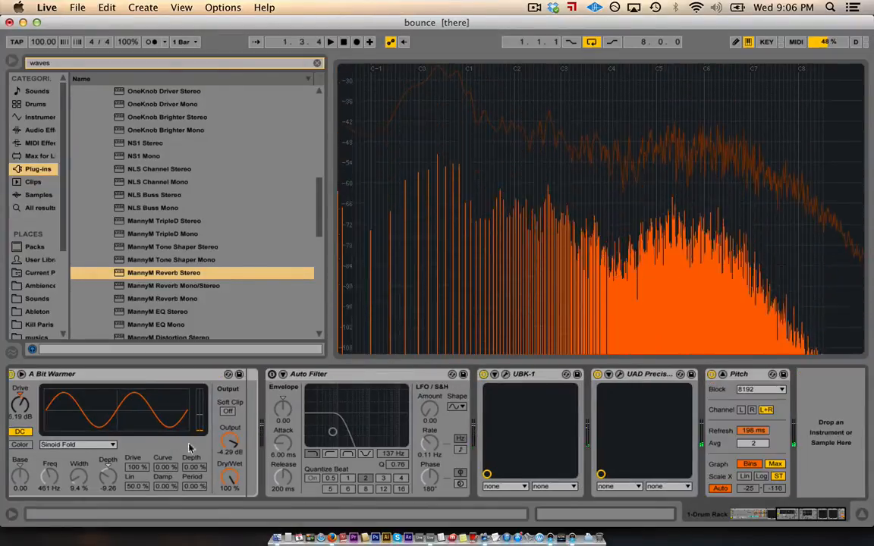
{"action": "left_click", "coordinate": [505, 375]}
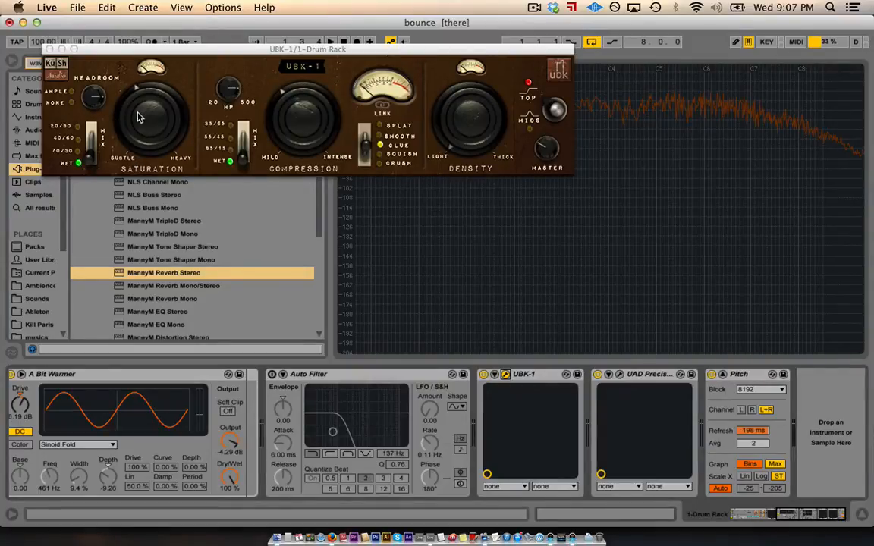
{"action": "left_click_drag", "start_coordinate": [87, 165], "coordinate": [93, 204]}
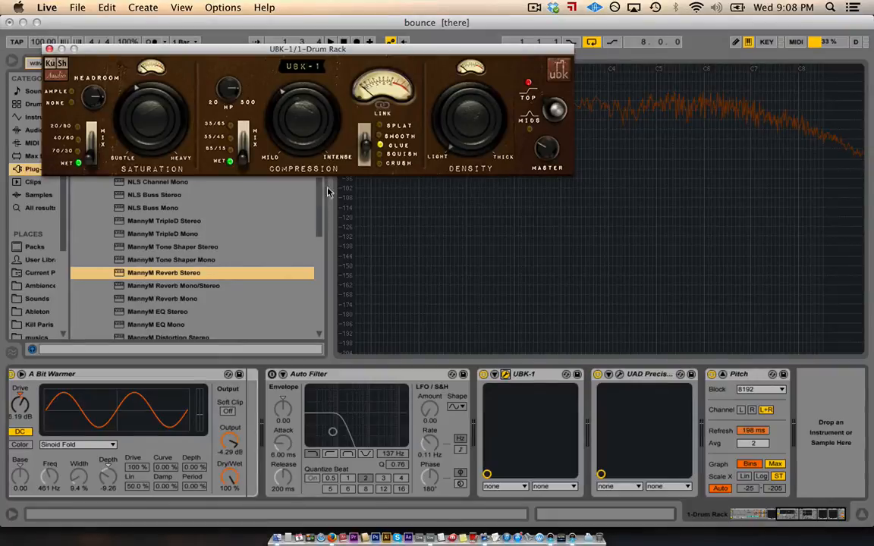
{"action": "left_click", "coordinate": [838, 421]}
{"action": "key", "text": "space"}
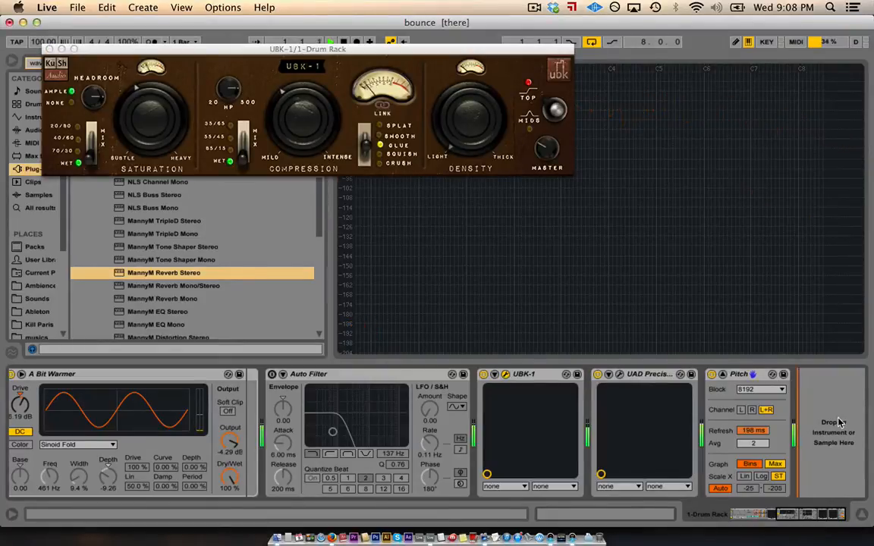
Try more intense compression in UBK-1 with its compression mix blended back from WET while the drums play.
{"action": "left_click", "coordinate": [313, 65]}
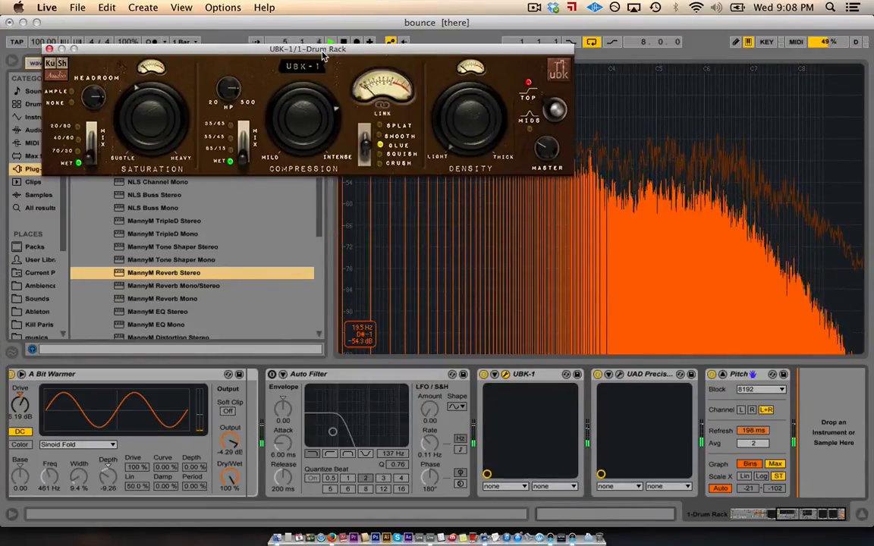
{"action": "left_click_drag", "start_coordinate": [242, 156], "coordinate": [244, 135]}
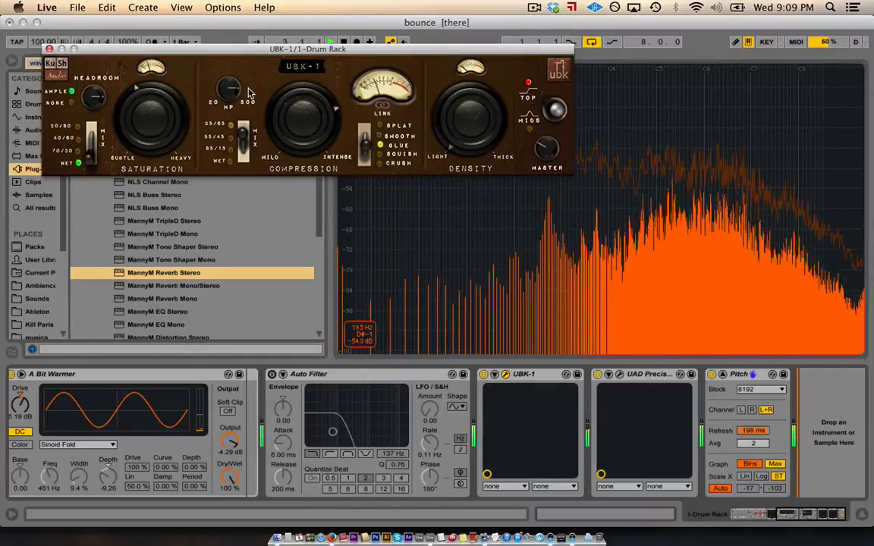
{"action": "left_click", "coordinate": [846, 436]}
{"action": "key", "text": "space"}
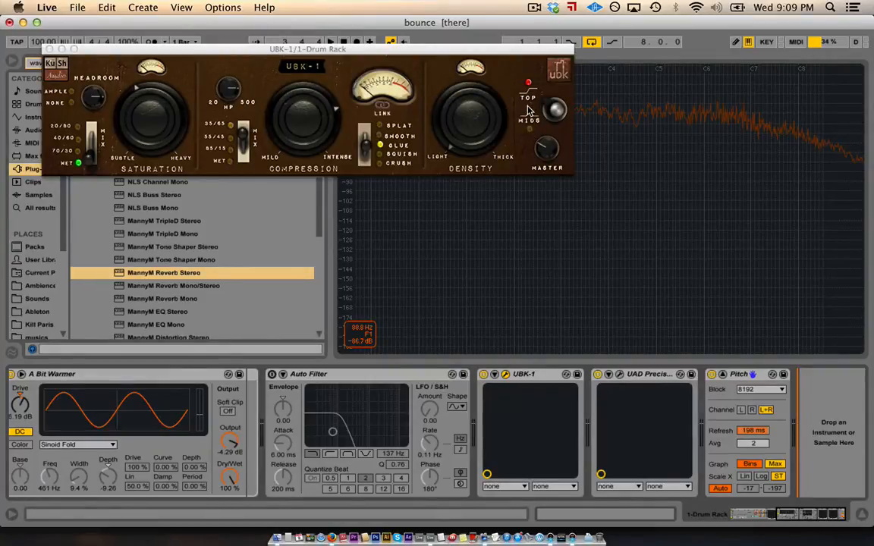
Play the drums while returning UBK-1's compression to a milder setting and its compression mix to WET, and close the plug-in.
{"action": "key", "text": "space"}
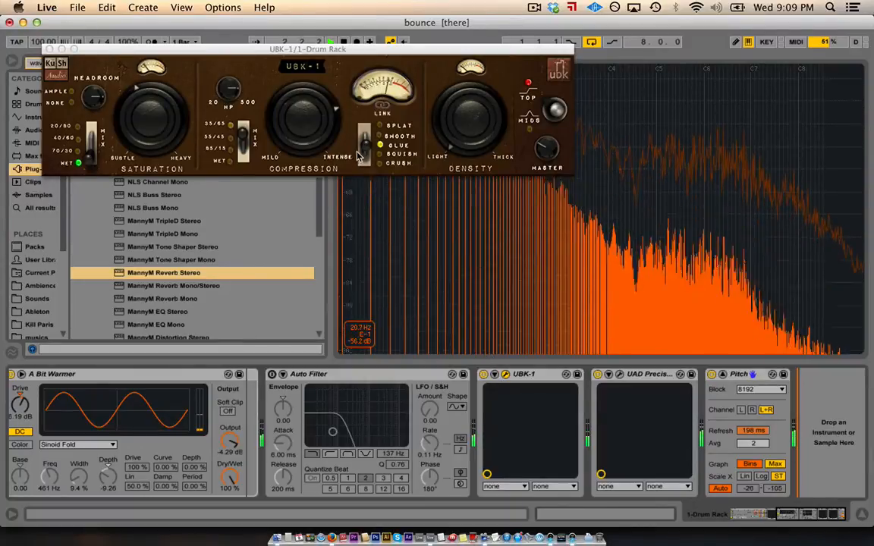
{"action": "left_click_drag", "start_coordinate": [325, 118], "coordinate": [319, 171]}
{"action": "left_click_drag", "start_coordinate": [245, 138], "coordinate": [244, 283]}
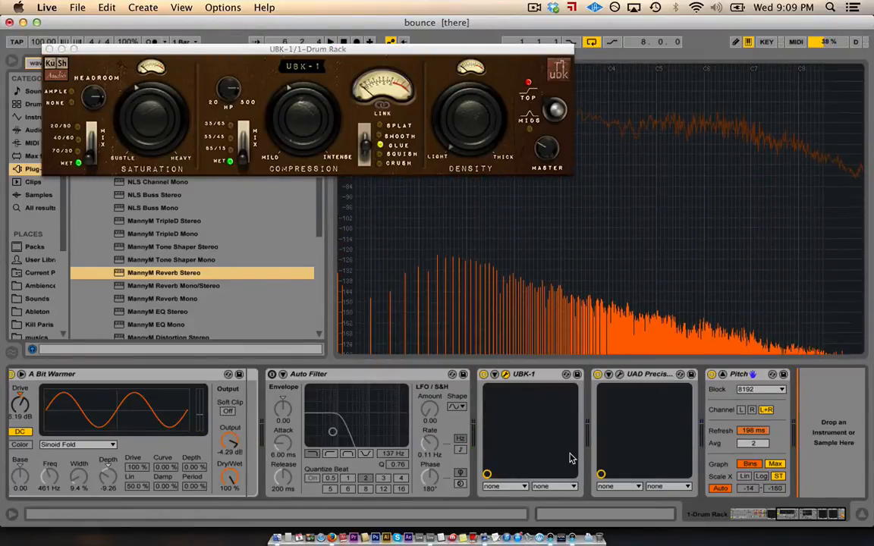
{"action": "scroll", "coordinate": [535, 453], "scroll_direction": "left", "scroll_amount": 1}
{"action": "scroll", "coordinate": [536, 454], "scroll_direction": "left", "scroll_amount": 10}
{"action": "left_click", "coordinate": [49, 49]}
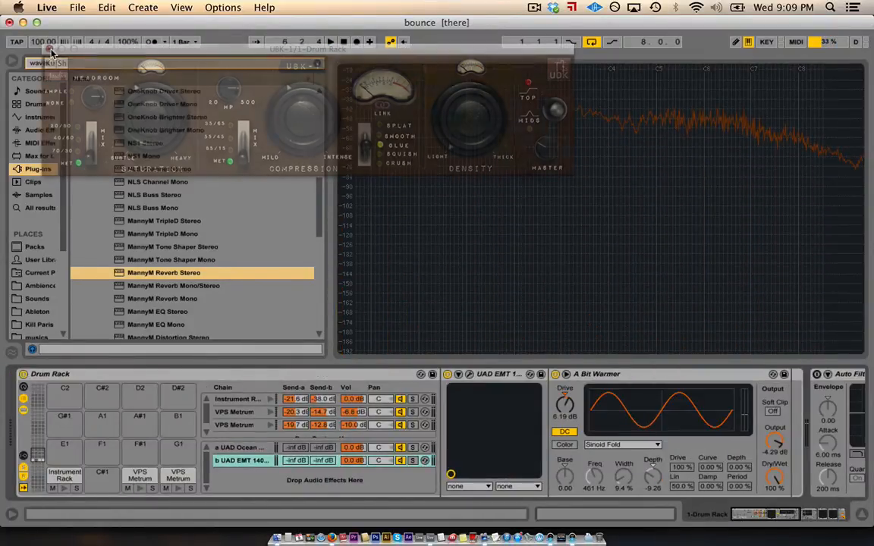
Return to the arrangement, solo the 2 Iris track, and play it with its device chain shown.
{"action": "left_click", "coordinate": [860, 531]}
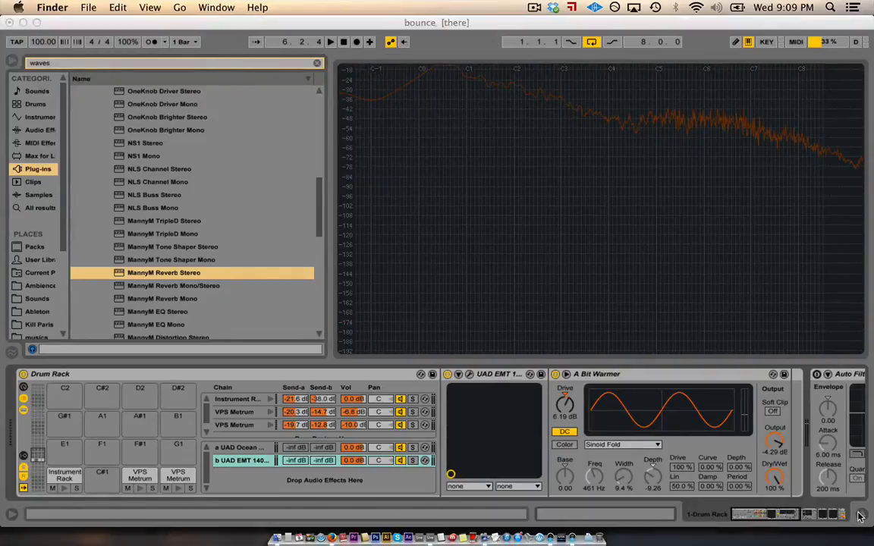
{"action": "left_click", "coordinate": [860, 516]}
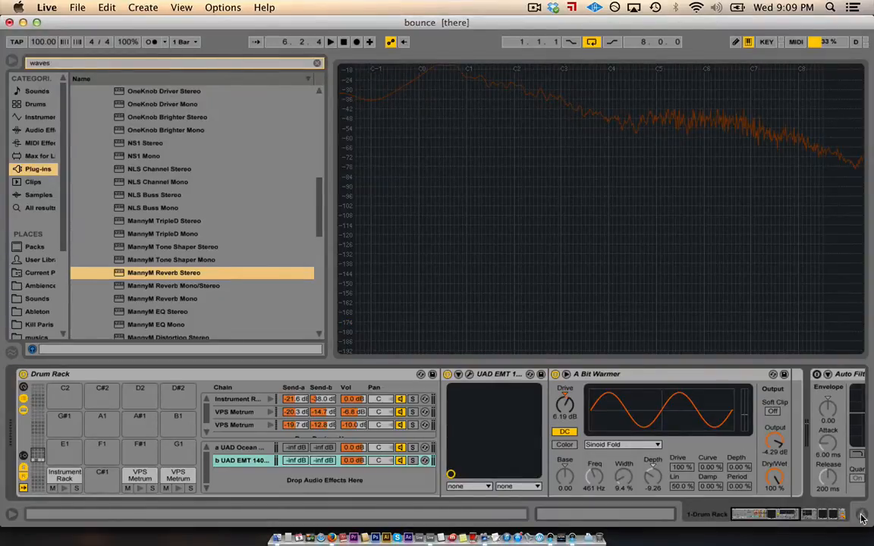
{"action": "left_click", "coordinate": [861, 515]}
{"action": "left_click", "coordinate": [817, 175]}
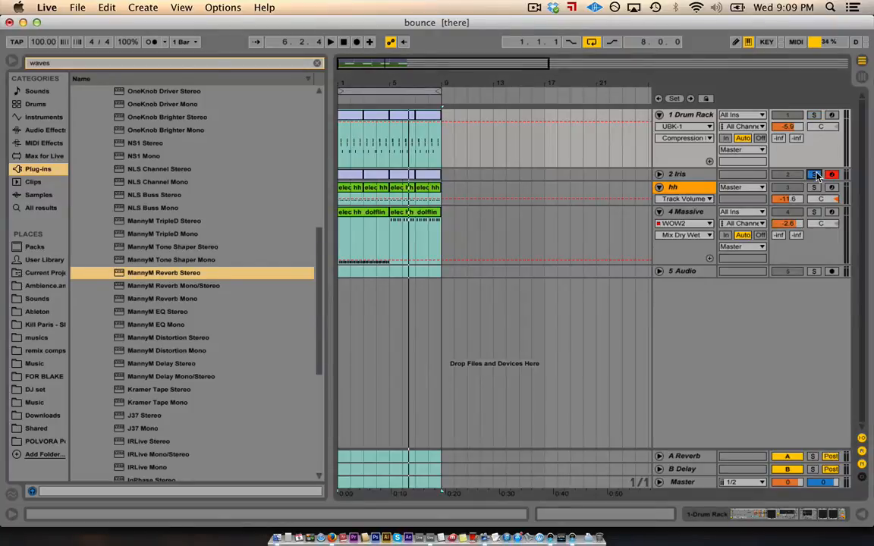
{"action": "key", "text": "space"}
{"action": "left_click", "coordinate": [702, 175]}
{"action": "double_click", "coordinate": [702, 176]}
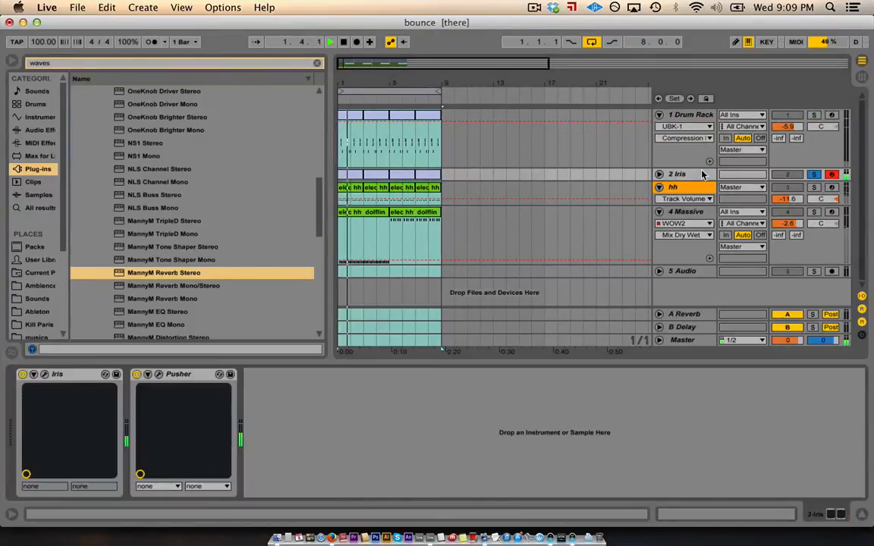
Open the Iris instrument, dismiss its welcome notice, examine the 808 WARFARE 48 sample's waveform, and close the plug-in.
{"action": "left_click", "coordinate": [45, 374]}
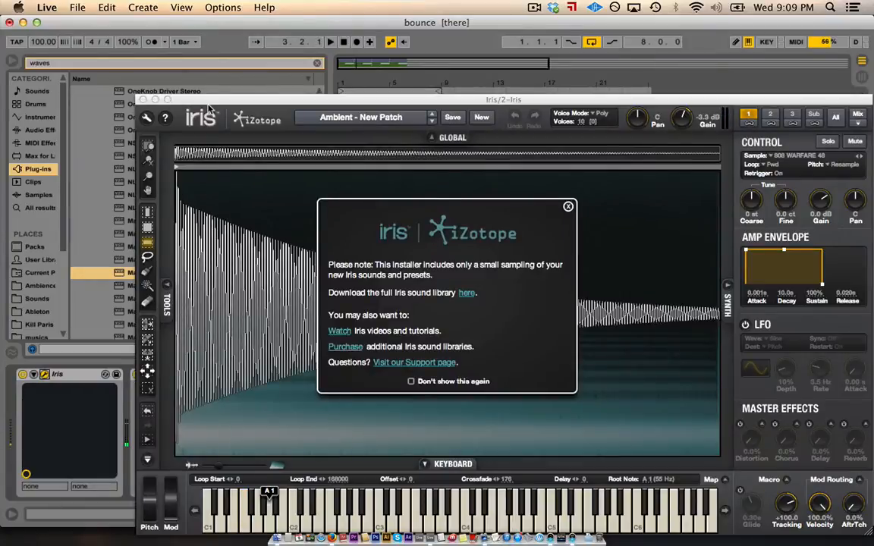
{"action": "left_click_drag", "start_coordinate": [210, 102], "coordinate": [213, 144]}
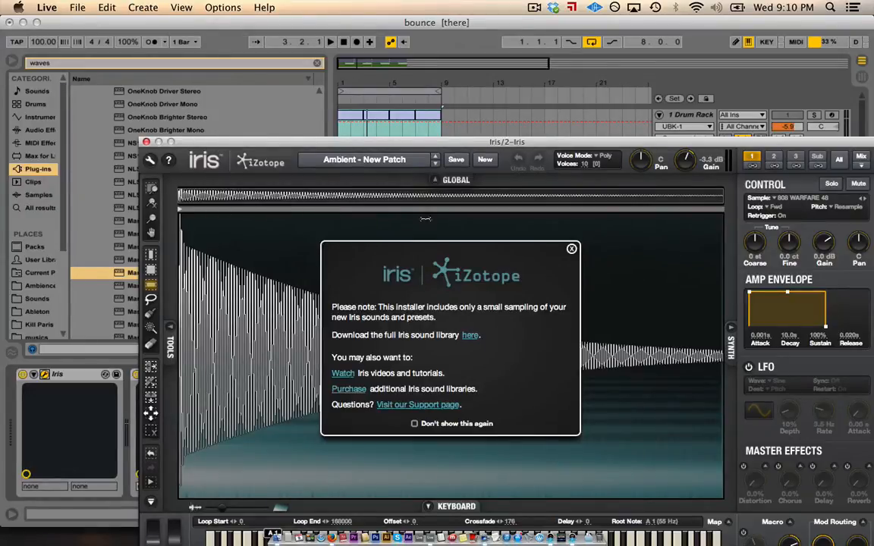
{"action": "left_click", "coordinate": [571, 250]}
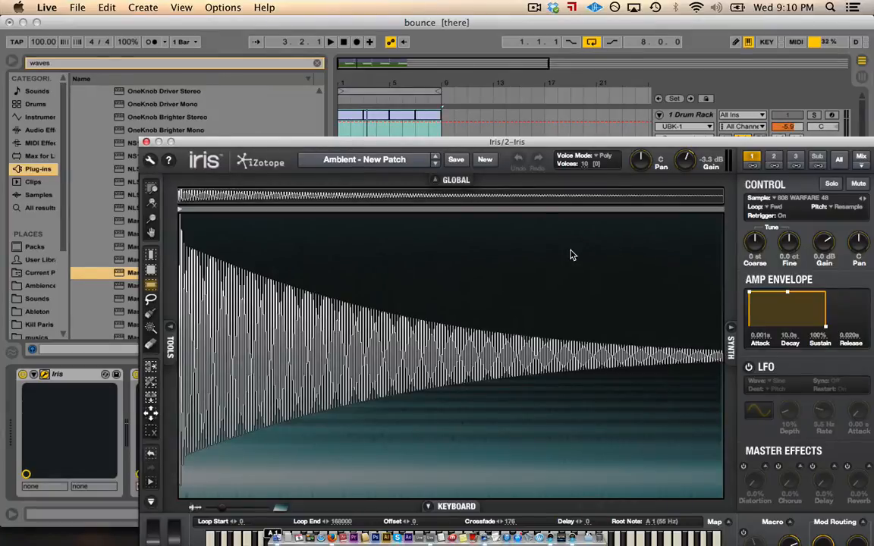
{"action": "left_click", "coordinate": [145, 142]}
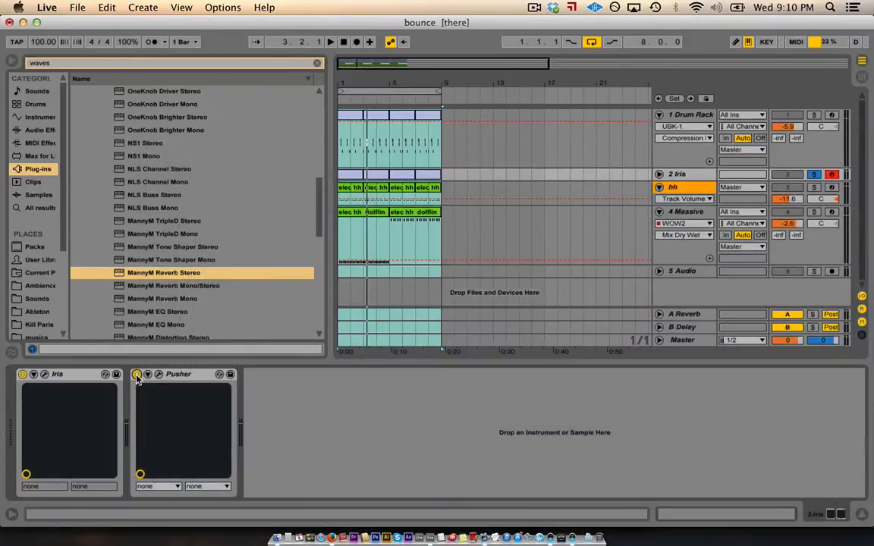
With Pusher bypassed, reopen Iris without its welcome notice to review the 808 sample and envelope, and close it again.
{"action": "left_click", "coordinate": [44, 377]}
{"action": "left_click", "coordinate": [45, 376]}
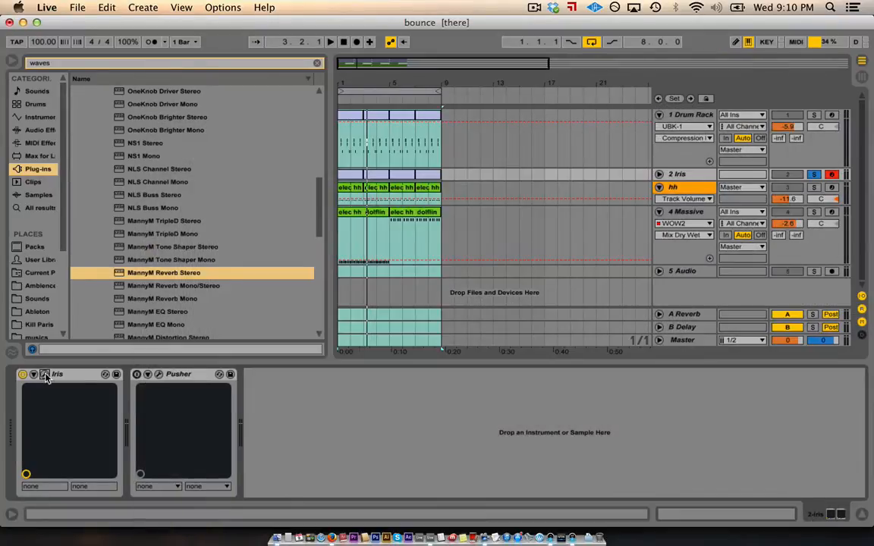
{"action": "left_click", "coordinate": [44, 376]}
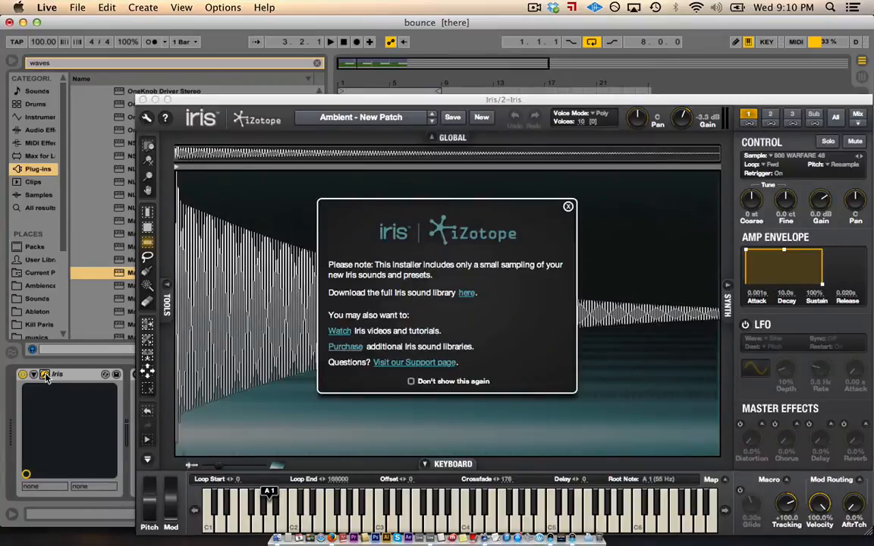
{"action": "left_click", "coordinate": [567, 206]}
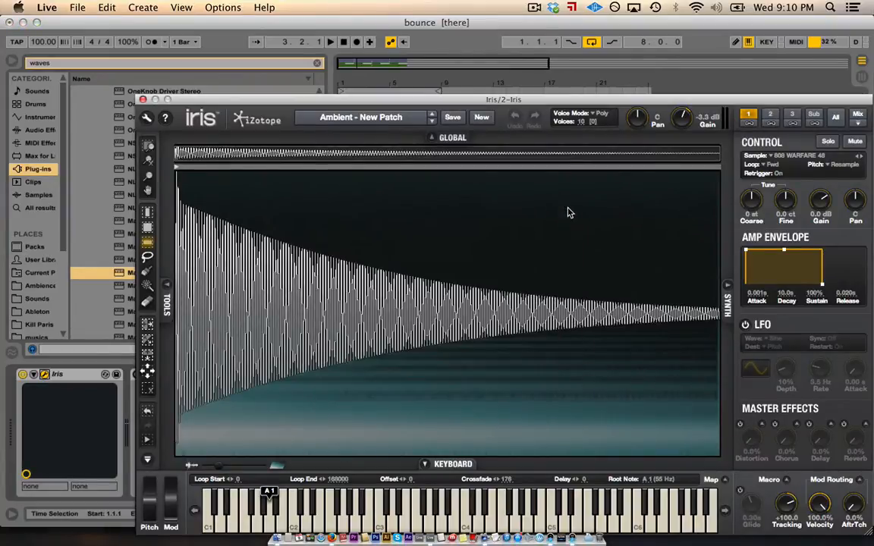
{"action": "left_click", "coordinate": [143, 100]}
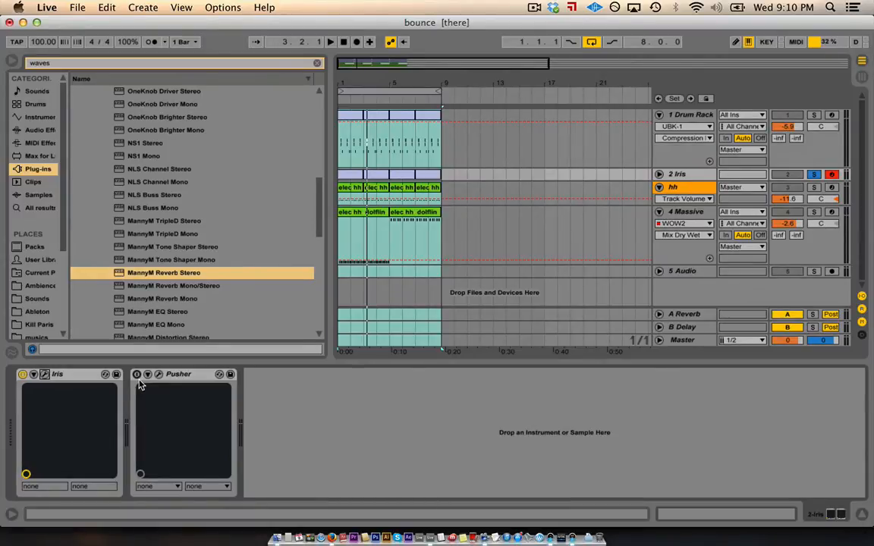
Compare the soloed Iris track with Pusher bypassed and enabled, viewing Pusher's Drums - Hollow Thwack preset, and close the plug-in.
{"action": "key", "text": "space"}
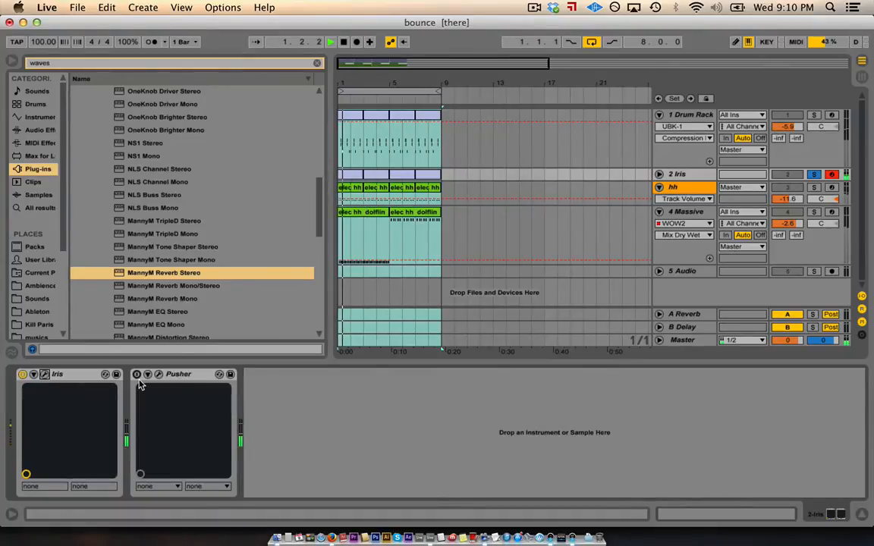
{"action": "key", "text": "space"}
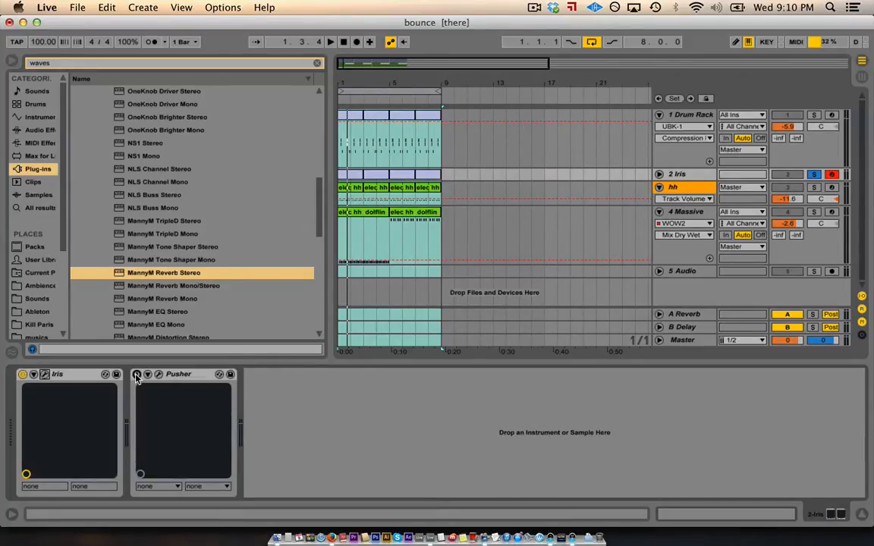
{"action": "left_click", "coordinate": [157, 375]}
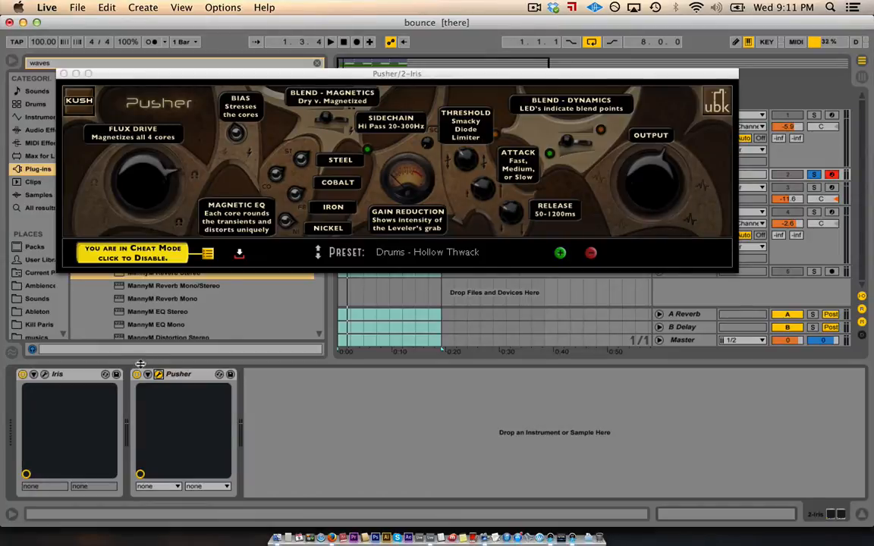
{"action": "key", "text": "space"}
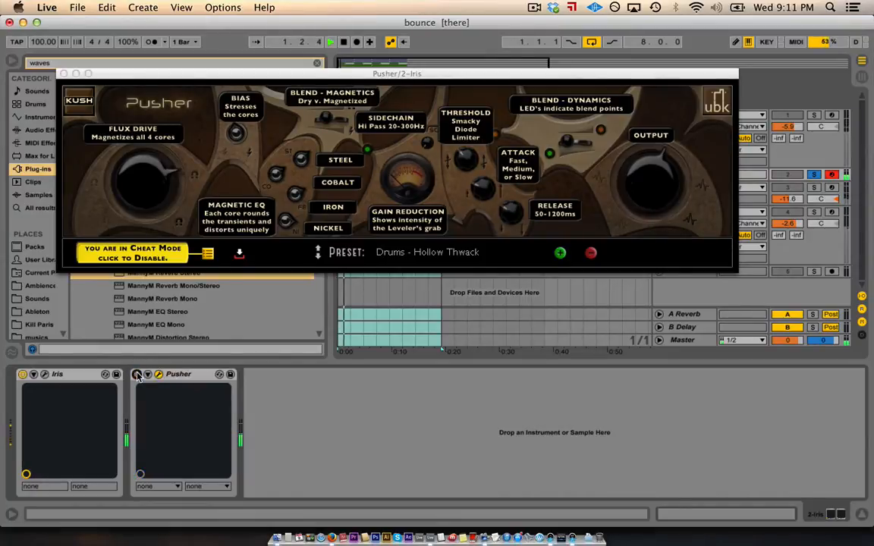
{"action": "left_click", "coordinate": [64, 74]}
{"action": "key", "text": "space"}
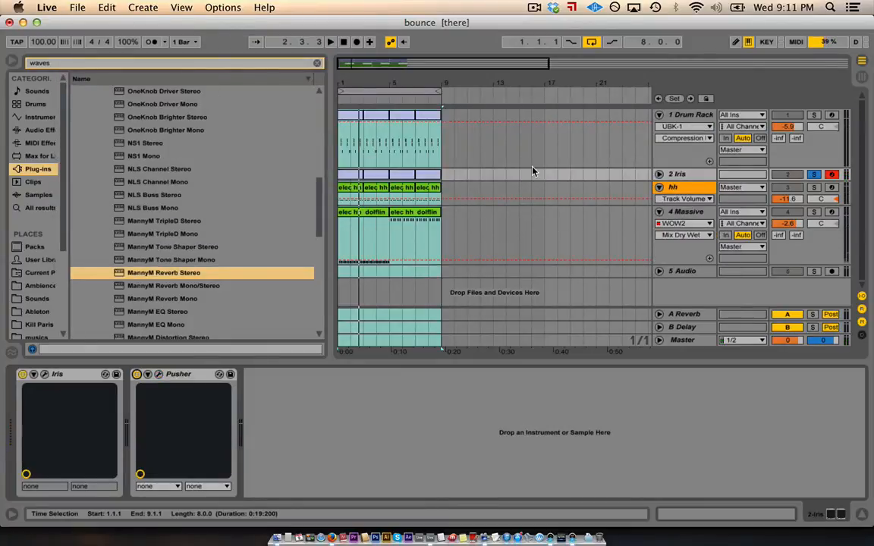
Solo the Drum Rack track alongside Iris, play both, and deactivate UBK-1 and UAD Precision on the Drum Rack track.
{"action": "left_click", "coordinate": [812, 116]}
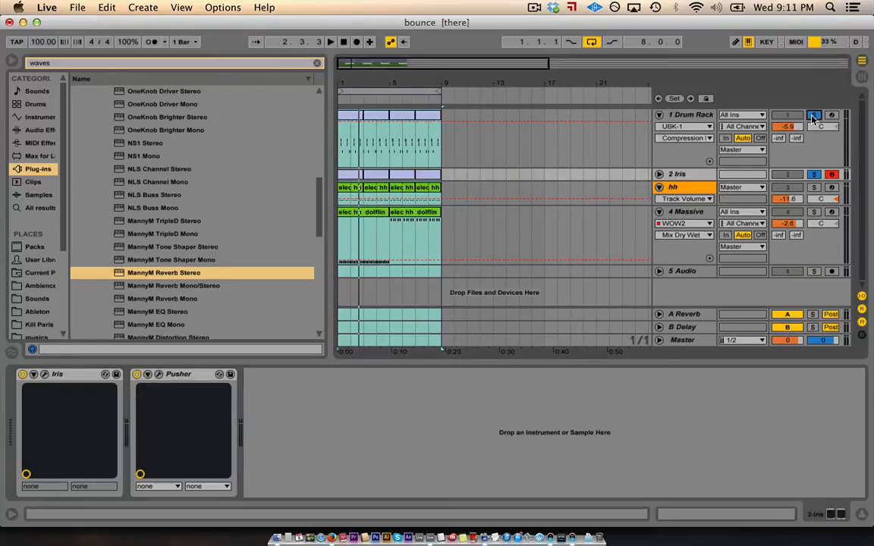
{"action": "key", "text": "space"}
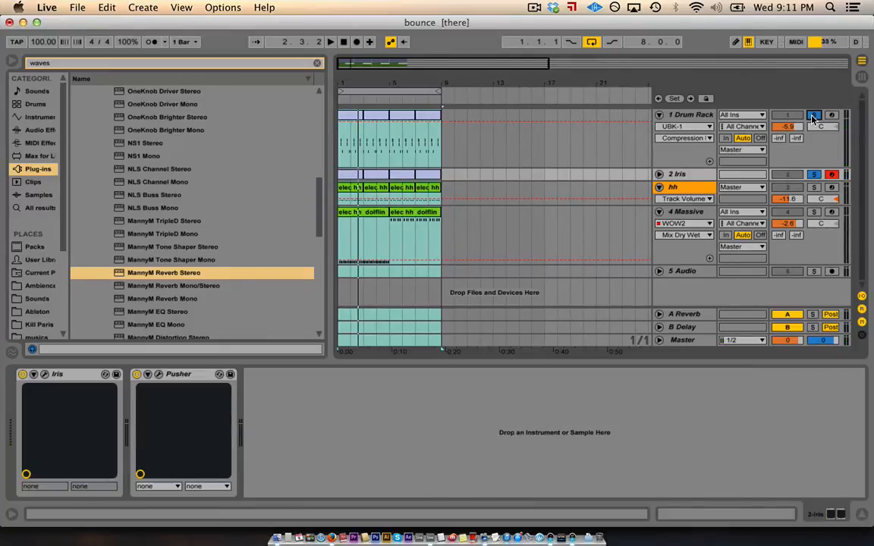
{"action": "left_click", "coordinate": [683, 118]}
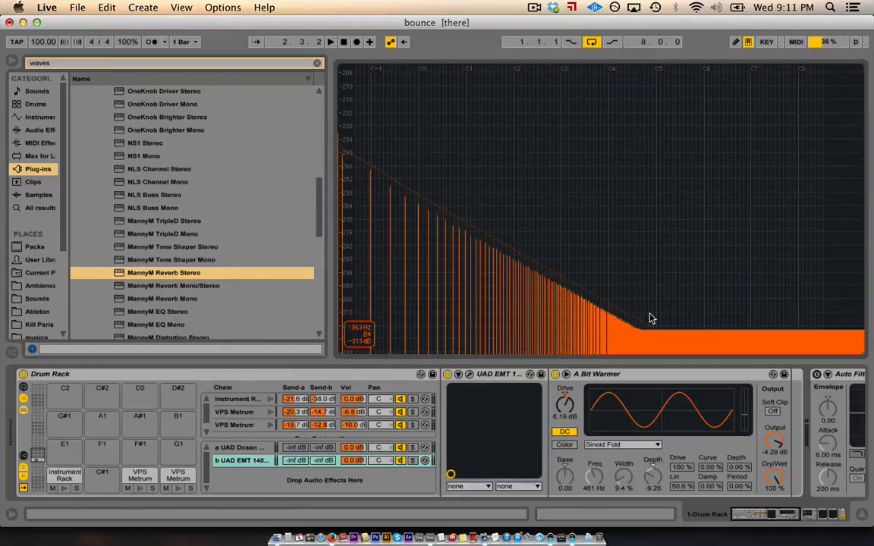
{"action": "scroll", "coordinate": [585, 422], "scroll_direction": "right", "scroll_amount": 3}
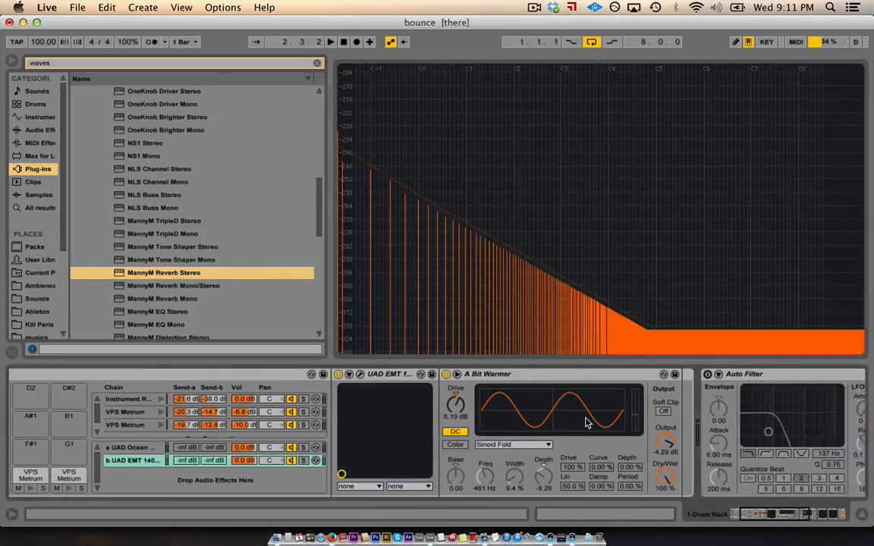
{"action": "scroll", "coordinate": [586, 422], "scroll_direction": "right", "scroll_amount": 10}
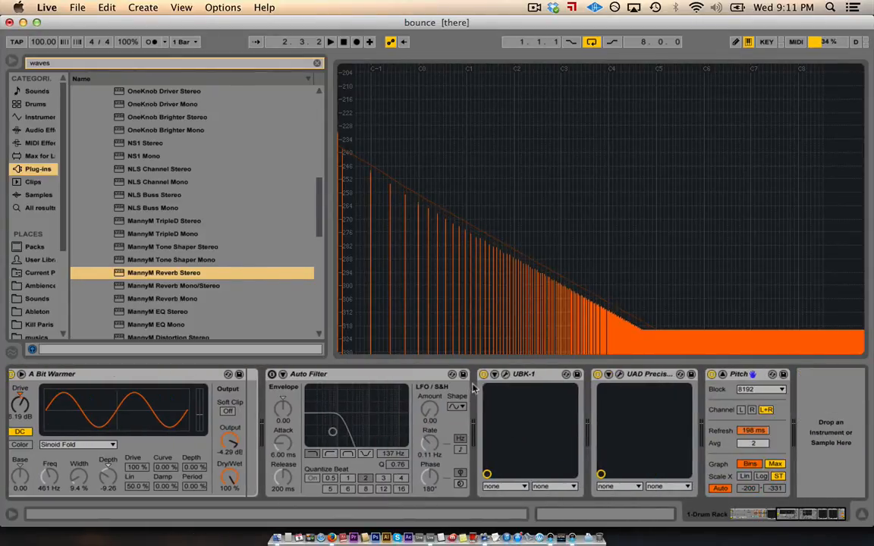
{"action": "left_click", "coordinate": [483, 374]}
{"action": "left_click", "coordinate": [597, 373]}
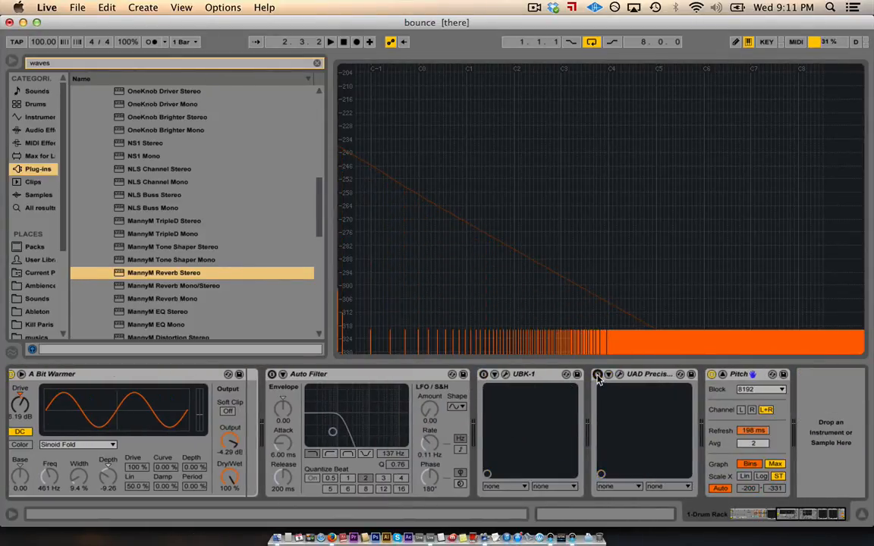
Return to the arrangement and deactivate Pusher on the 2 Iris track.
{"action": "key", "text": "Tab"}
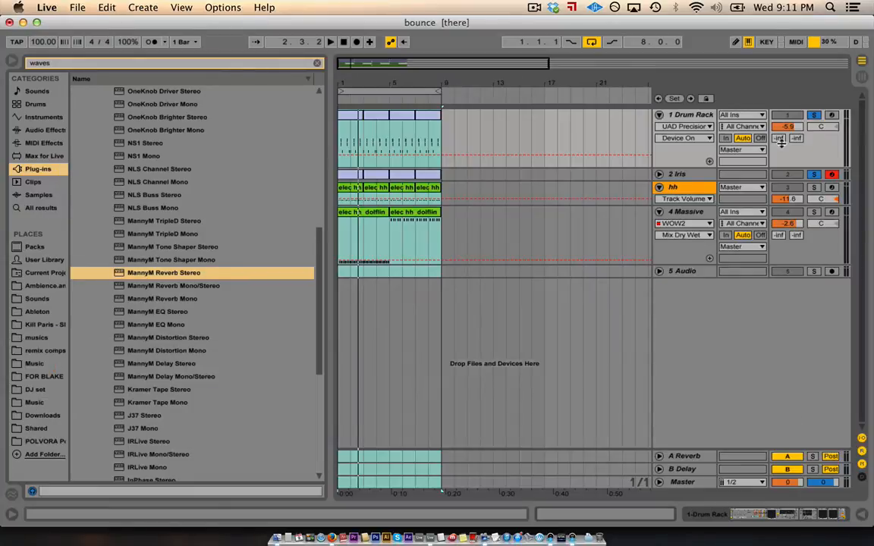
{"action": "double_click", "coordinate": [676, 175]}
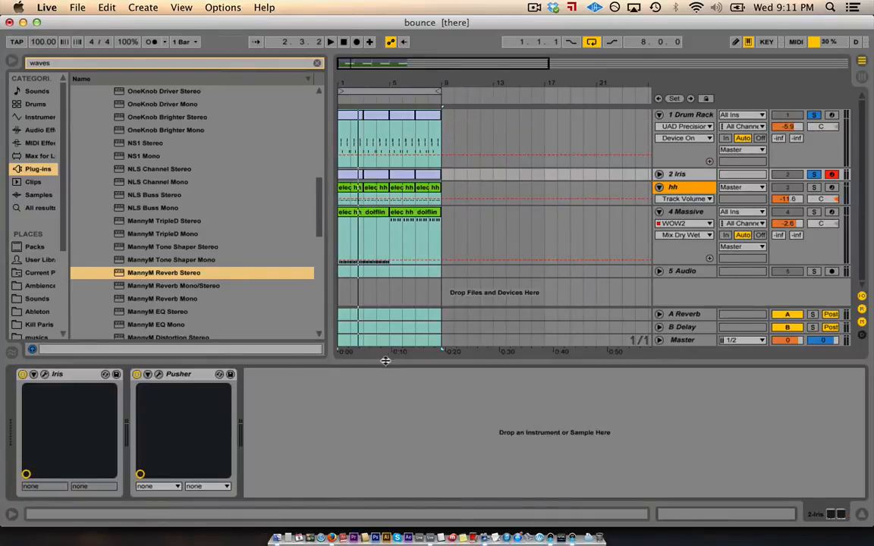
{"action": "left_click", "coordinate": [137, 375]}
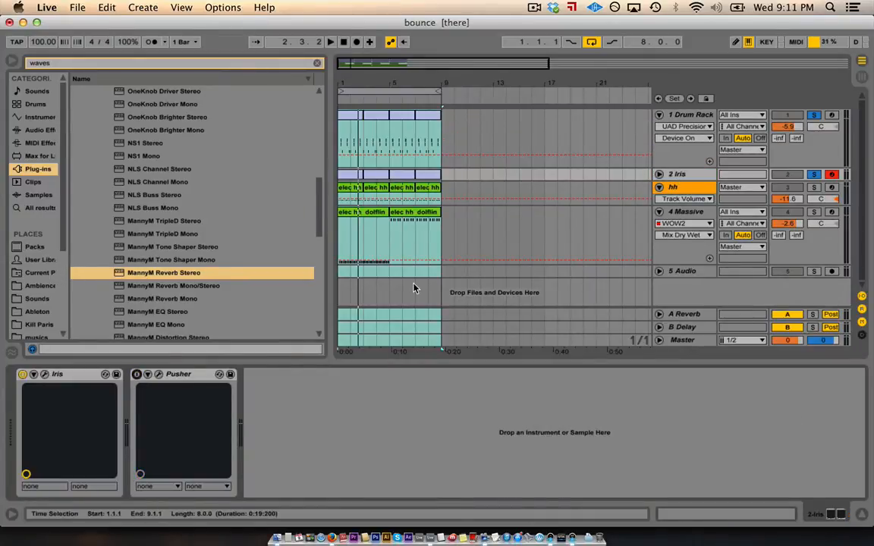
Play the drums and Iris together, reactivating Pusher on Iris and UBK-1 and UAD Precision on the Drum Rack track.
{"action": "key", "text": "space"}
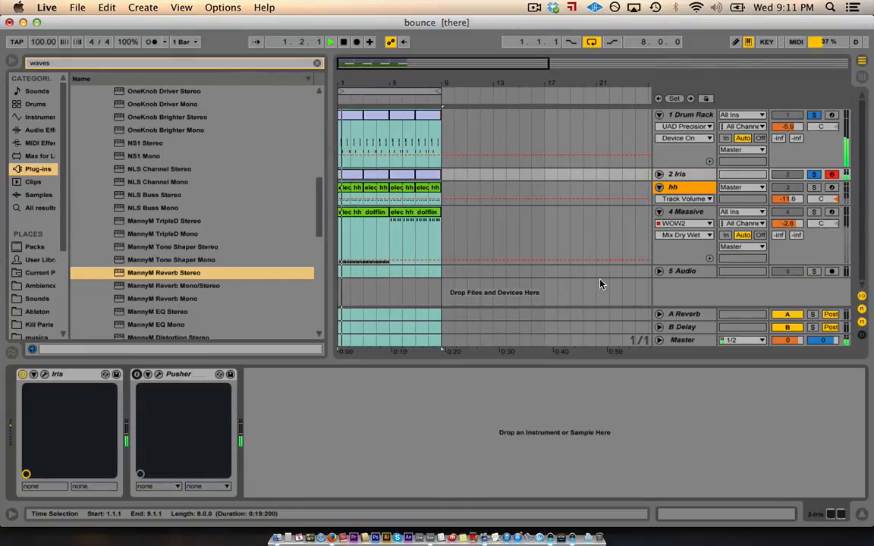
{"action": "left_click", "coordinate": [137, 375]}
{"action": "left_click", "coordinate": [693, 120]}
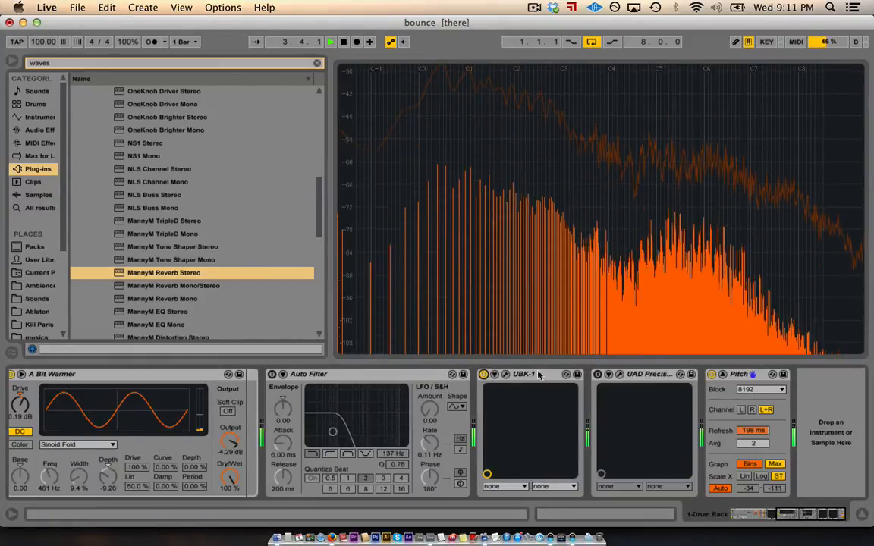
{"action": "left_click", "coordinate": [598, 374]}
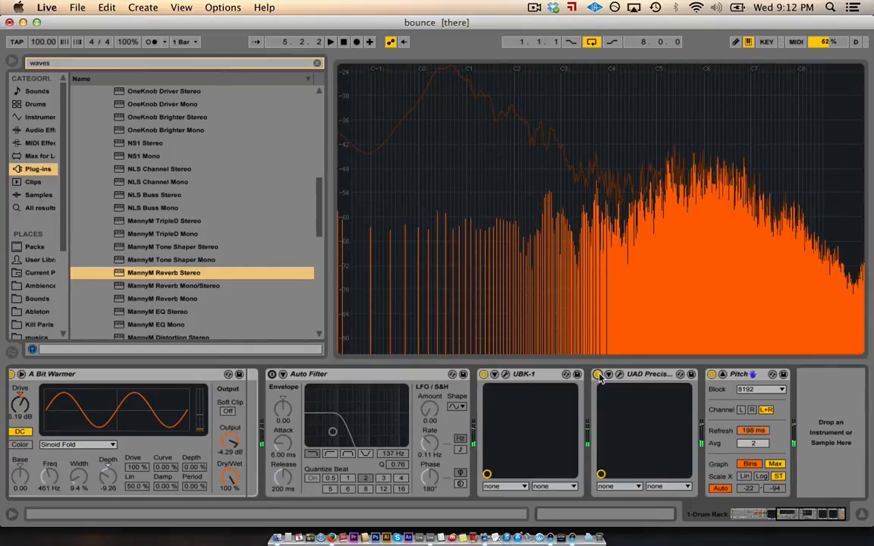
Return to the arrangement and rename the first Drum Rack clip as twerk beat.
{"action": "left_click", "coordinate": [860, 515]}
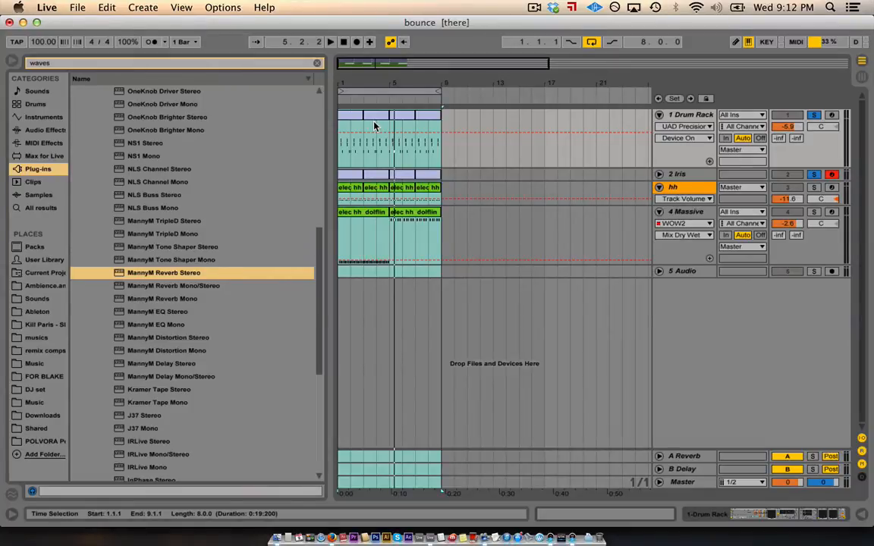
{"action": "left_click", "coordinate": [668, 115]}
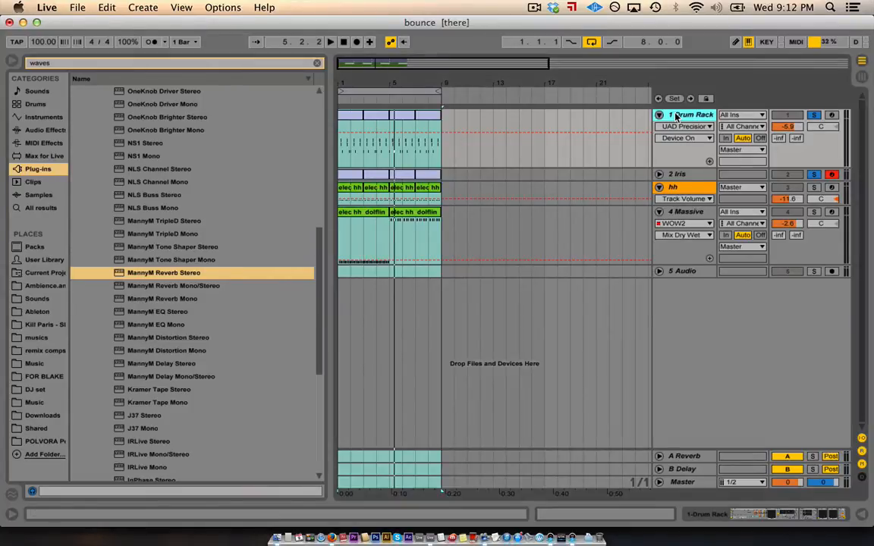
{"action": "left_click", "coordinate": [350, 120]}
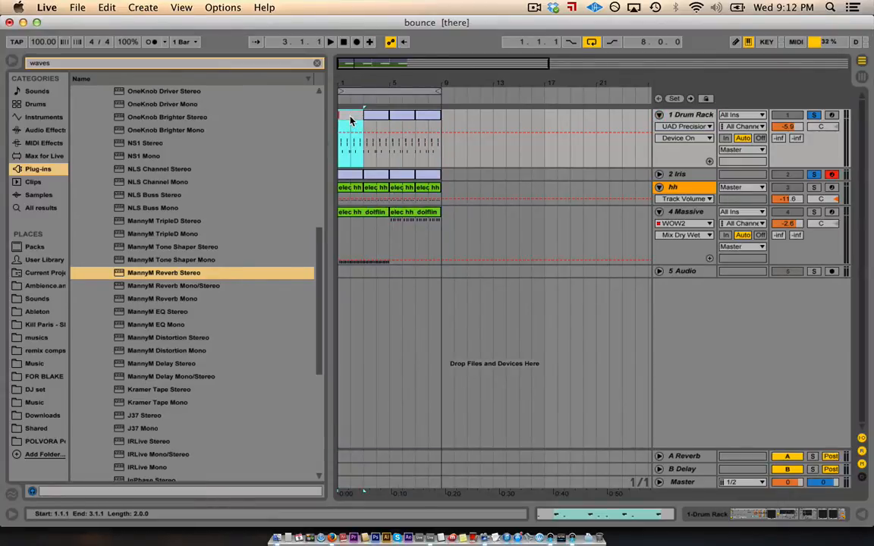
{"action": "type", "text": "twerk heat"}
{"action": "key", "text": "Return"}
Clear the browser search, collapse the dolfin folder, and create a folder named twerk inside the User Library's Clips folder.
{"action": "left_click", "coordinate": [50, 262]}
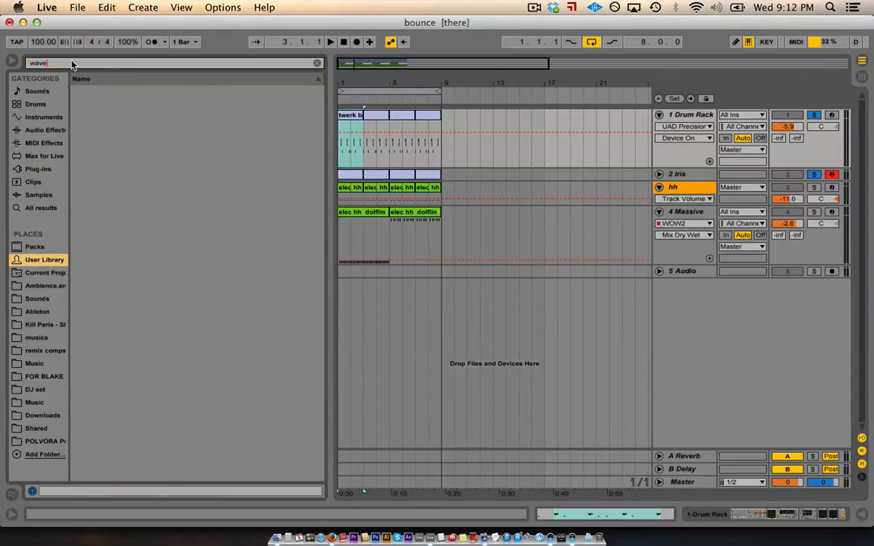
{"action": "key", "text": "BackSpace"}
{"action": "key", "text": "BackSpace"}
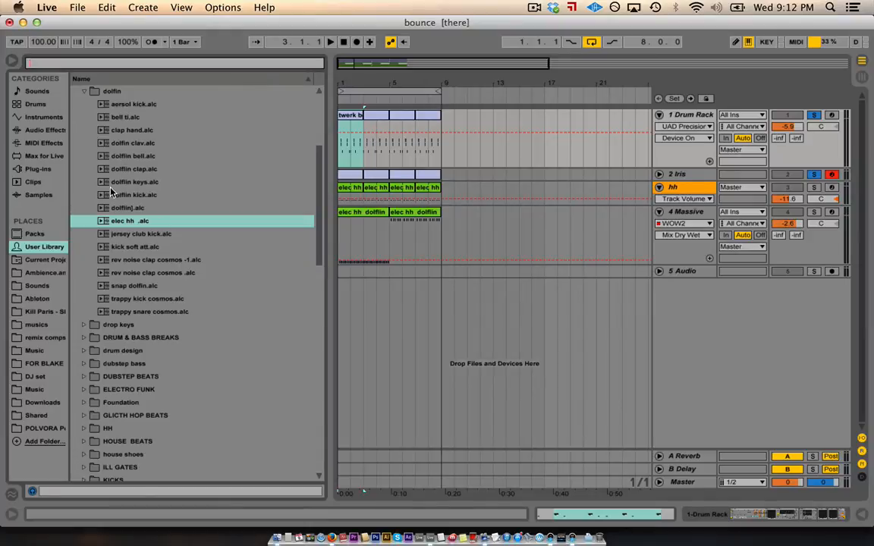
{"action": "left_click", "coordinate": [85, 91]}
{"action": "scroll", "coordinate": [87, 95], "scroll_direction": "up", "scroll_amount": 4}
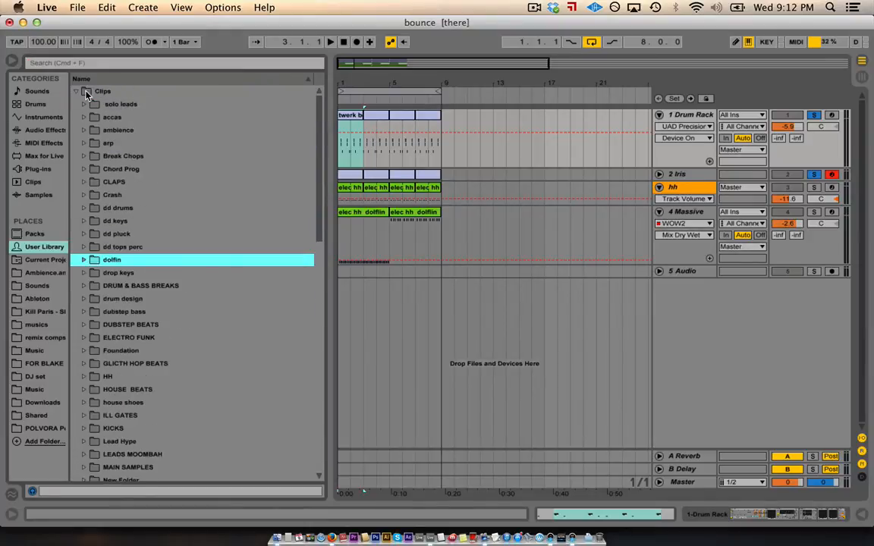
{"action": "right_click", "coordinate": [88, 92]}
{"action": "left_click", "coordinate": [113, 125]}
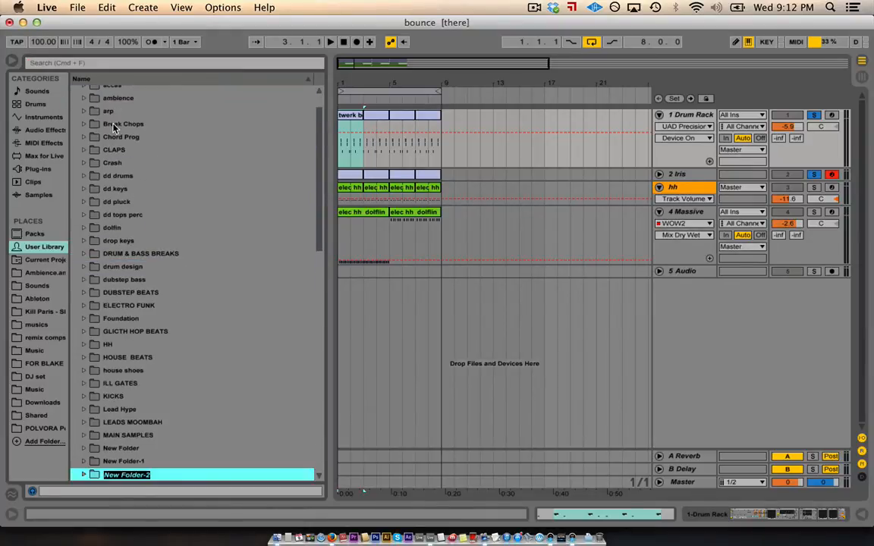
{"action": "type", "text": "twerk"}
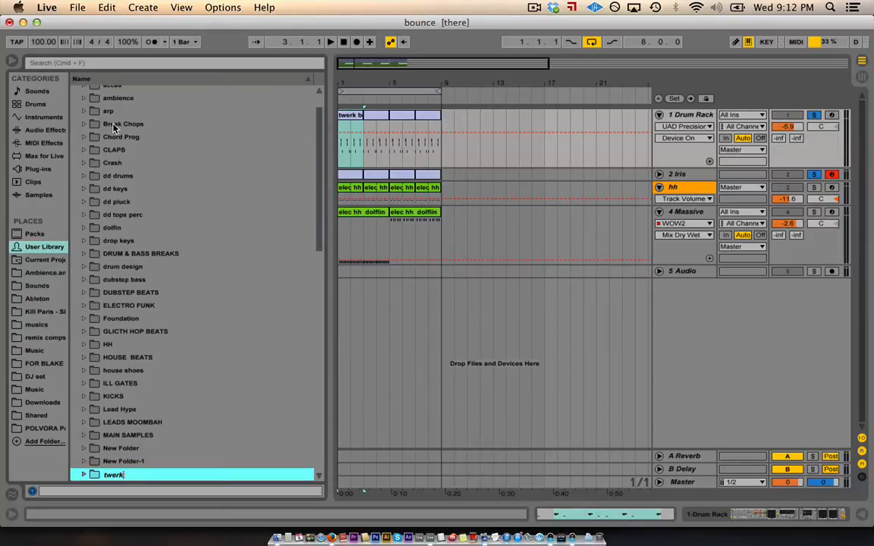
{"action": "key", "text": "Return"}
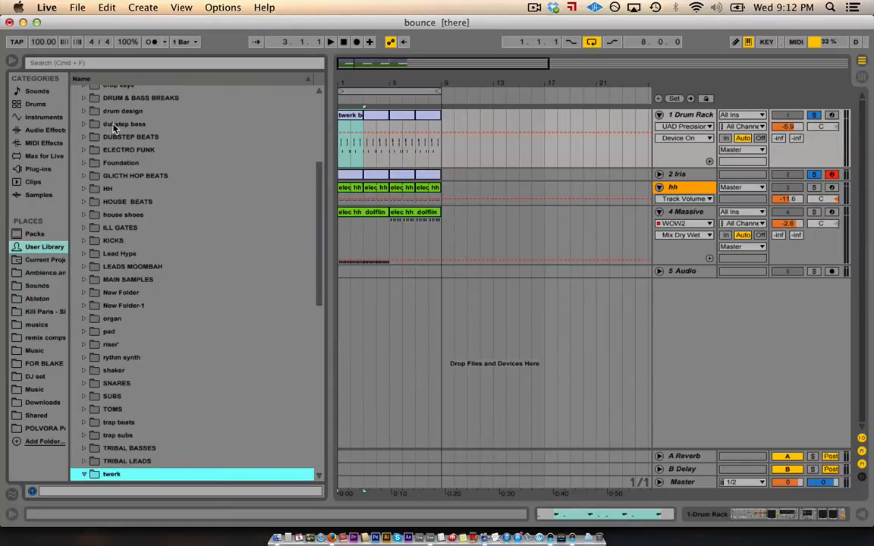
Save the twerk beat clip from the Drum Rack track into the twerk folder, keeping its name, and load its preview.
{"action": "scroll", "coordinate": [144, 356], "scroll_direction": "down", "scroll_amount": 3}
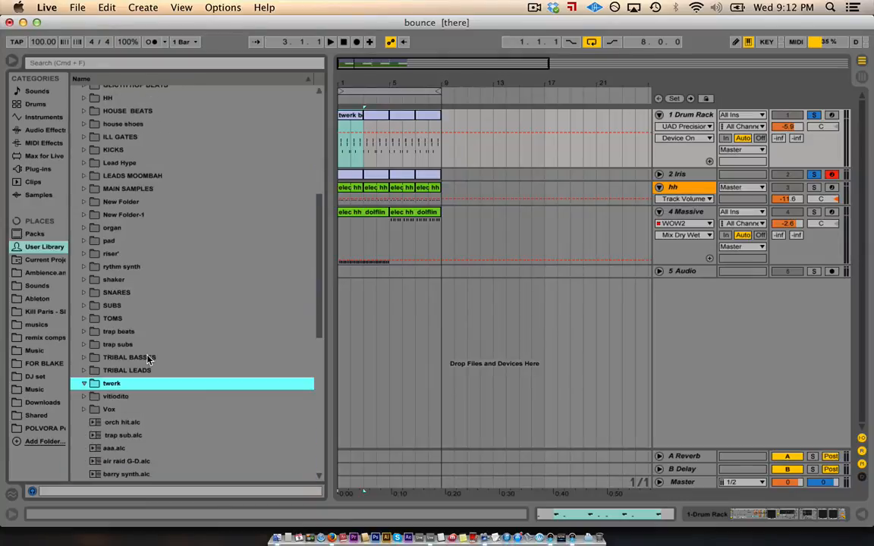
{"action": "left_click", "coordinate": [353, 120]}
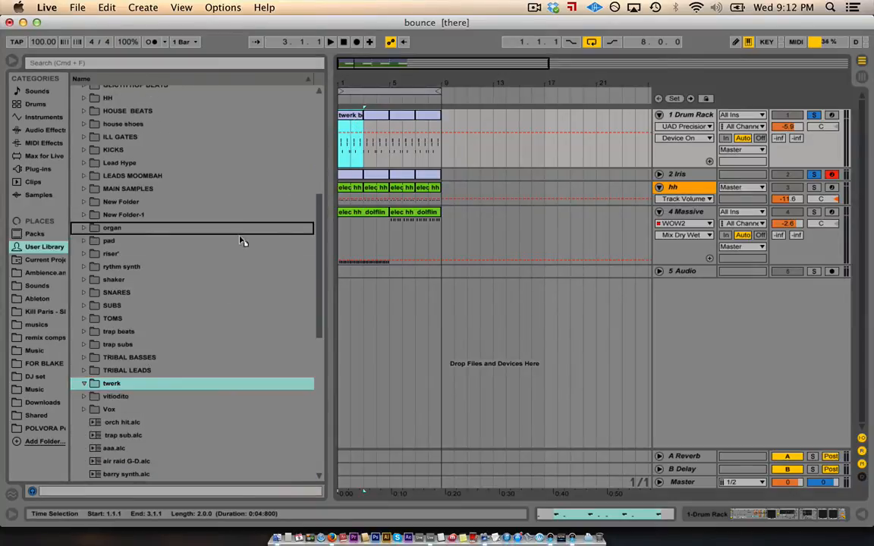
{"action": "left_click_drag", "start_coordinate": [125, 384], "coordinate": [116, 384]}
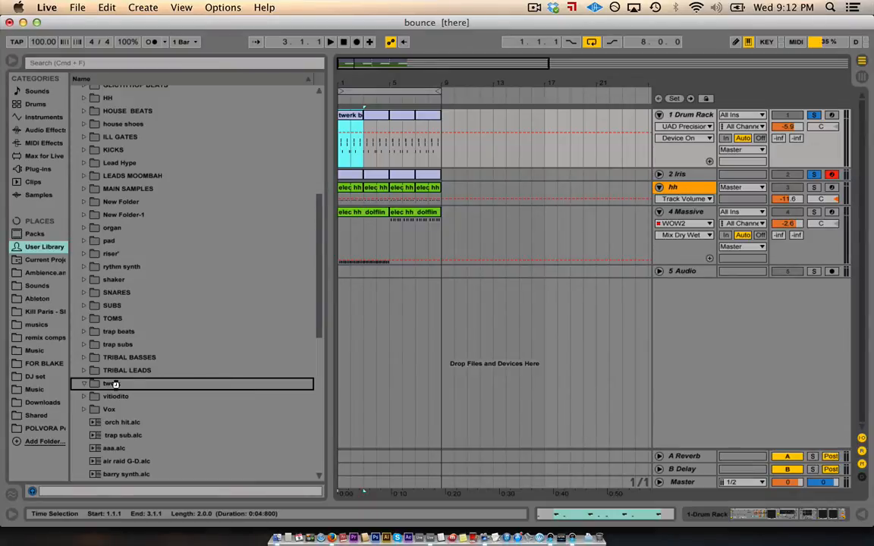
{"action": "left_click_drag", "start_coordinate": [116, 383], "coordinate": [115, 384]}
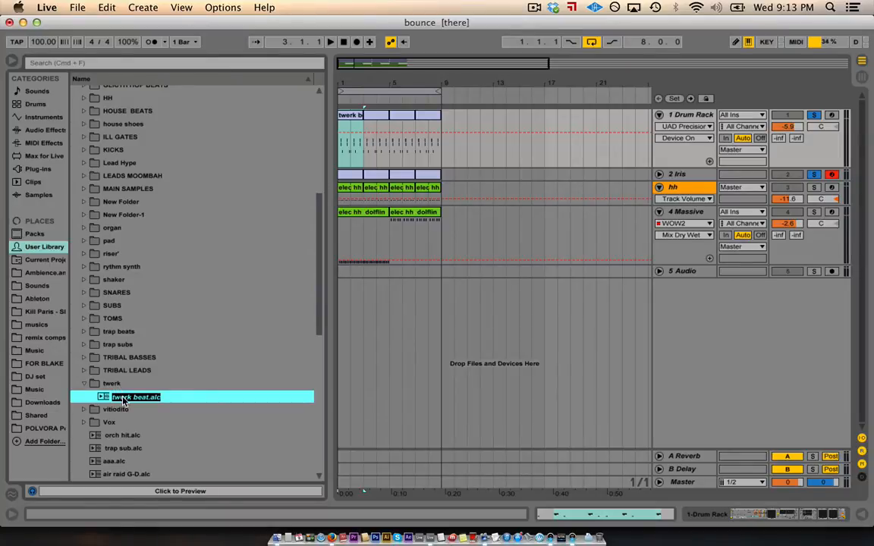
{"action": "key", "text": "Return"}
{"action": "double_click", "coordinate": [124, 401]}
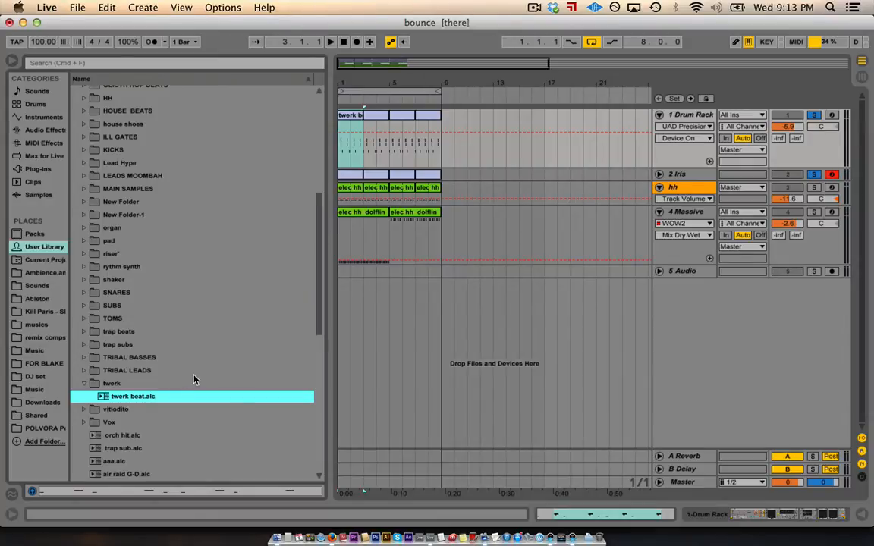
Unfold the 2 Iris track, name its first clip twerk sub, and save it into the twerk folder.
{"action": "left_click", "coordinate": [659, 175]}
{"action": "left_click", "coordinate": [359, 175]}
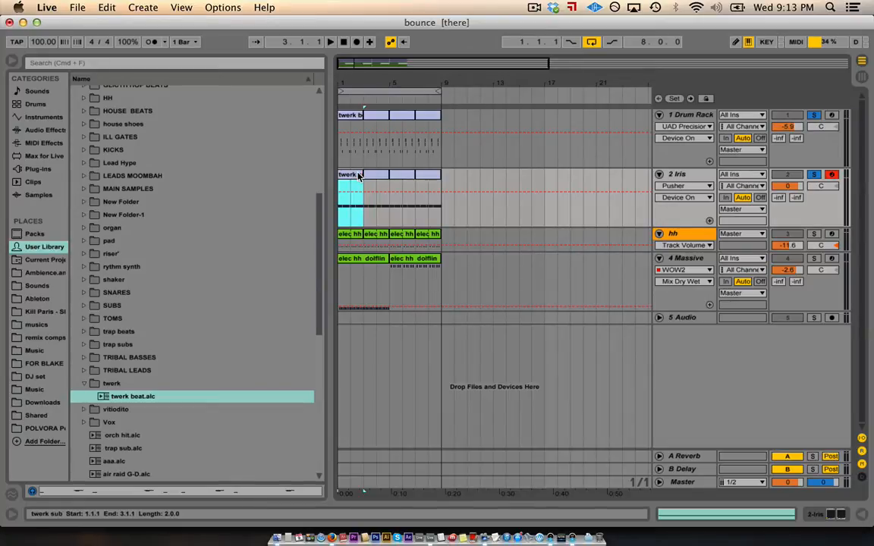
{"action": "left_click", "coordinate": [133, 393]}
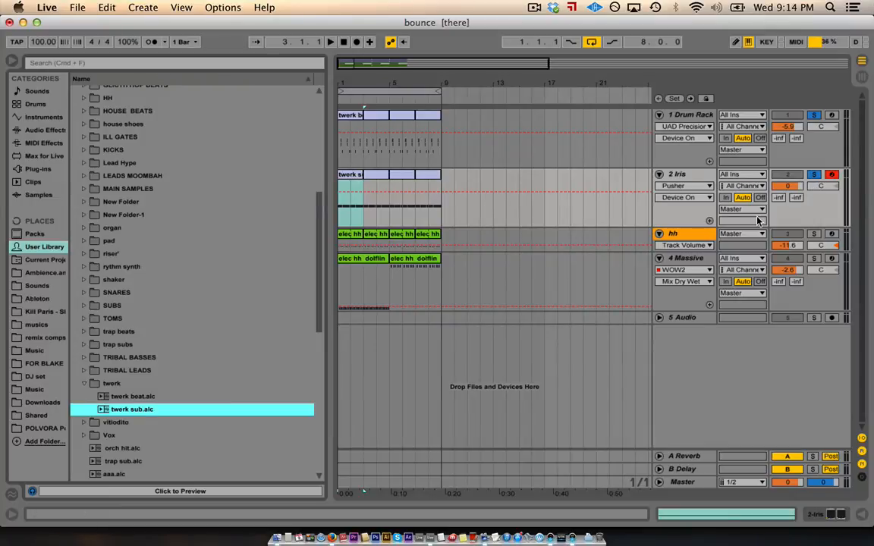
Shorten the arrangement loop to two bars and set the groove of the first hh clip to None.
{"action": "double_click", "coordinate": [707, 240]}
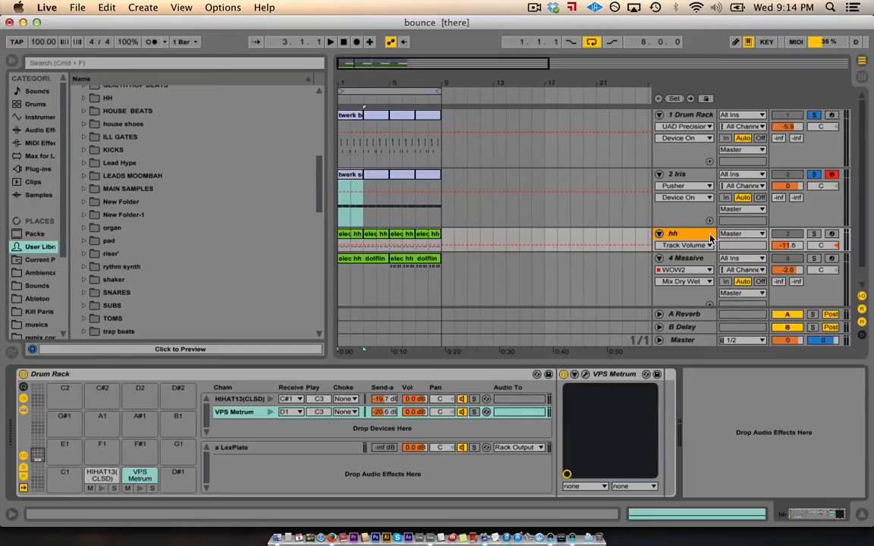
{"action": "left_click_drag", "start_coordinate": [438, 92], "coordinate": [361, 96]}
{"action": "double_click", "coordinate": [348, 235]}
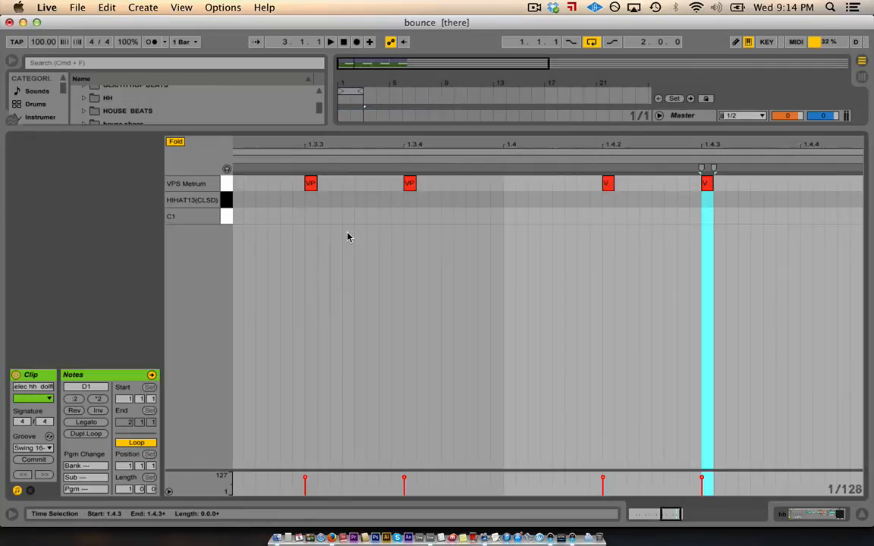
{"action": "left_click", "coordinate": [30, 447]}
{"action": "left_click", "coordinate": [30, 411]}
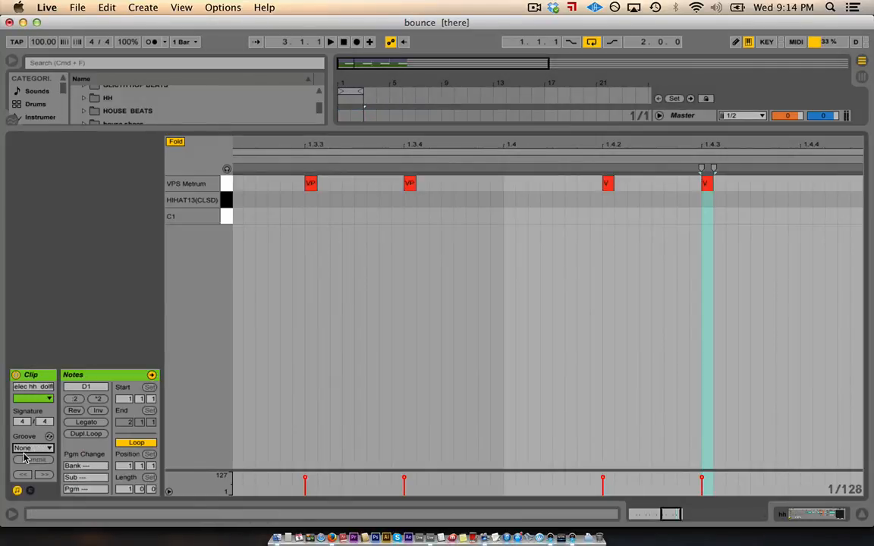
{"action": "left_click", "coordinate": [863, 514]}
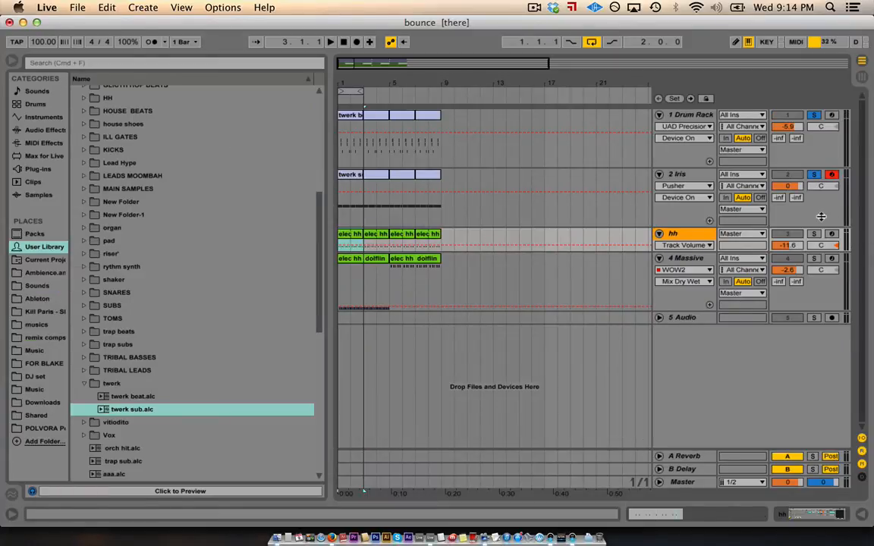
Unsolo the drums and Iris, mute the 4 Massive and 5 Audio tracks, and play the loop without groove on the hh clip.
{"action": "left_click", "coordinate": [814, 175]}
{"action": "left_click", "coordinate": [789, 260]}
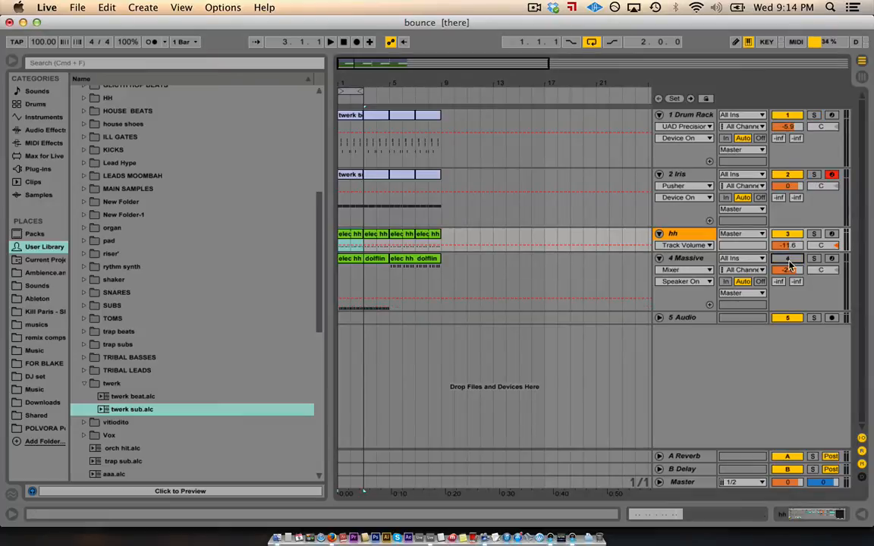
{"action": "left_click", "coordinate": [782, 319]}
{"action": "key", "text": "space"}
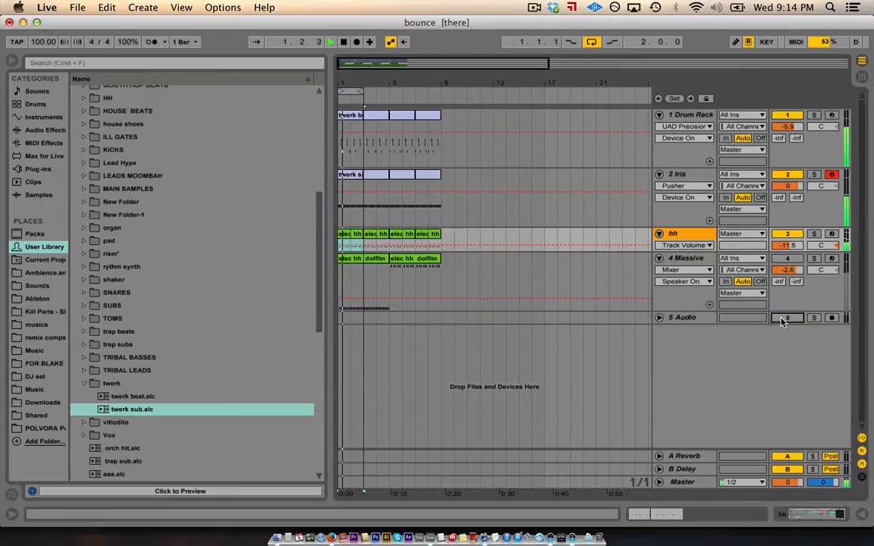
{"action": "key", "text": "space"}
Set the first hh clip's groove to Swing 16-35 and play the loop to hear the swing.
{"action": "double_click", "coordinate": [350, 236]}
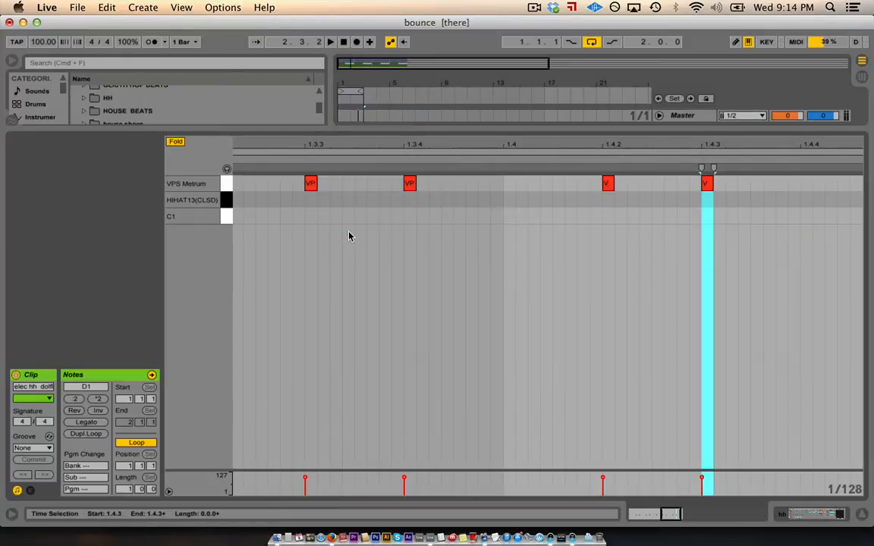
{"action": "left_click", "coordinate": [38, 447]}
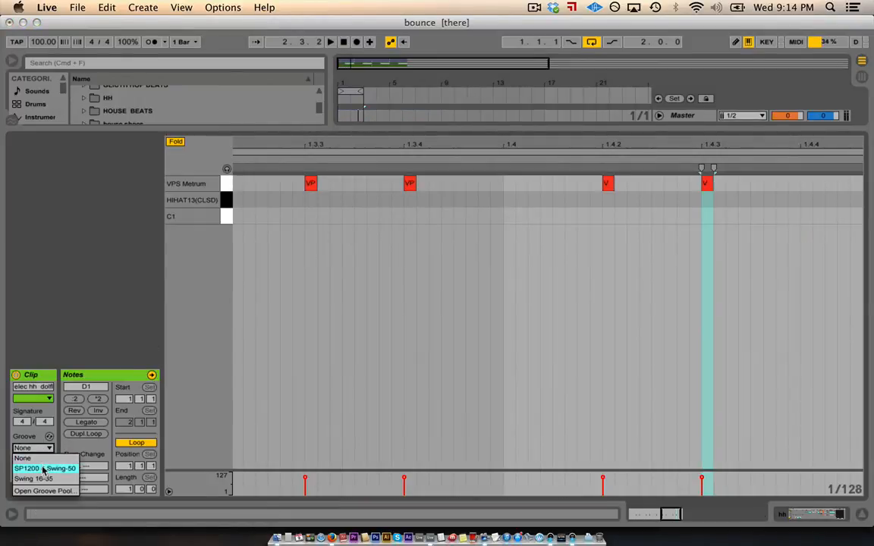
{"action": "left_click", "coordinate": [44, 478]}
{"action": "key", "text": "space"}
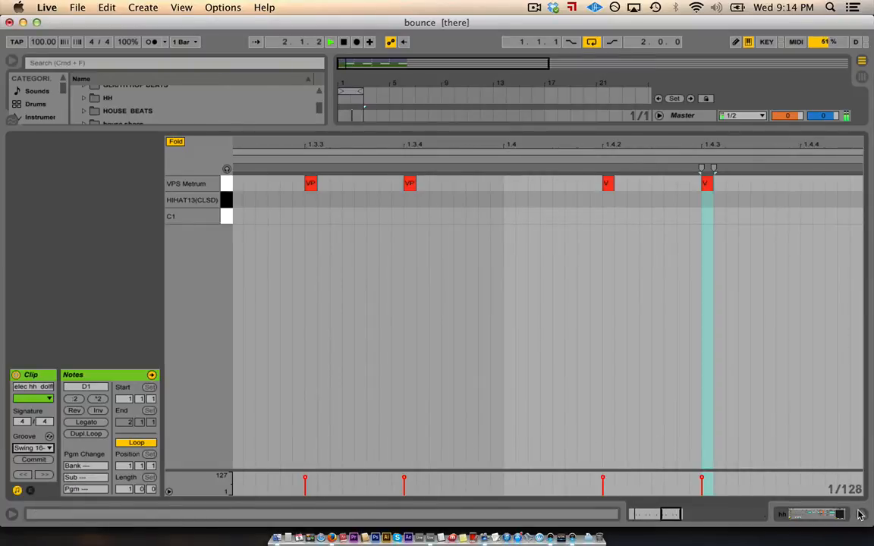
{"action": "key", "text": "super+alt+l"}
{"action": "key", "text": "space"}
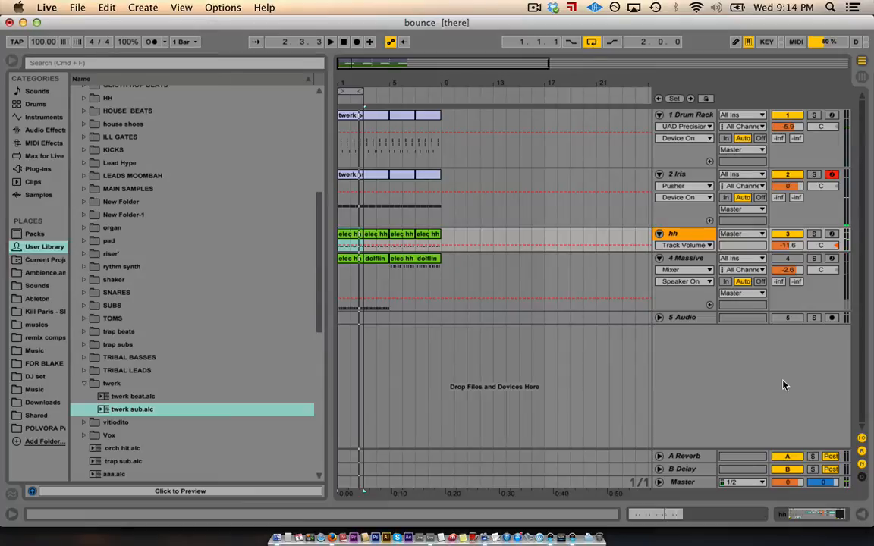
Unmute the 4 Massive track, extend the arrangement loop to four bars, and show the start of the track's device chain.
{"action": "left_click", "coordinate": [785, 259]}
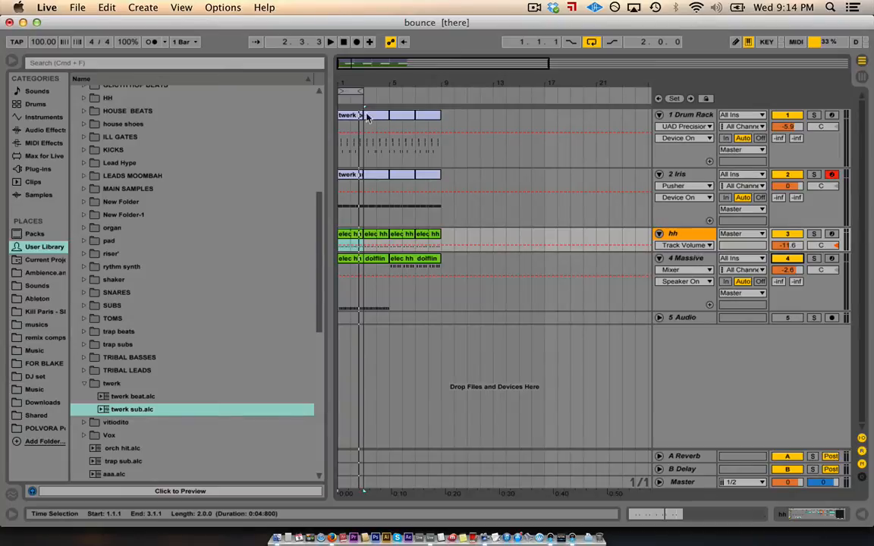
{"action": "left_click_drag", "start_coordinate": [363, 92], "coordinate": [385, 92]}
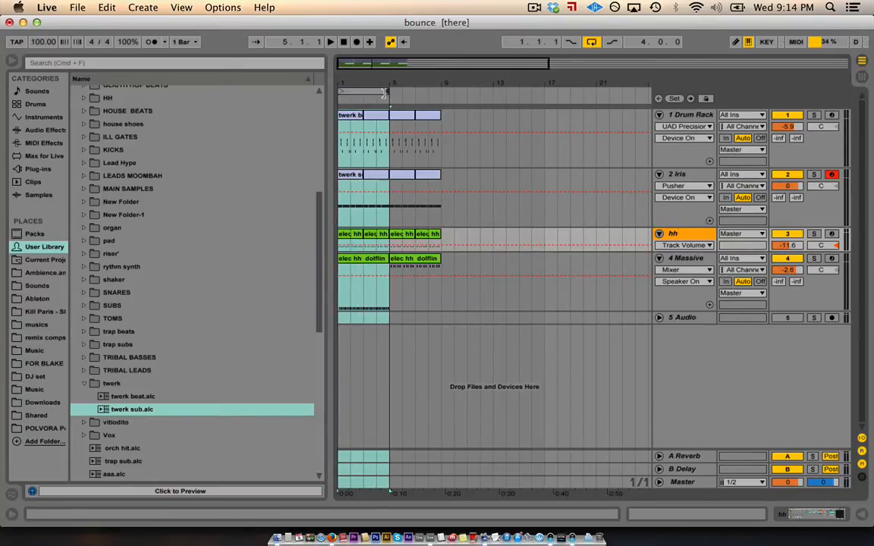
{"action": "double_click", "coordinate": [681, 260]}
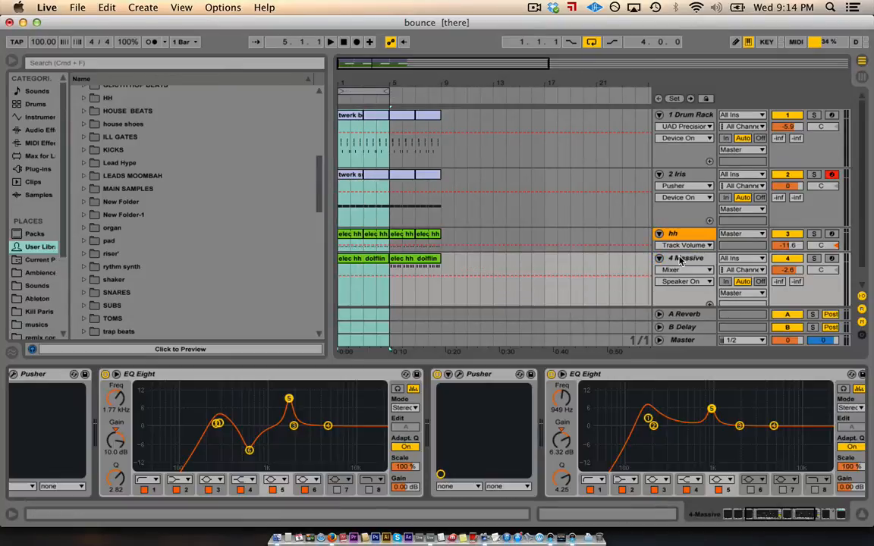
{"action": "scroll", "coordinate": [503, 456], "scroll_direction": "left", "scroll_amount": 5}
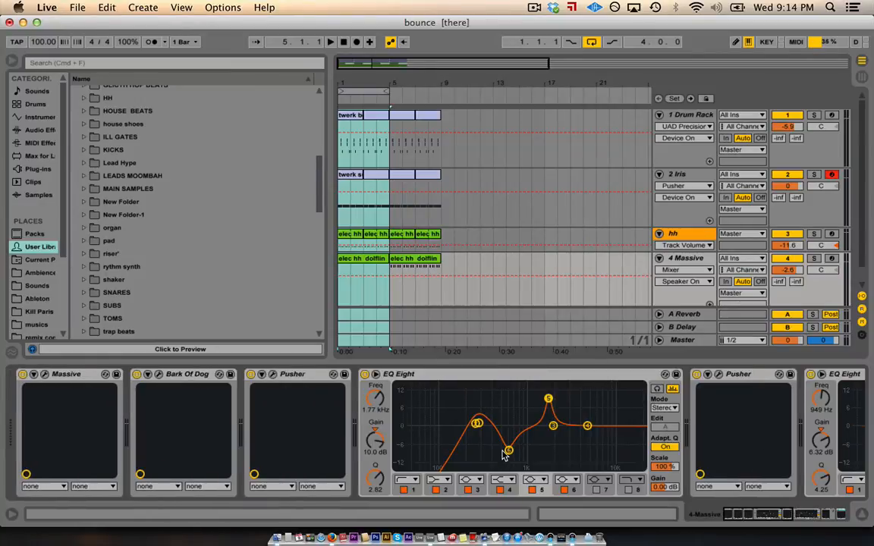
Deactivate Bark Of Dog, both Pushers, both EQ Eights and WOW2 on the 4 Massive track.
{"action": "left_click", "coordinate": [137, 374]}
{"action": "left_click", "coordinate": [251, 373]}
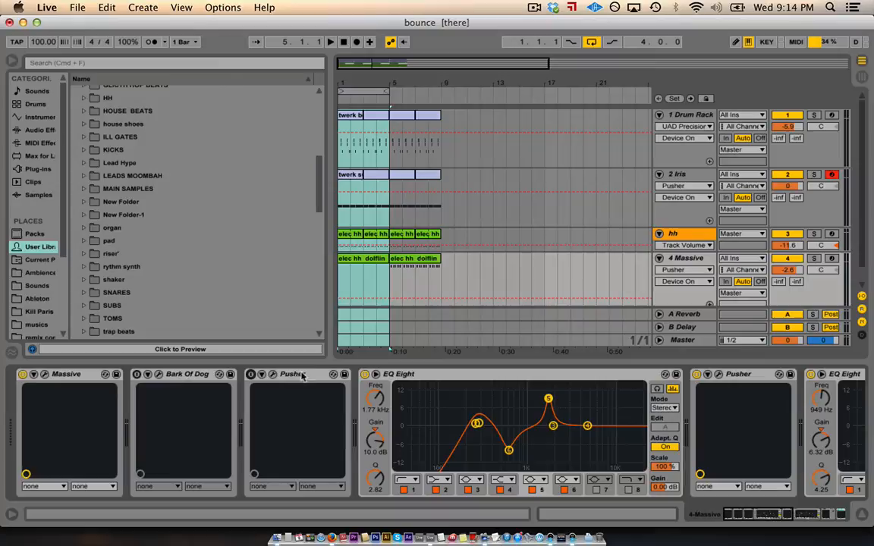
{"action": "left_click", "coordinate": [365, 374]}
{"action": "scroll", "coordinate": [405, 374], "scroll_direction": "right", "scroll_amount": 5}
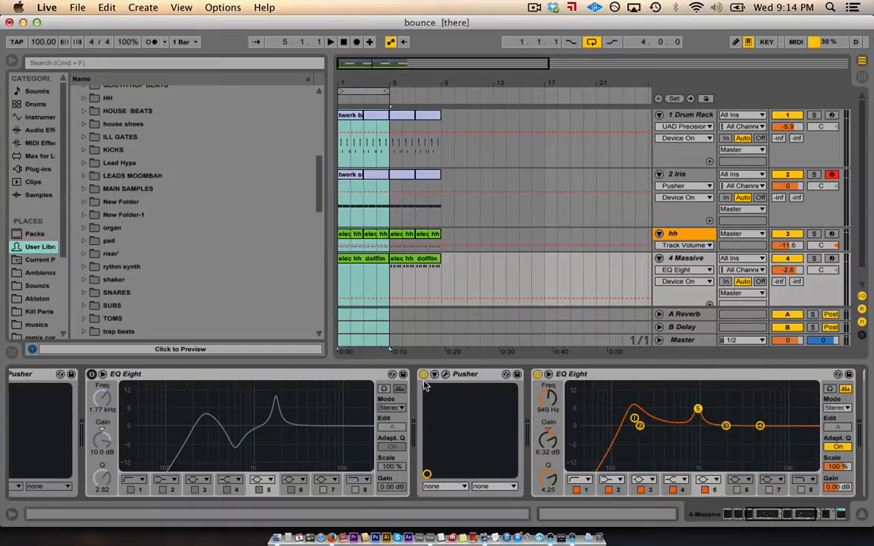
{"action": "left_click", "coordinate": [423, 374]}
{"action": "scroll", "coordinate": [422, 378], "scroll_direction": "right", "scroll_amount": 1}
{"action": "left_click", "coordinate": [513, 374]}
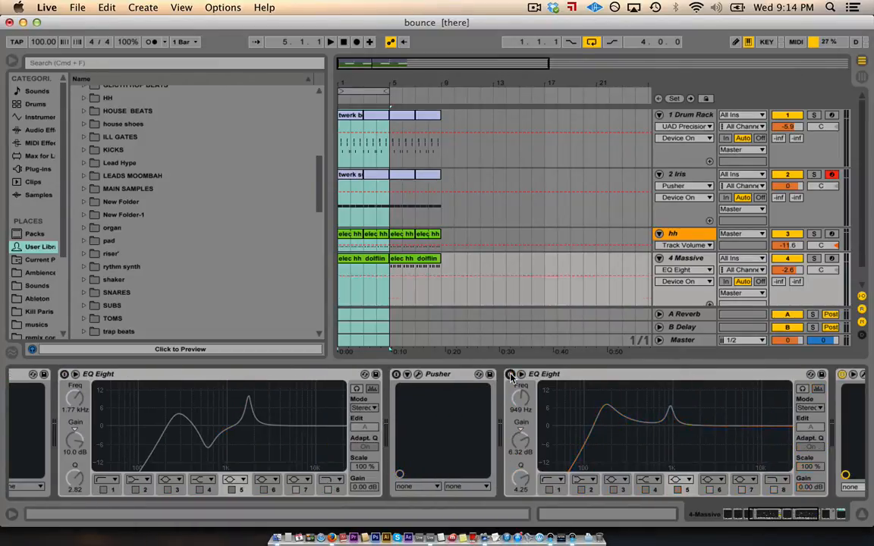
{"action": "scroll", "coordinate": [511, 378], "scroll_direction": "right", "scroll_amount": 5}
{"action": "scroll", "coordinate": [510, 378], "scroll_direction": "right", "scroll_amount": 5}
{"action": "left_click", "coordinate": [513, 374]}
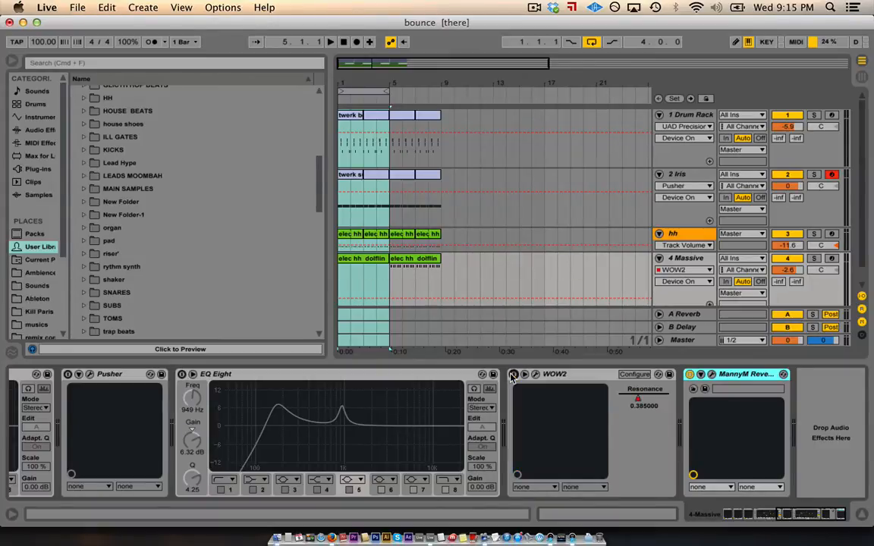
Switch to Firefox and play the Recess (Milo & Otis Remix) track on SoundCloud.
{"action": "left_click", "coordinate": [332, 537]}
{"action": "left_click", "coordinate": [114, 396]}
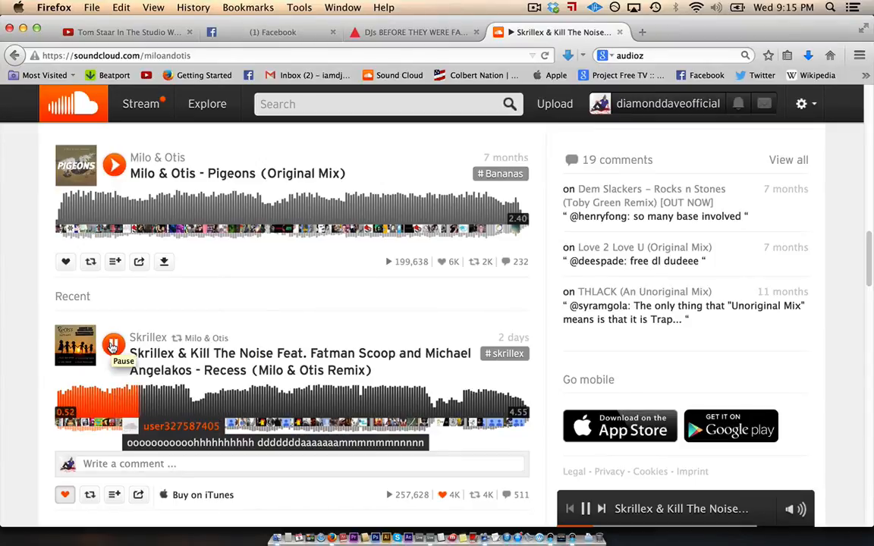
Pause the SoundCloud reference track, switch back to Live and deactivate the MannyM Reverb on the 4 Massive track.
{"action": "left_click", "coordinate": [112, 345]}
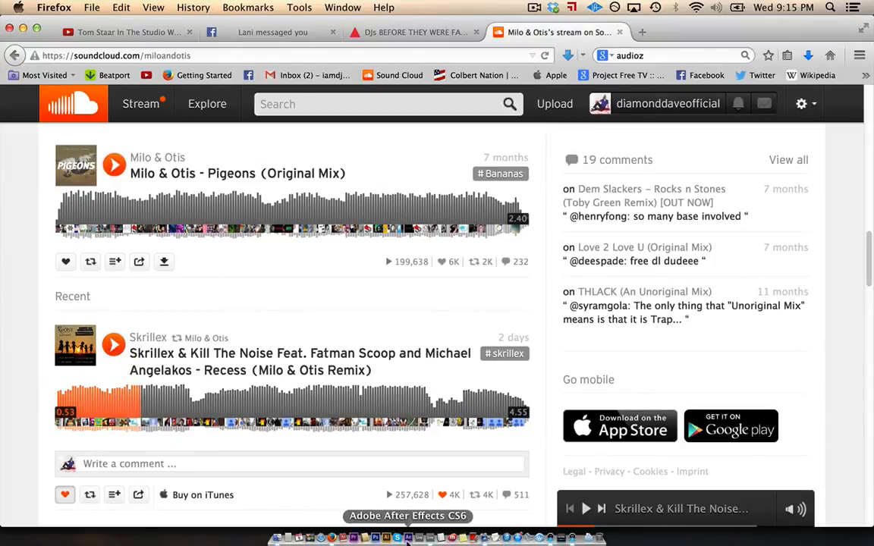
{"action": "left_click", "coordinate": [429, 538]}
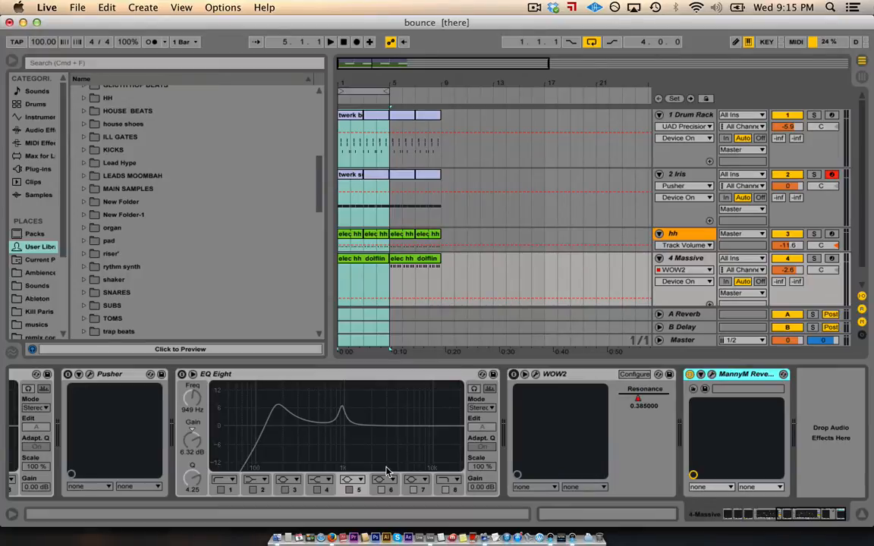
{"action": "left_click", "coordinate": [690, 375]}
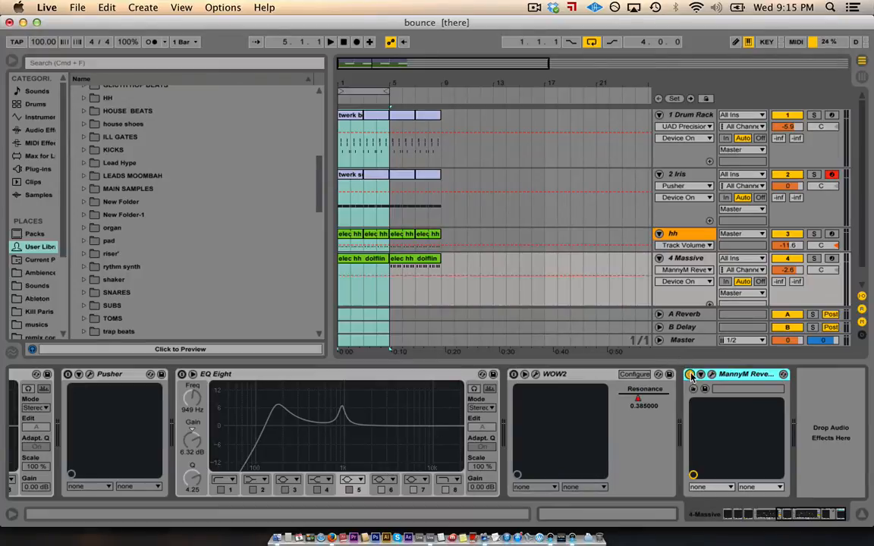
Open the Massive synth on the 4 Massive track and switch off its Filter 1, Filter 2 and EQ.
{"action": "scroll", "coordinate": [550, 460], "scroll_direction": "left", "scroll_amount": 5}
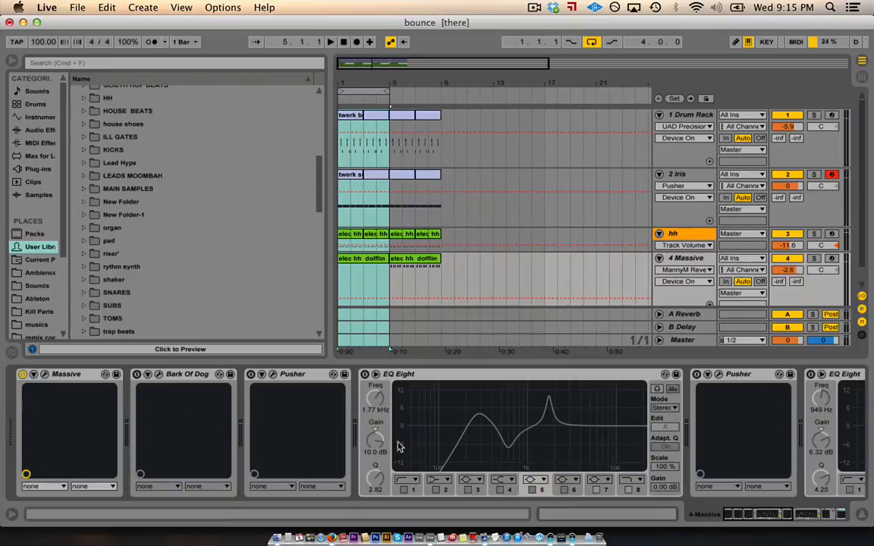
{"action": "left_click", "coordinate": [44, 375]}
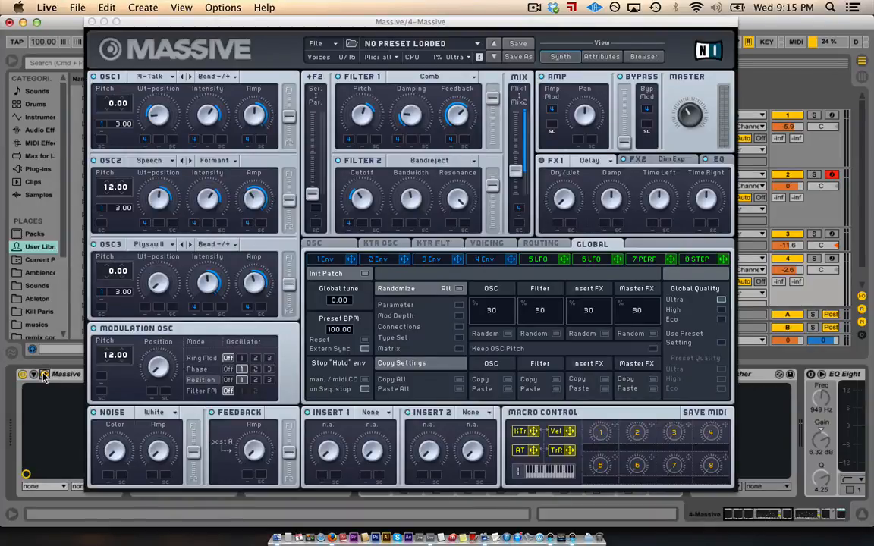
{"action": "left_click", "coordinate": [338, 161]}
{"action": "left_click", "coordinate": [338, 77]}
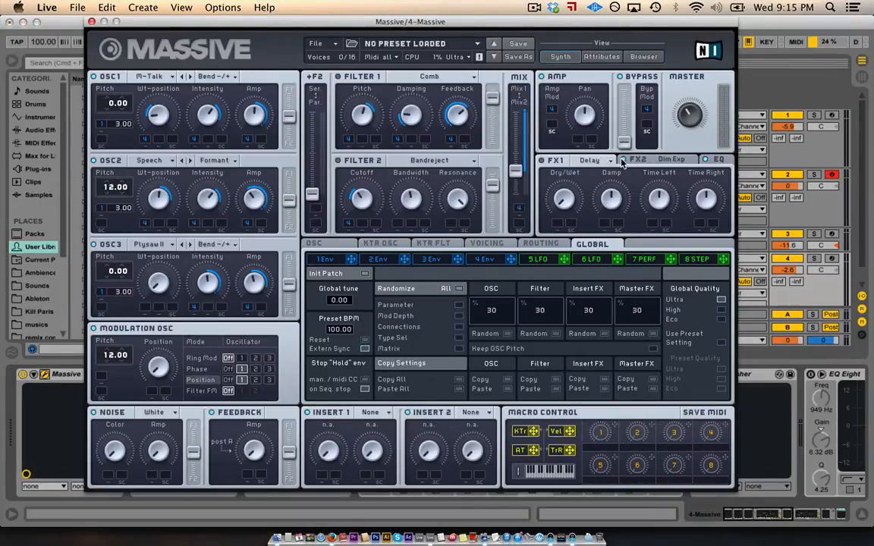
{"action": "left_click", "coordinate": [705, 160]}
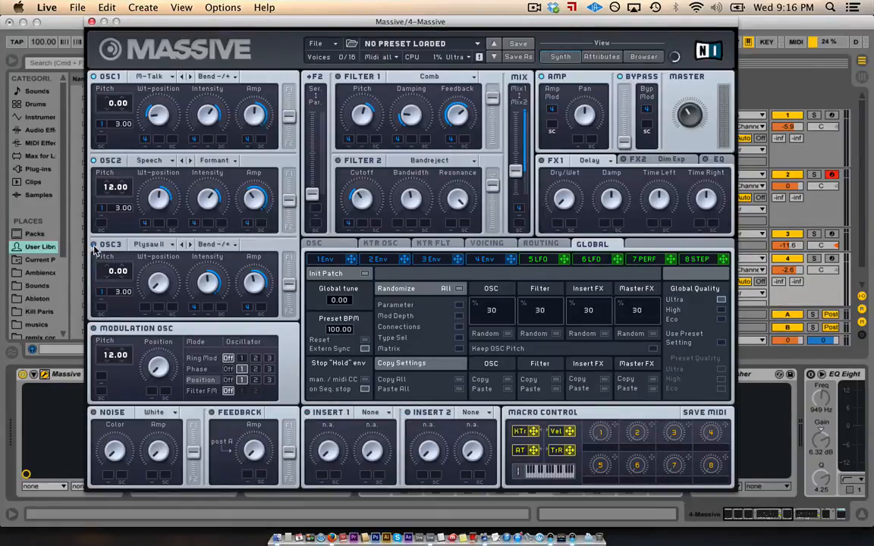
In Massive's 4 Env, raise the decay level slightly and shorten the release.
{"action": "left_click", "coordinate": [105, 78]}
{"action": "left_click_drag", "start_coordinate": [156, 125], "coordinate": [161, 127]}
{"action": "left_click", "coordinate": [474, 260]}
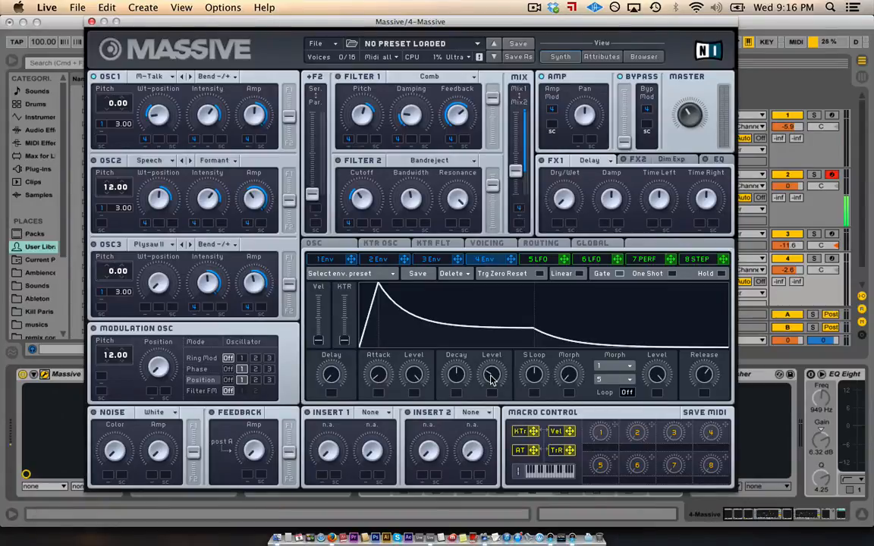
{"action": "mouse_move", "coordinate": [492, 377]}
{"action": "left_mouse_down"}
{"action": "mouse_move", "coordinate": [514, 290]}
{"action": "mouse_move", "coordinate": [508, 372]}
{"action": "left_mouse_up"}
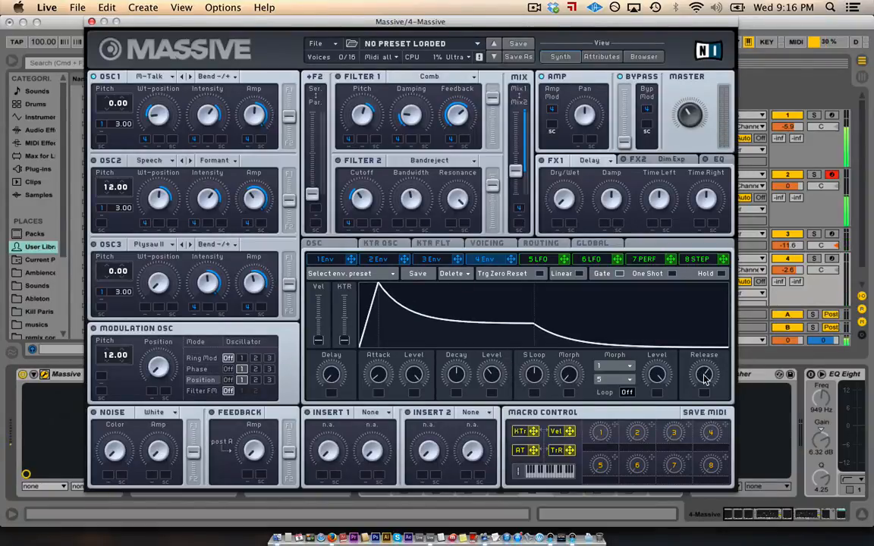
{"action": "left_click_drag", "start_coordinate": [704, 377], "coordinate": [698, 405]}
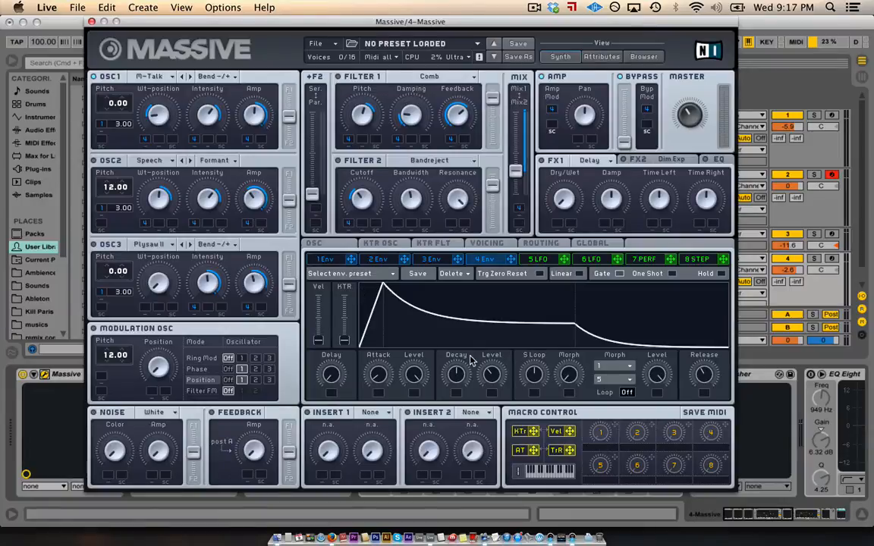
Show Massive's 1 Env, switch Oscillator 2 and the Modulation Osc back on, and show the Modulation Osc's Phase setting.
{"action": "left_click", "coordinate": [332, 259]}
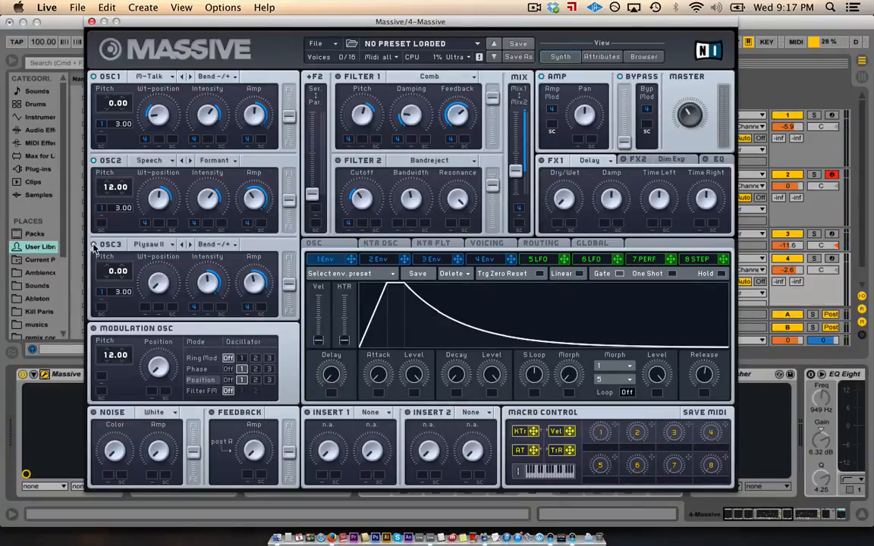
{"action": "left_click", "coordinate": [92, 160]}
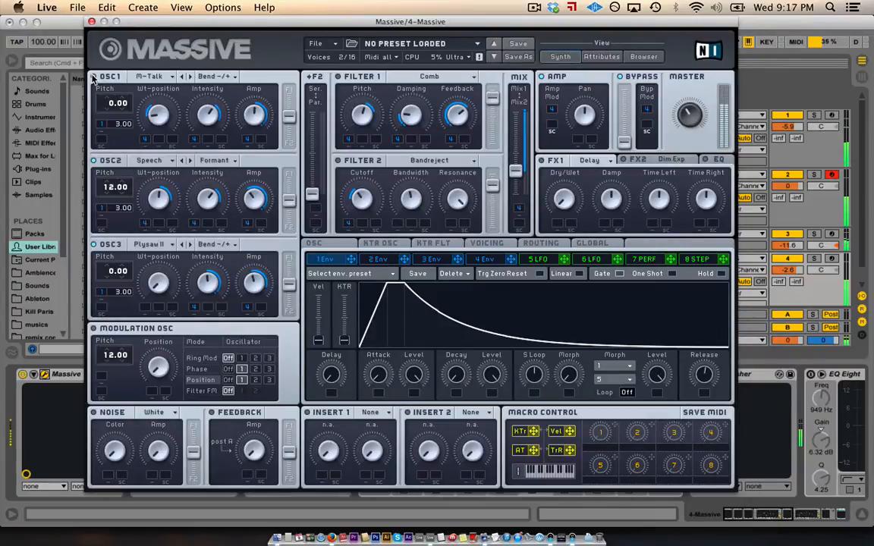
{"action": "left_click", "coordinate": [94, 329]}
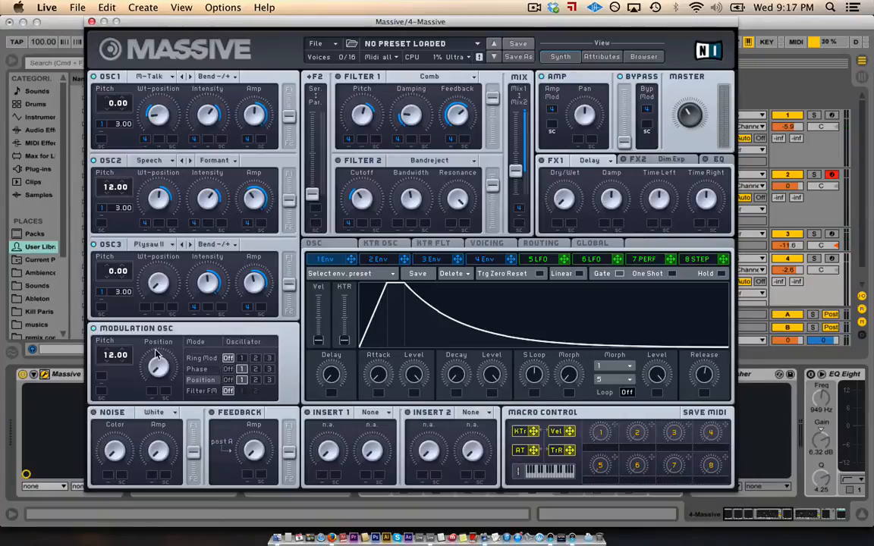
{"action": "left_click", "coordinate": [196, 369]}
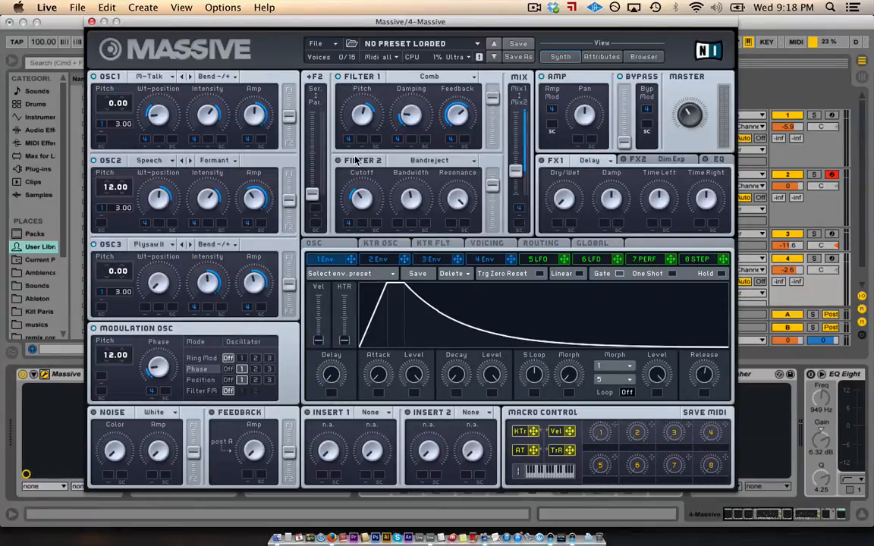
Play the loop while examining Massive's FX2 Dimension Expander and EQ settings, and close the synth window.
{"action": "key", "text": "space"}
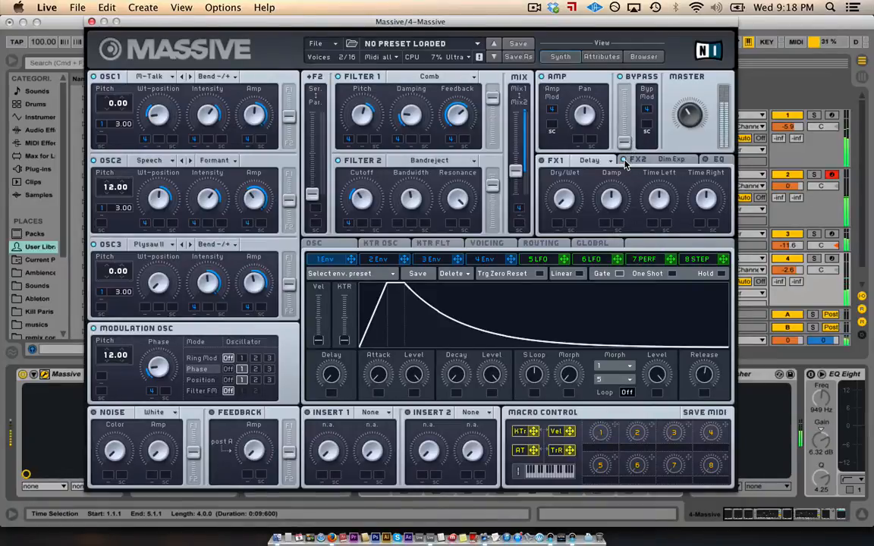
{"action": "left_click", "coordinate": [661, 160]}
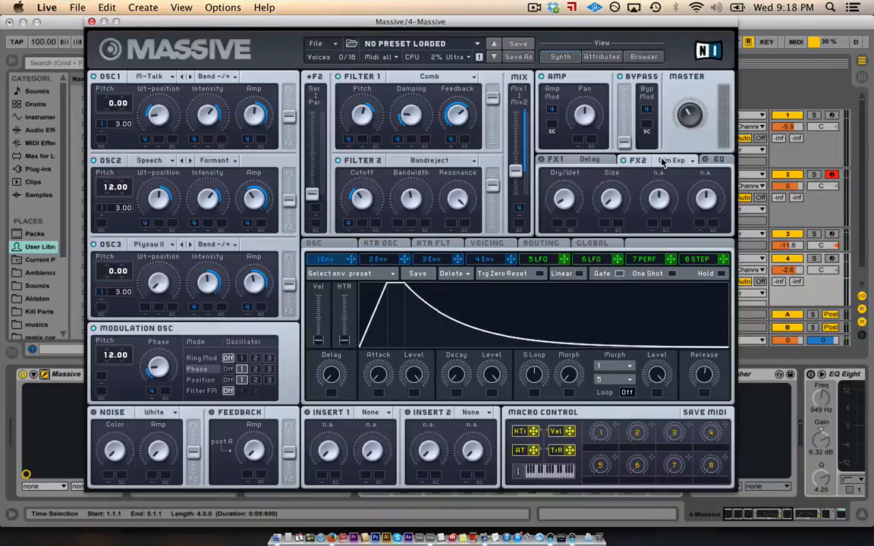
{"action": "left_click", "coordinate": [713, 160]}
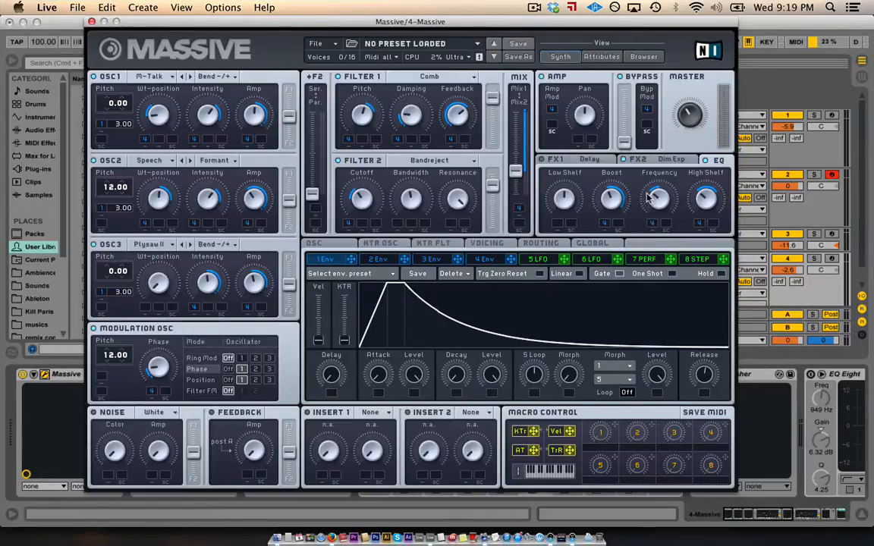
{"action": "key", "text": "space"}
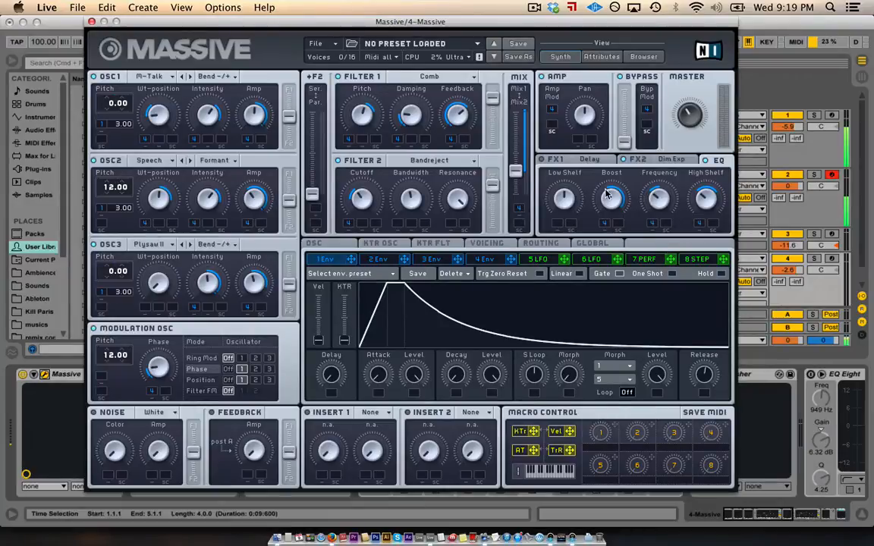
{"action": "left_click", "coordinate": [91, 22]}
{"action": "key", "text": "space"}
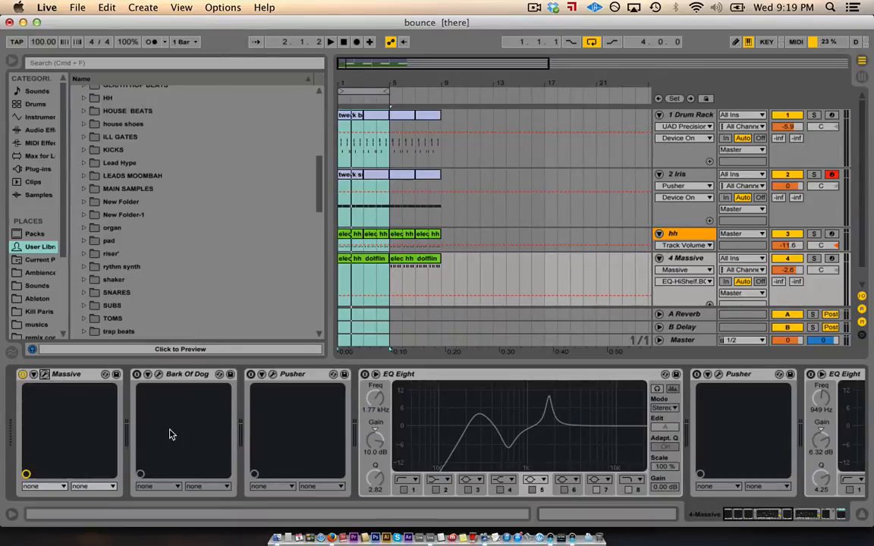
Reactivate Bark Of Dog and the first Pusher on the 4 Massive track.
{"action": "left_click", "coordinate": [136, 375]}
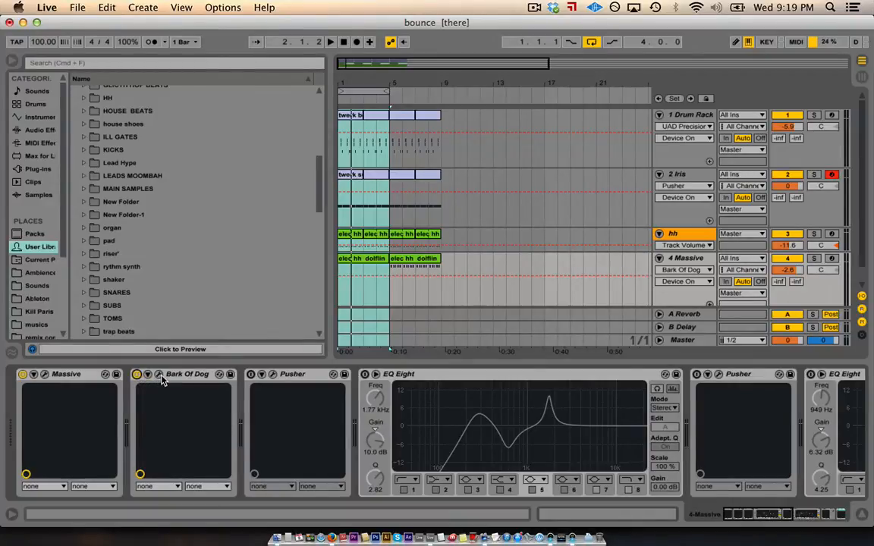
{"action": "left_click", "coordinate": [296, 376]}
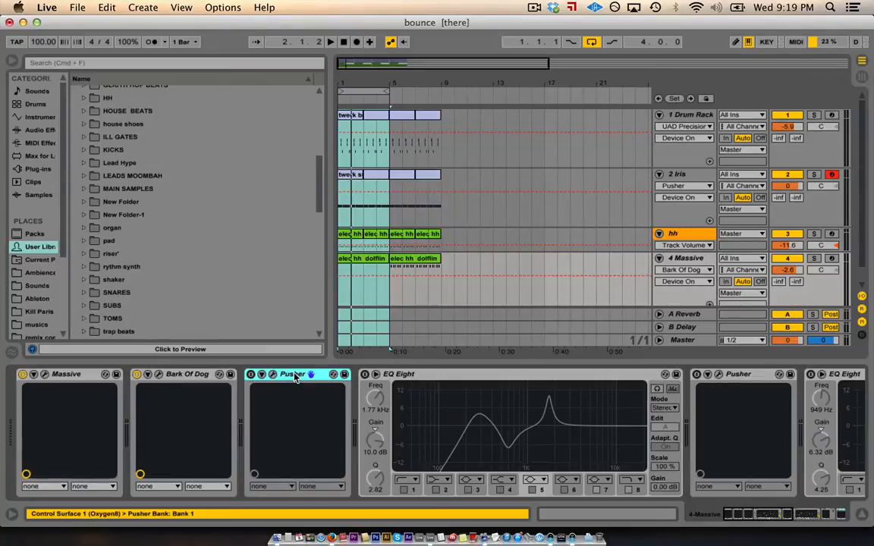
{"action": "left_click", "coordinate": [251, 374]}
Compare the loop with Bark Of Dog bypassed and active, leaving it on.
{"action": "left_click", "coordinate": [137, 374]}
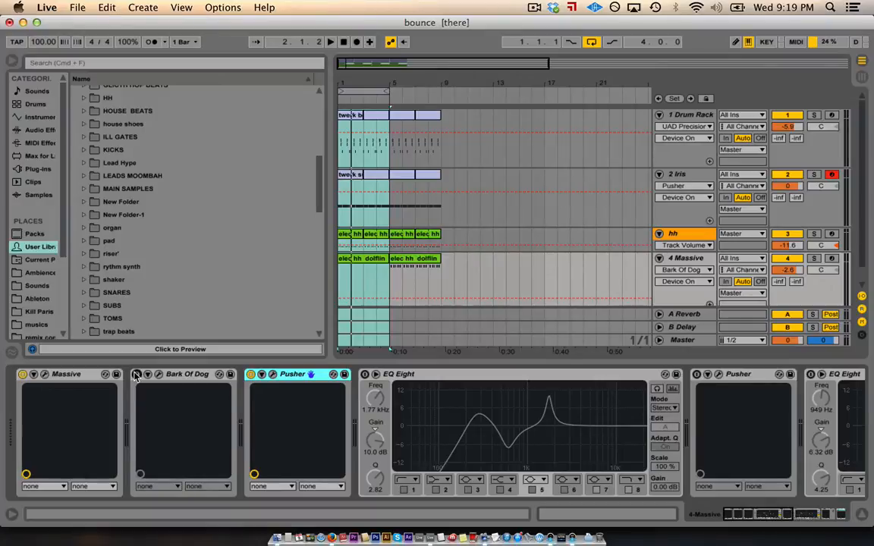
{"action": "key", "text": "space"}
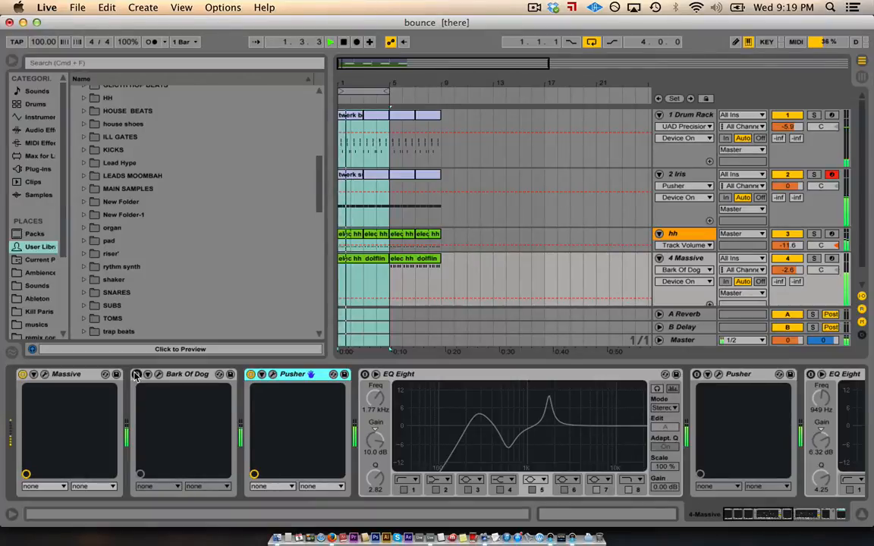
{"action": "key", "text": "space"}
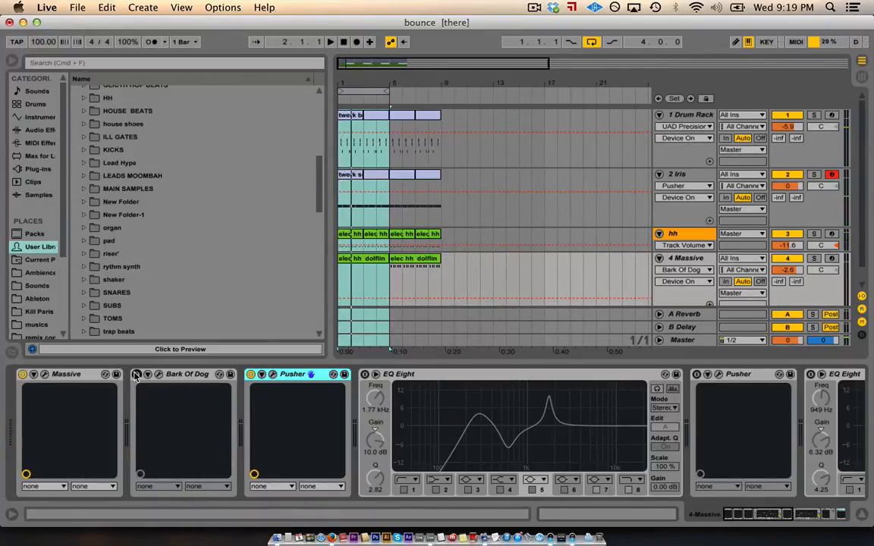
{"action": "left_click", "coordinate": [136, 374]}
{"action": "key", "text": "space"}
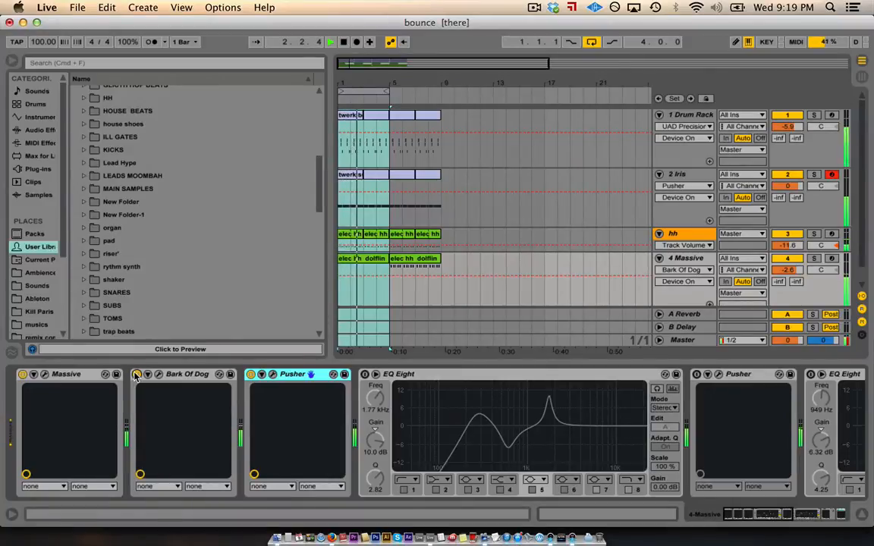
{"action": "key", "text": "space"}
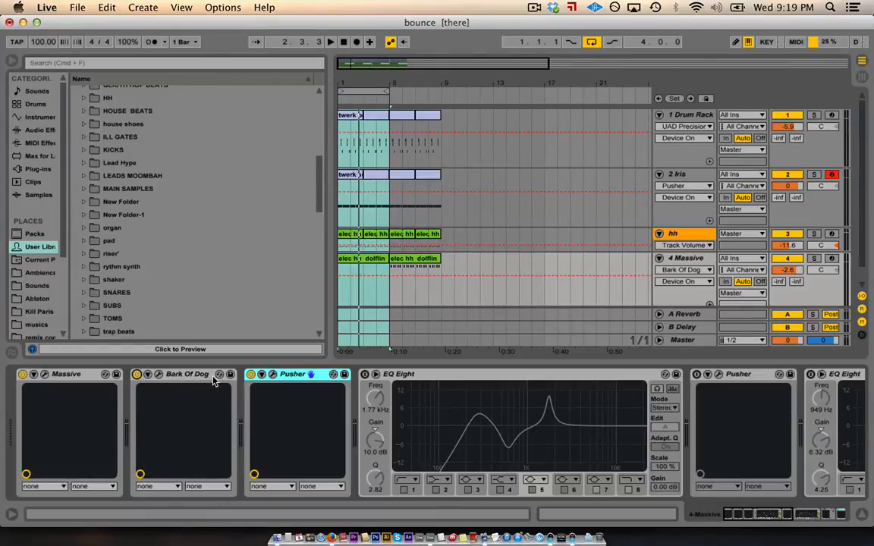
Examine Bark Of Dog's amplitude, frequency and mix settings in its plug-in window, close it and play the loop briefly.
{"action": "left_click", "coordinate": [170, 375]}
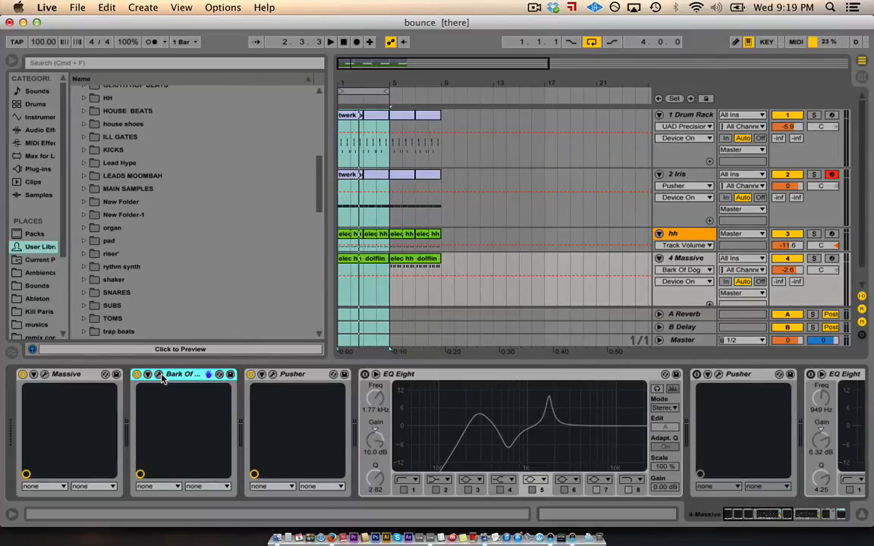
{"action": "left_click", "coordinate": [159, 375]}
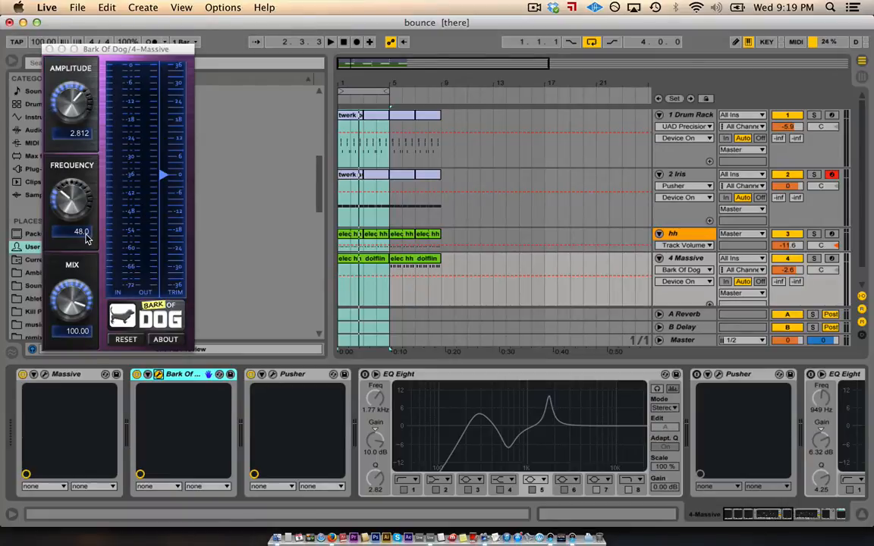
{"action": "left_click", "coordinate": [48, 49]}
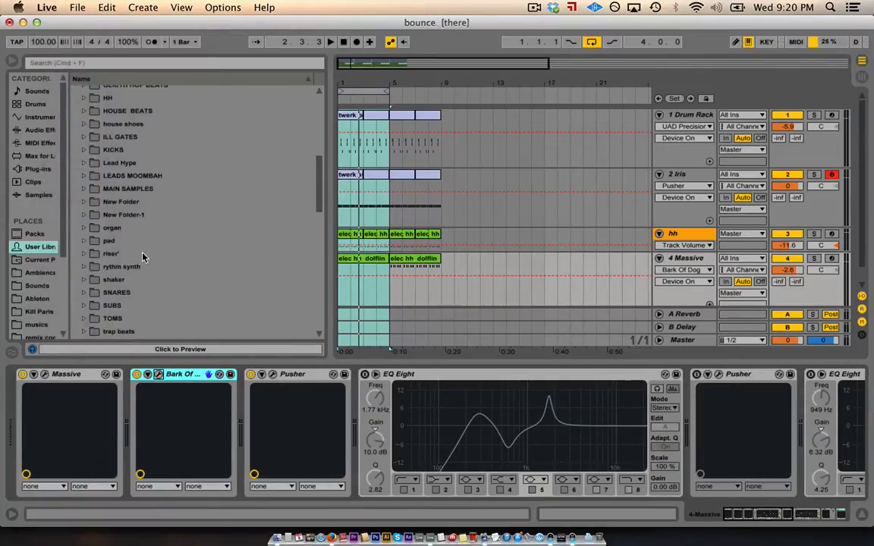
{"action": "key", "text": "space"}
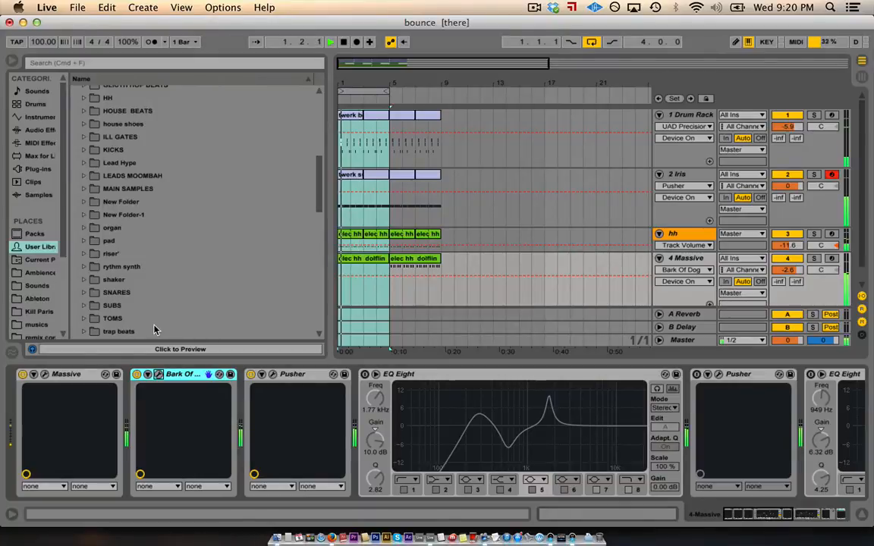
{"action": "key", "text": "space"}
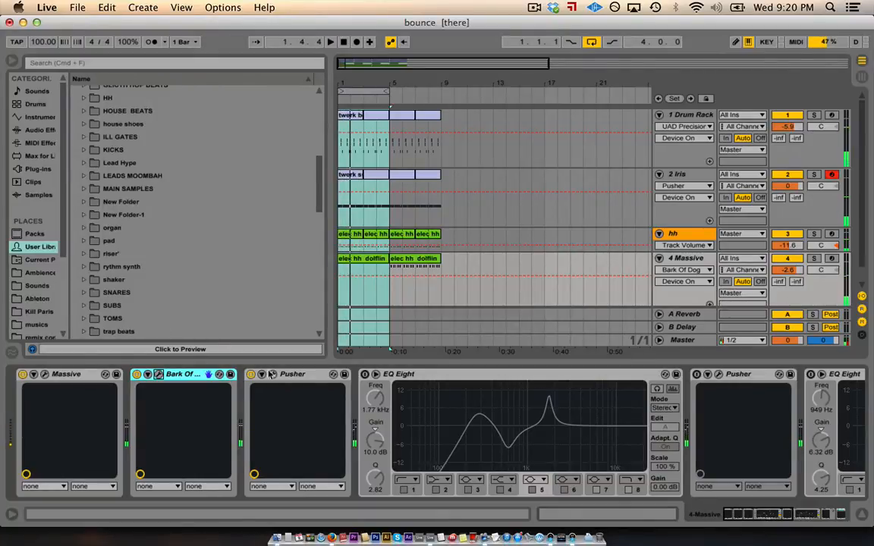
Reactivate the first EQ Eight on the 4 Massive track and compare the playing loop with it bypassed and active.
{"action": "left_click", "coordinate": [365, 374]}
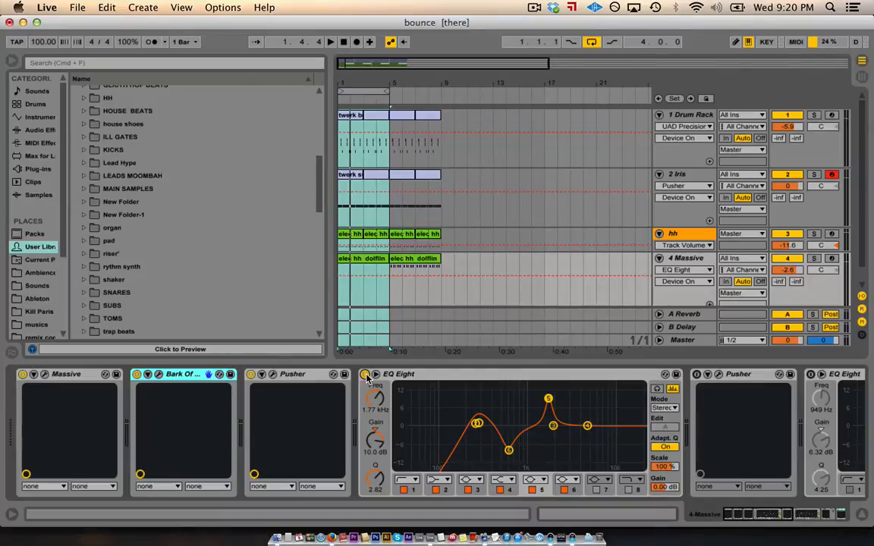
{"action": "key", "text": "space"}
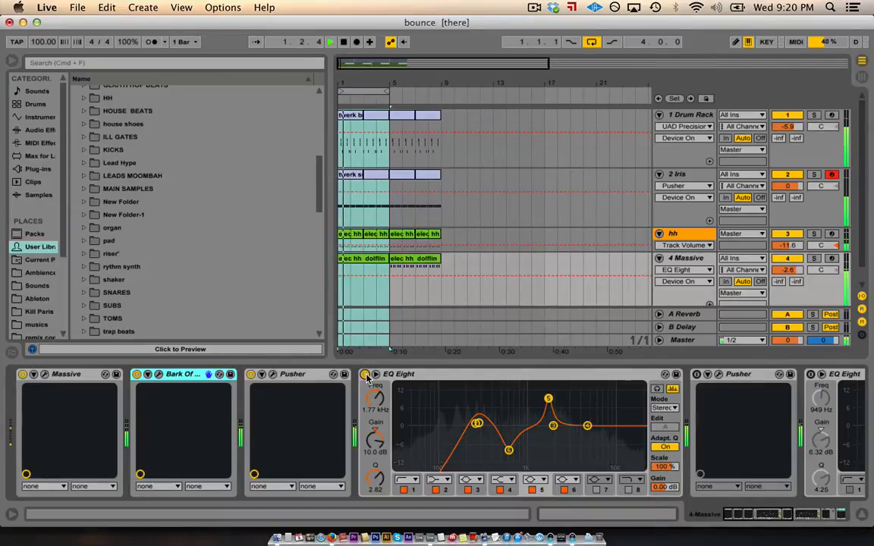
{"action": "left_click", "coordinate": [366, 375]}
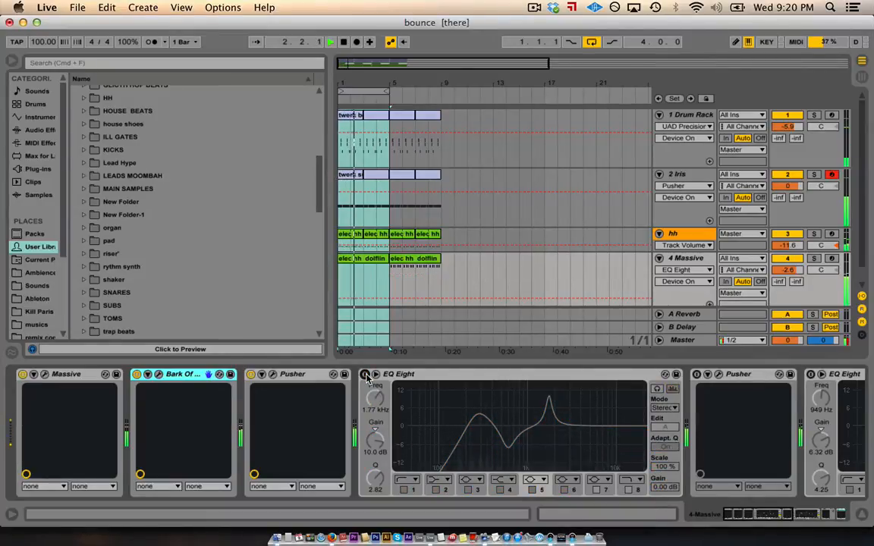
{"action": "left_click", "coordinate": [365, 375]}
{"action": "scroll", "coordinate": [447, 385], "scroll_direction": "right", "scroll_amount": 5}
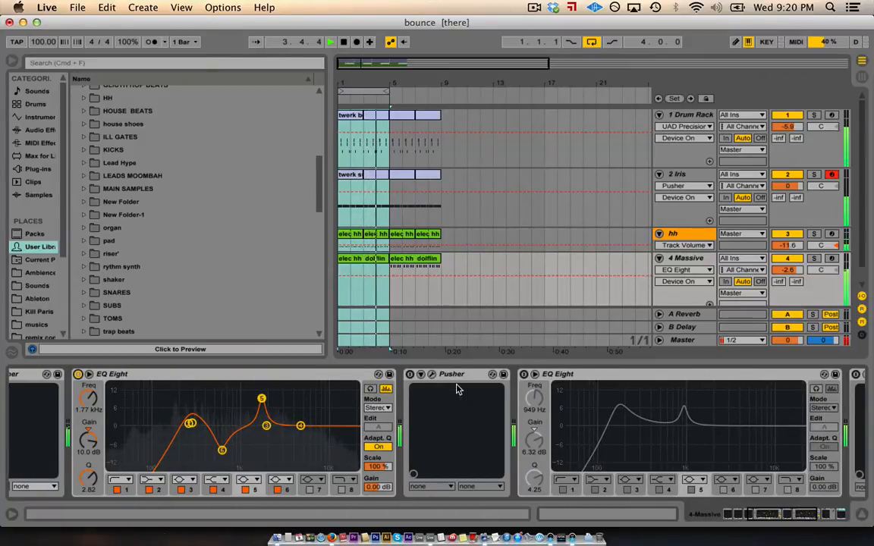
Reactivate the second Pusher on the 4 Massive track, open its plug-in window and vary its Magnetics blend while the loop plays.
{"action": "left_click", "coordinate": [409, 374]}
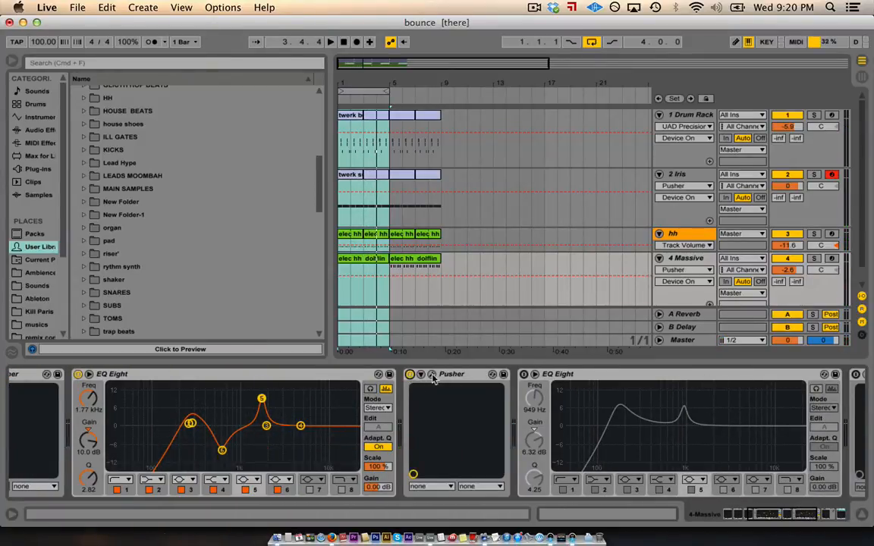
{"action": "left_click", "coordinate": [431, 374]}
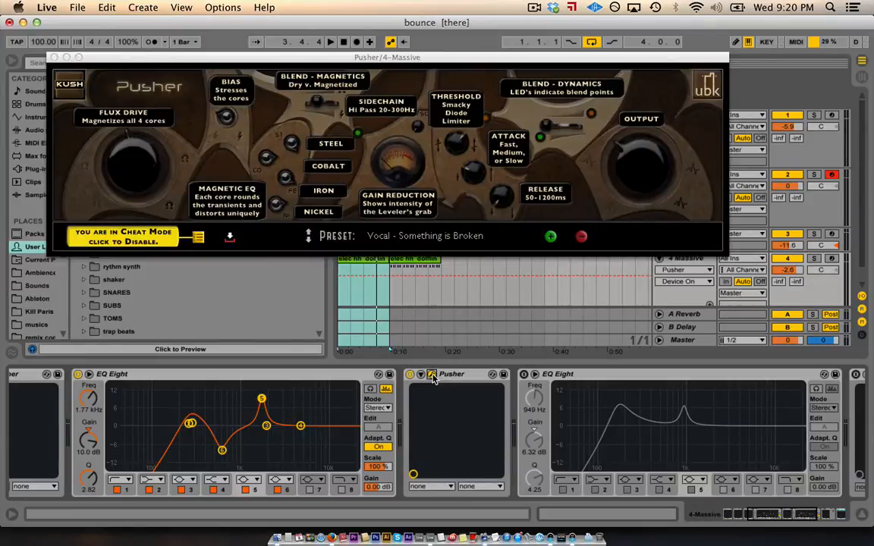
{"action": "key", "text": "space"}
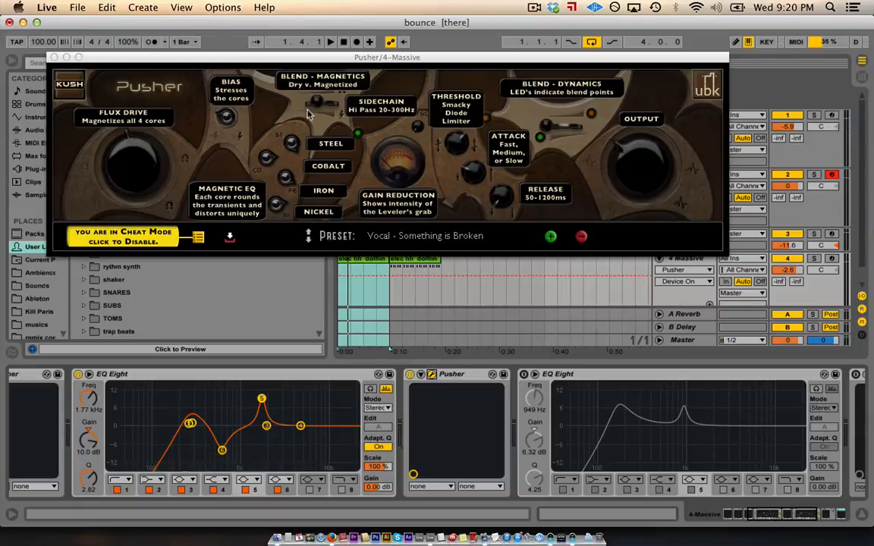
{"action": "left_click_drag", "start_coordinate": [317, 100], "coordinate": [303, 103]}
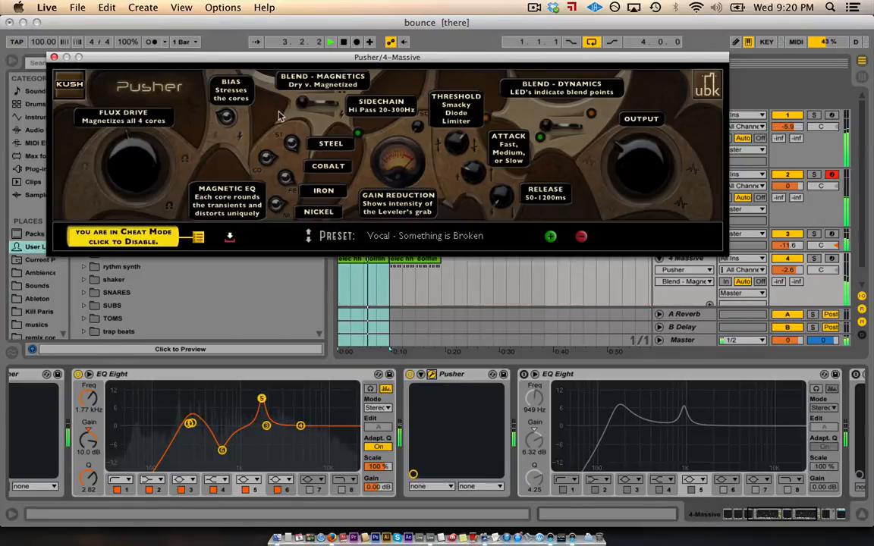
{"action": "left_click_drag", "start_coordinate": [278, 112], "coordinate": [293, 113]}
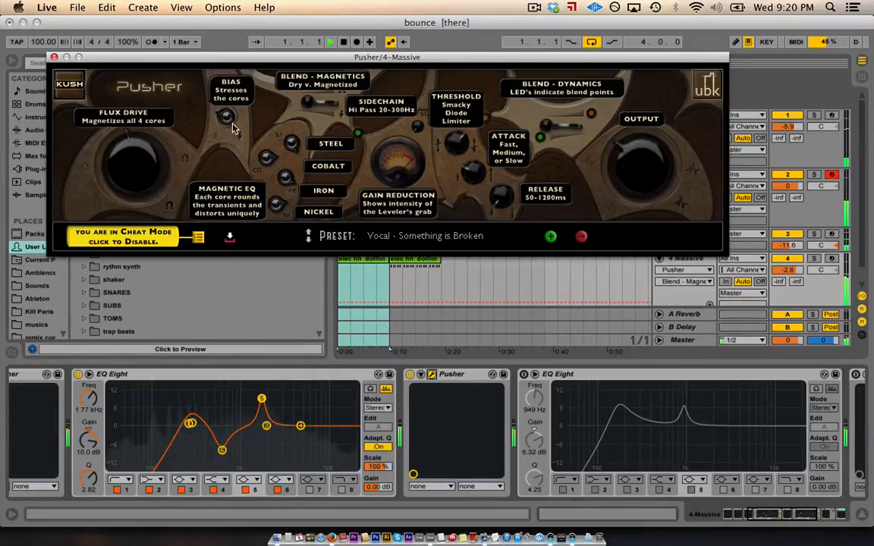
Vary Pusher's Bias, Flux Drive and Magnetics blend against the playing loop, ending with a low blend, and stop playback.
{"action": "left_click_drag", "start_coordinate": [228, 128], "coordinate": [229, 140]}
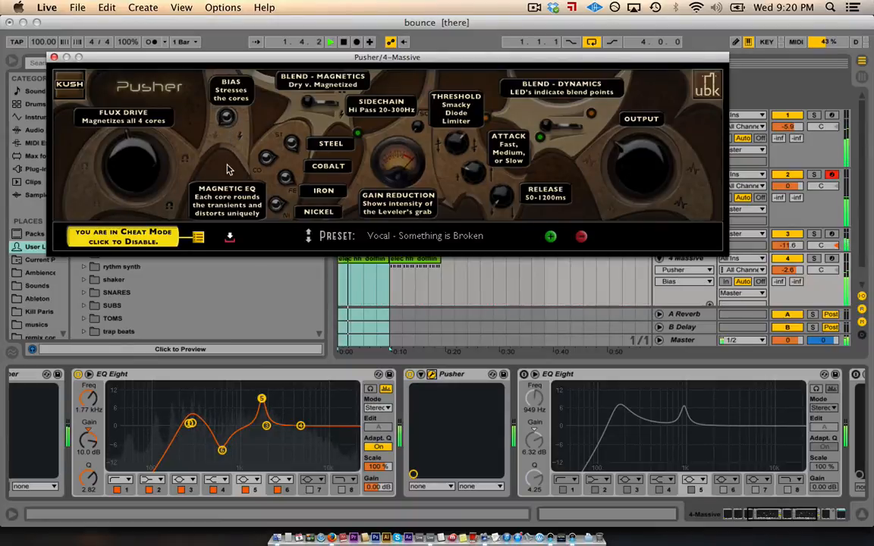
{"action": "left_click", "coordinate": [144, 141]}
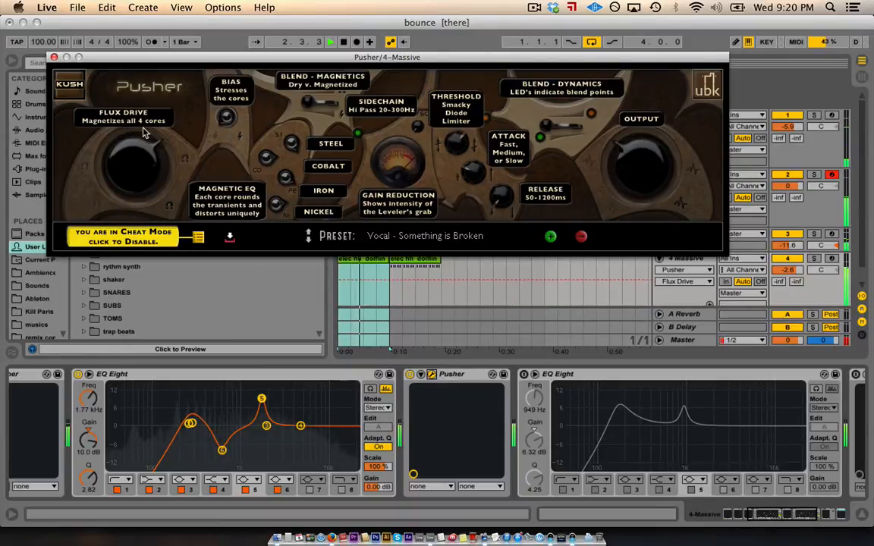
{"action": "left_click", "coordinate": [222, 114]}
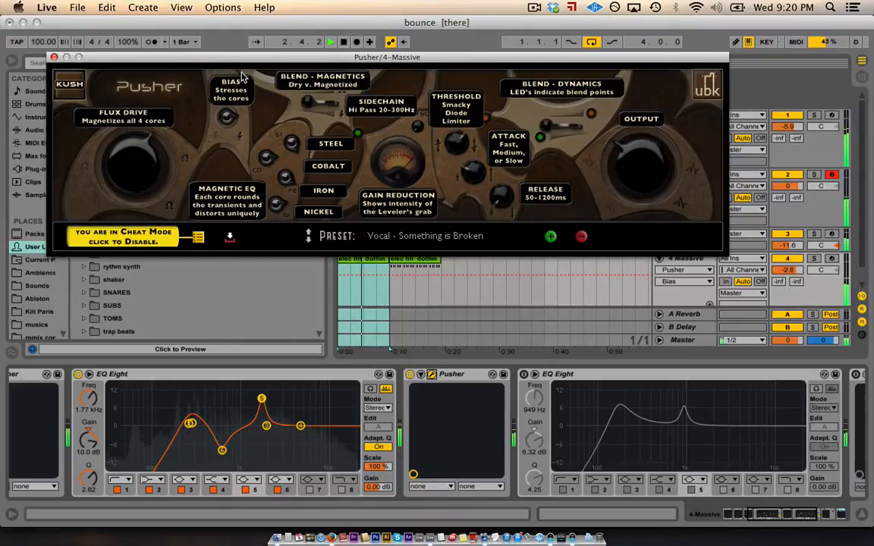
{"action": "mouse_move", "coordinate": [309, 104]}
{"action": "left_mouse_down"}
{"action": "mouse_move", "coordinate": [318, 105]}
{"action": "mouse_move", "coordinate": [310, 105]}
{"action": "left_mouse_up"}
{"action": "left_click", "coordinate": [227, 119]}
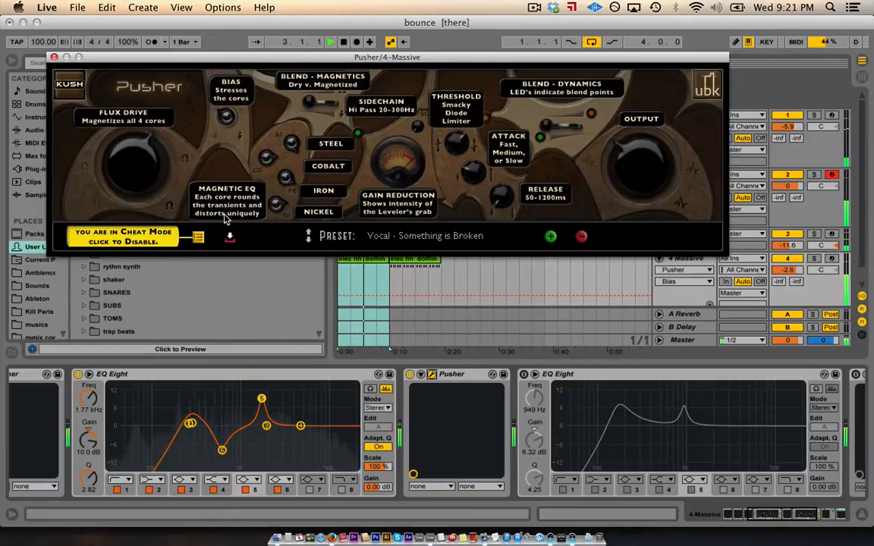
{"action": "mouse_move", "coordinate": [141, 187]}
{"action": "left_mouse_down"}
{"action": "mouse_move", "coordinate": [138, 229]}
{"action": "mouse_move", "coordinate": [141, 189]}
{"action": "left_mouse_up"}
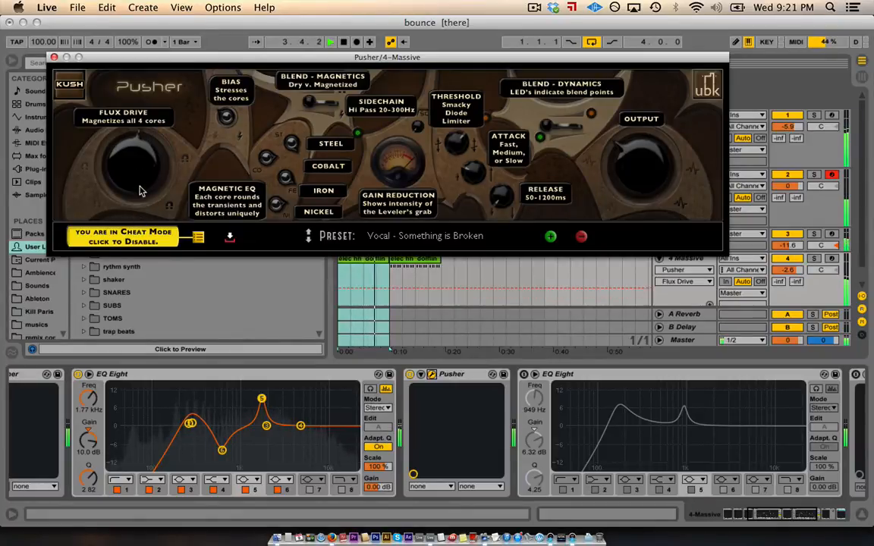
{"action": "left_click", "coordinate": [306, 106]}
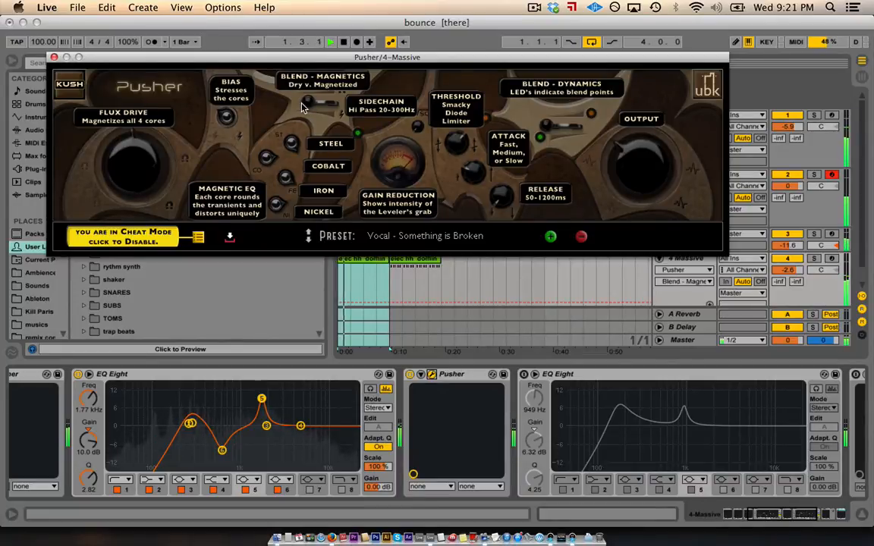
{"action": "key", "text": "space"}
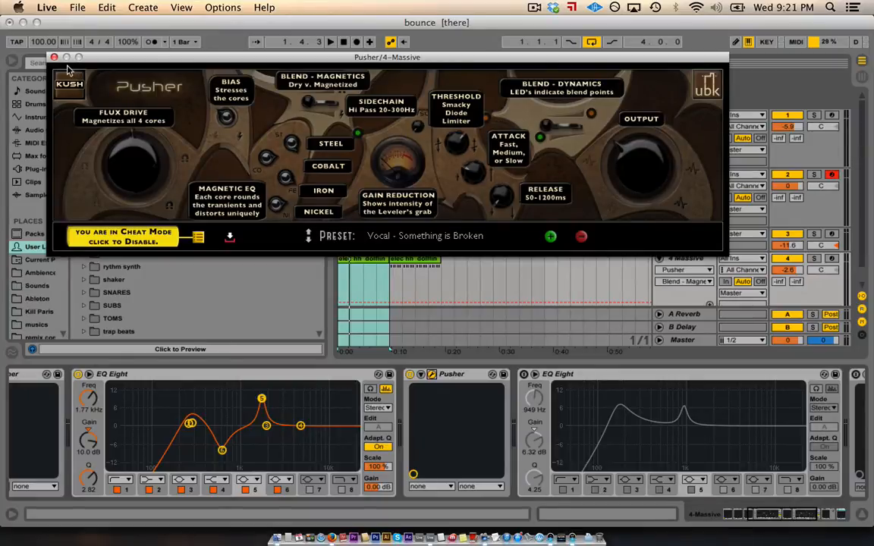
Compare the playing loop with the second Pusher bypassed and active, leaving it on.
{"action": "key", "text": "space"}
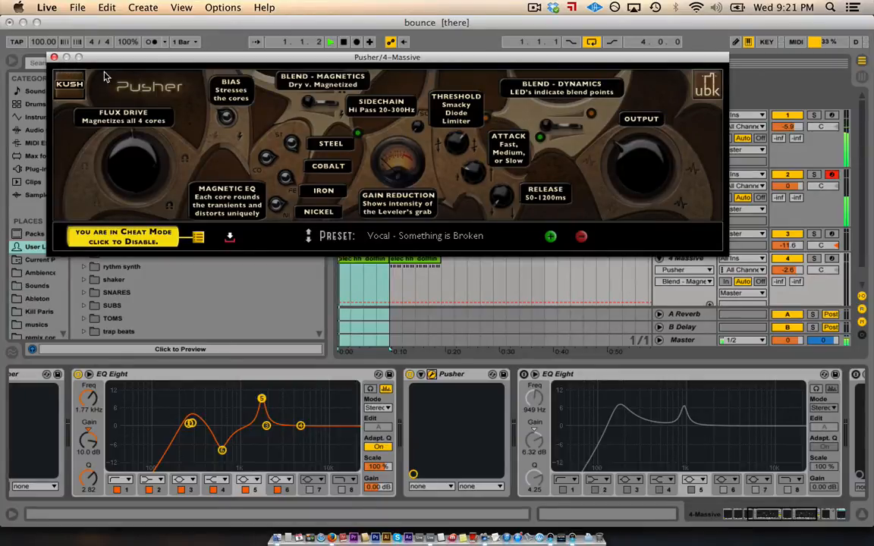
{"action": "left_click", "coordinate": [409, 374]}
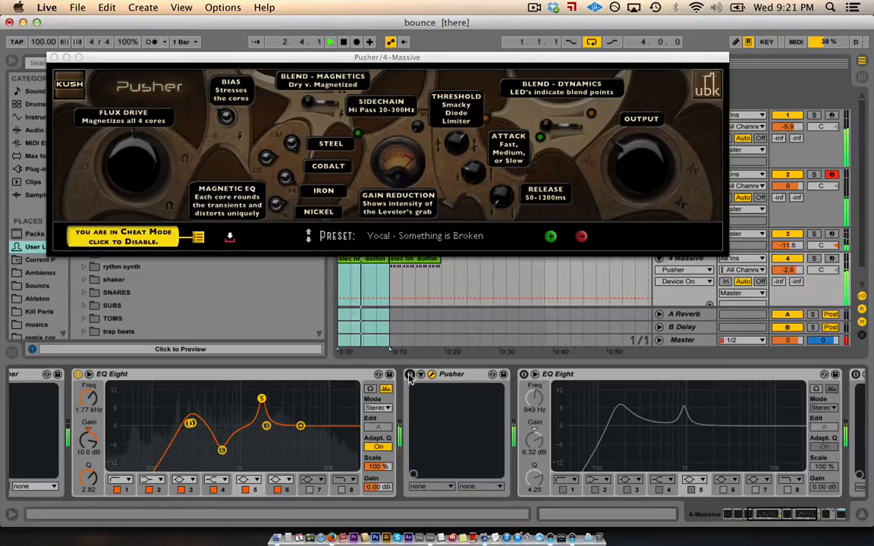
{"action": "left_click", "coordinate": [409, 375]}
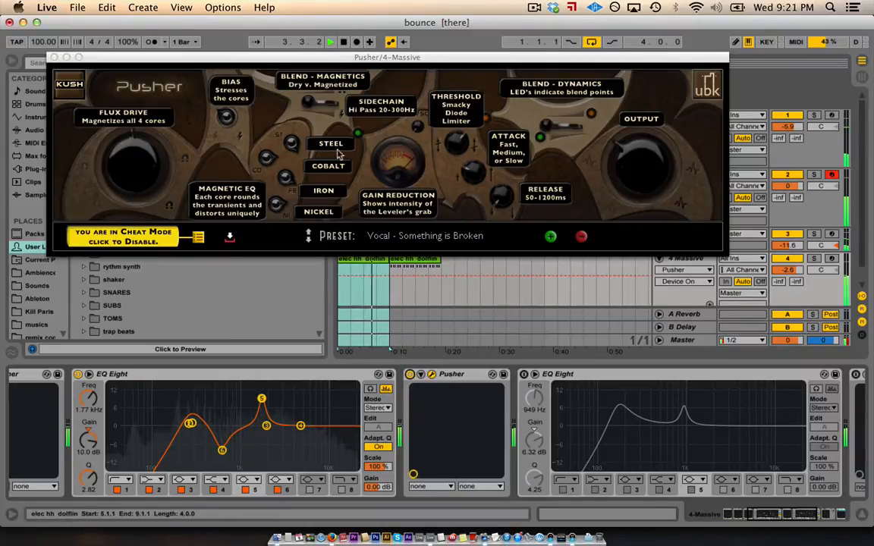
Try lower and higher Magnetics and Dynamics blends in Pusher during playback, leaving both fairly low.
{"action": "left_click", "coordinate": [304, 106]}
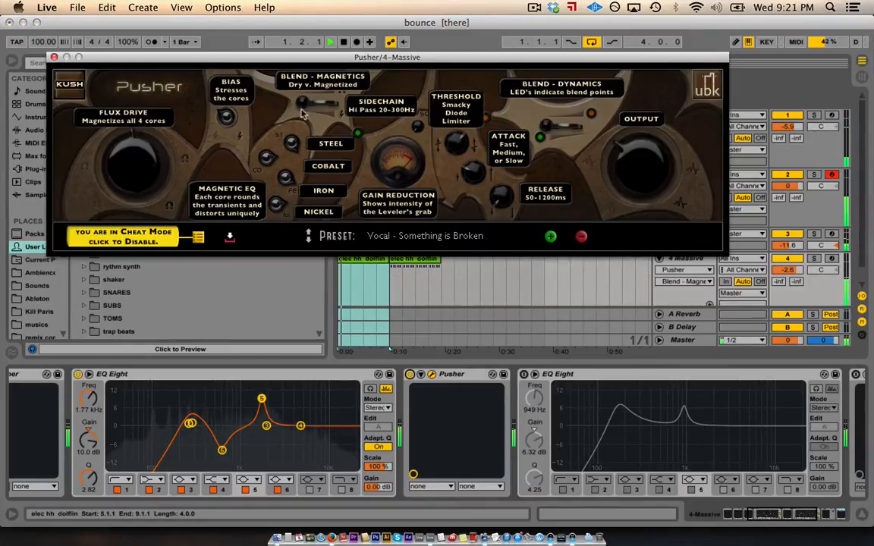
{"action": "left_click", "coordinate": [540, 132]}
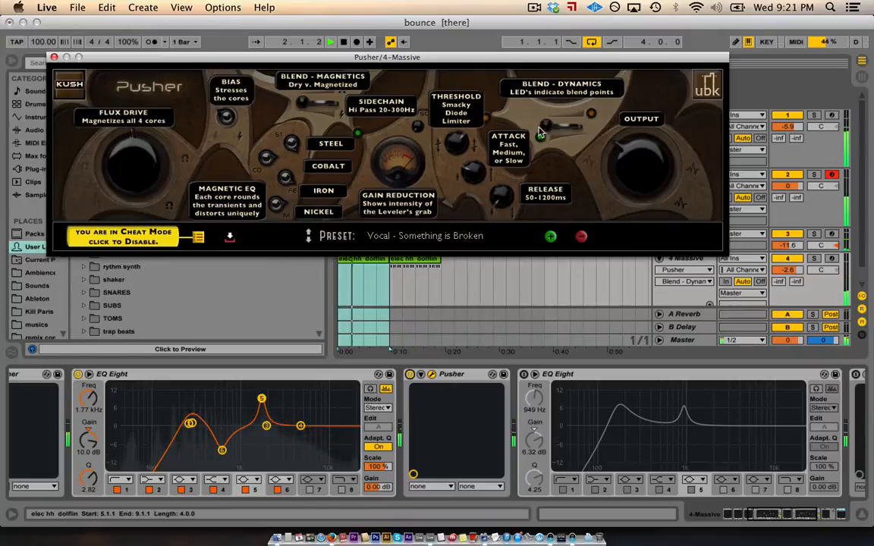
{"action": "left_click_drag", "start_coordinate": [539, 130], "coordinate": [574, 127]}
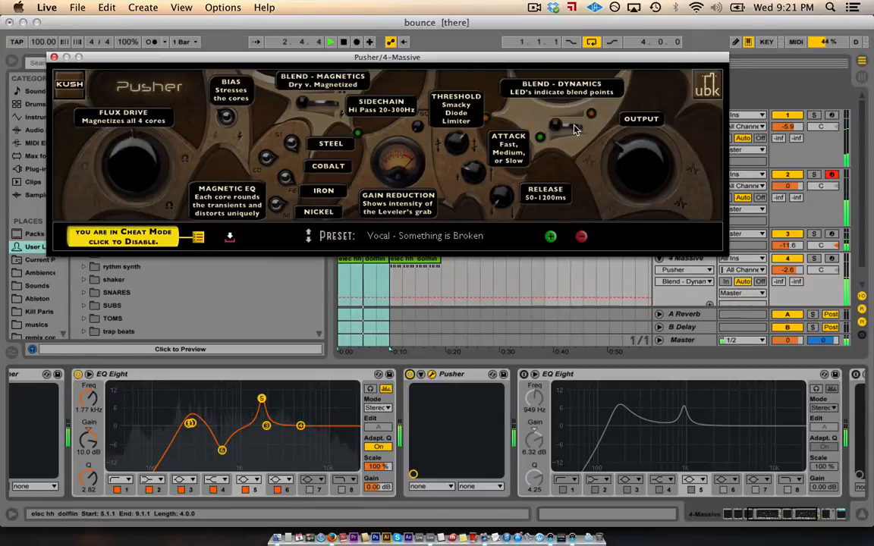
{"action": "left_click_drag", "start_coordinate": [305, 105], "coordinate": [318, 108]}
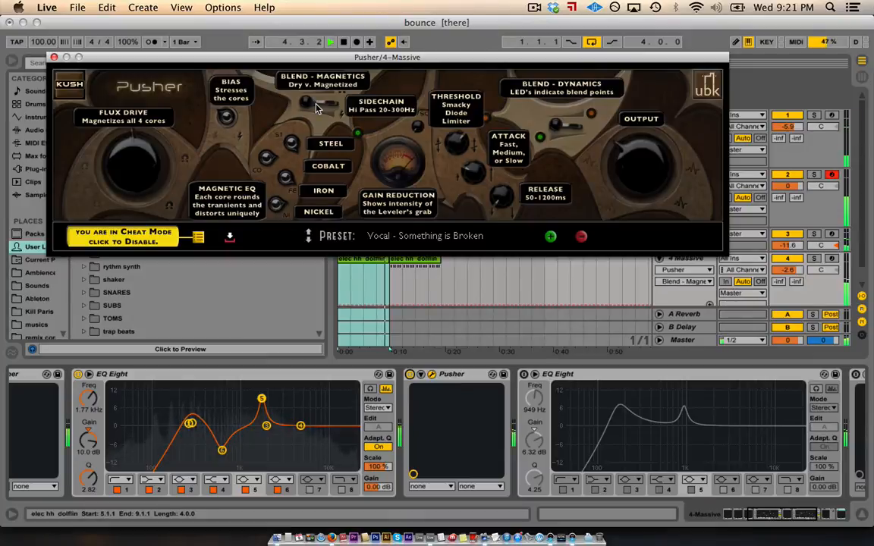
{"action": "left_click_drag", "start_coordinate": [316, 104], "coordinate": [320, 103]}
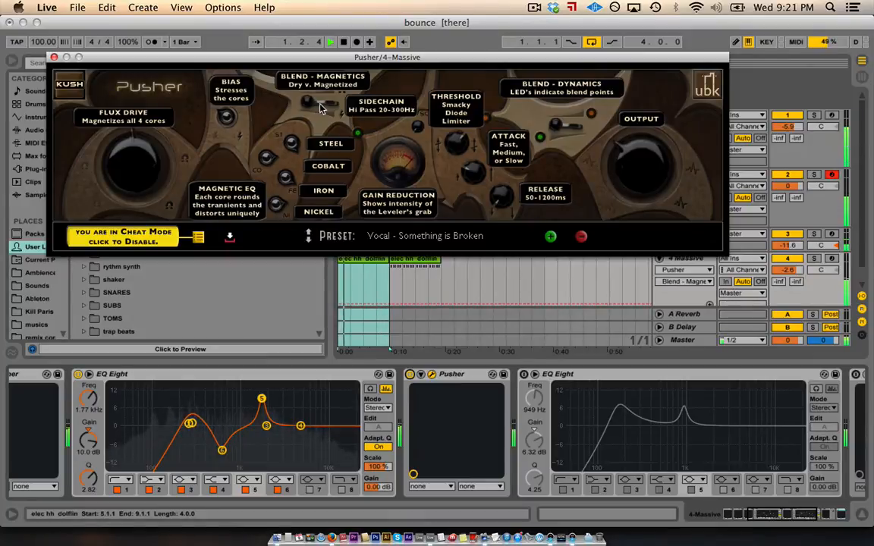
Try Pusher's Iron and Steel magnetic EQ controls, stop playback and close the plug-in window.
{"action": "left_click", "coordinate": [286, 179]}
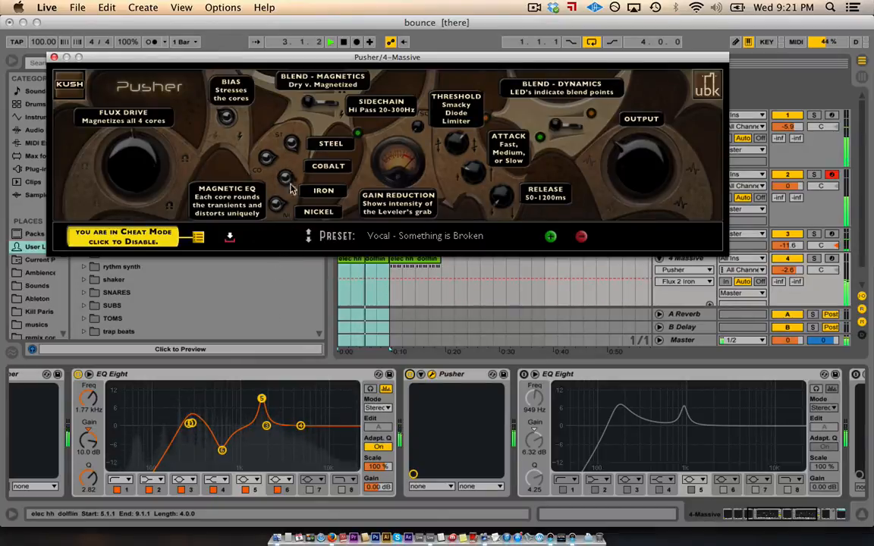
{"action": "left_click", "coordinate": [292, 145]}
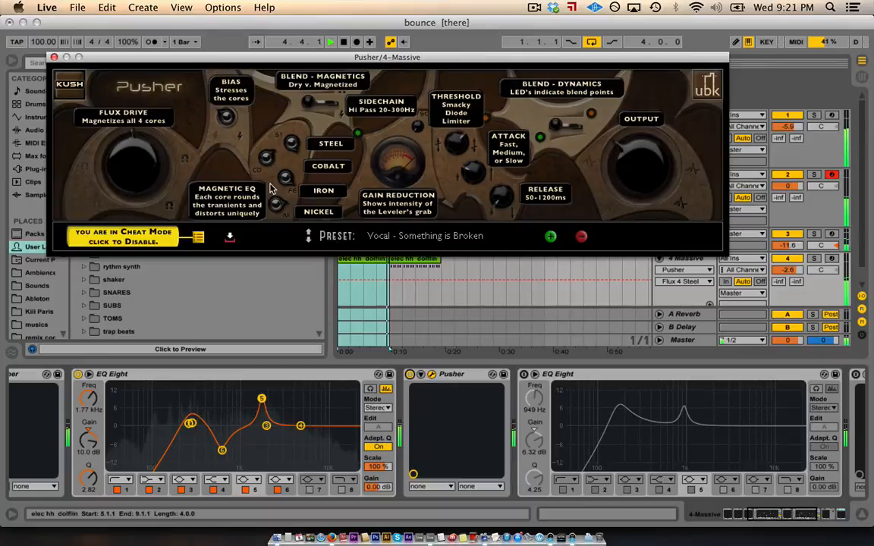
{"action": "key", "text": "space"}
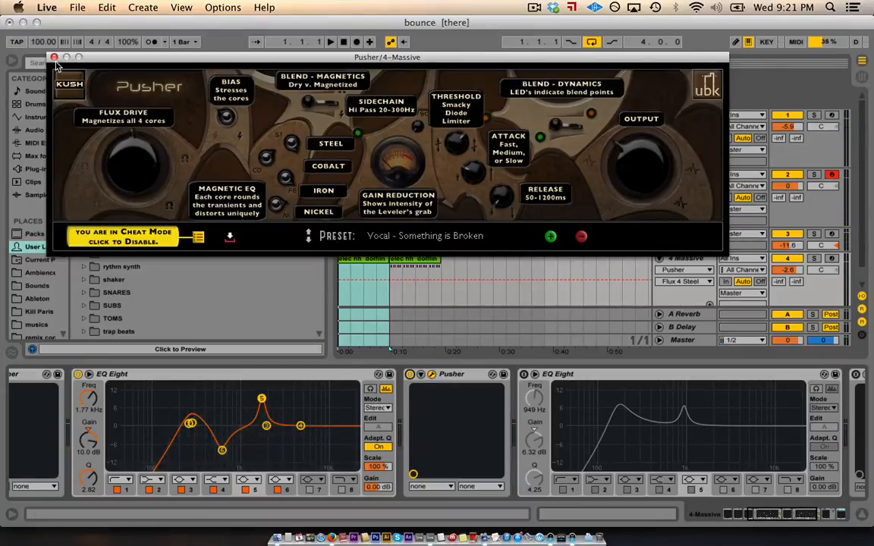
{"action": "left_click", "coordinate": [54, 58]}
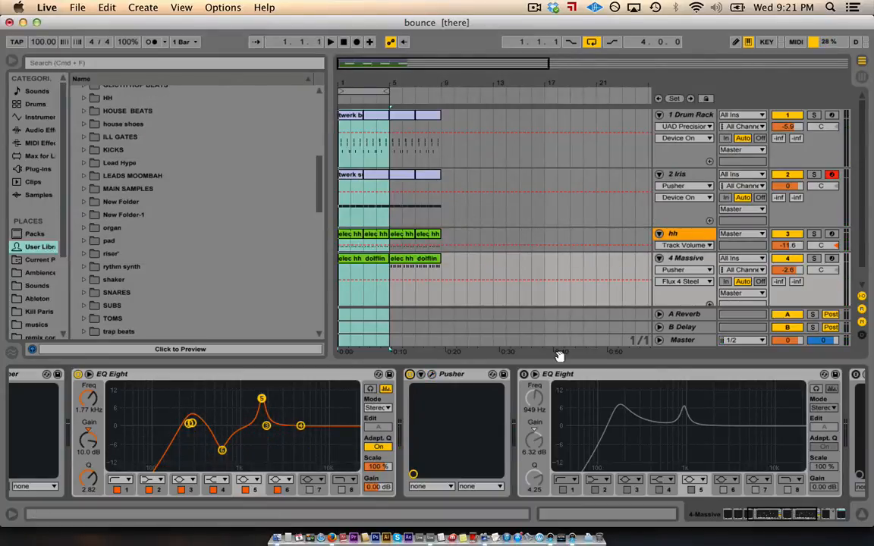
Play the loop briefly, reactivate the second EQ Eight on the 4 Massive track and listen to the loop with it.
{"action": "key", "text": "space"}
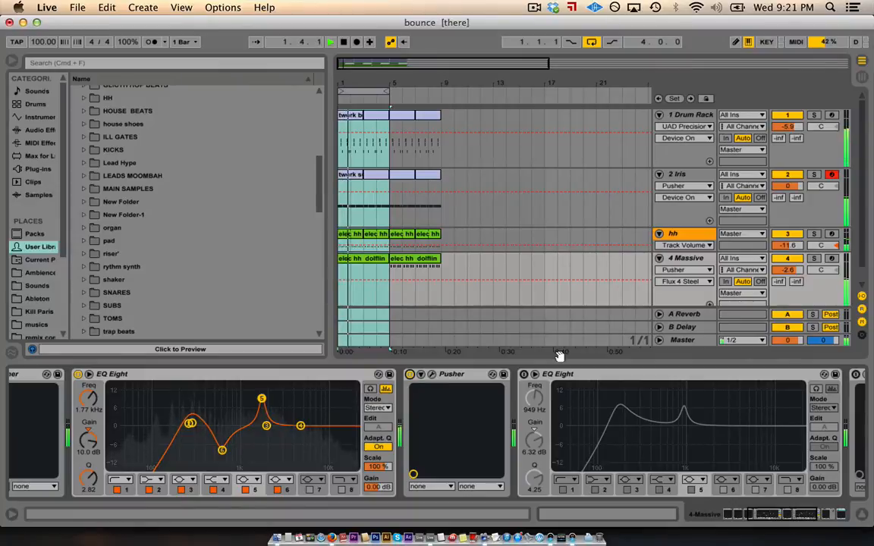
{"action": "key", "text": "space"}
{"action": "left_click", "coordinate": [571, 392]}
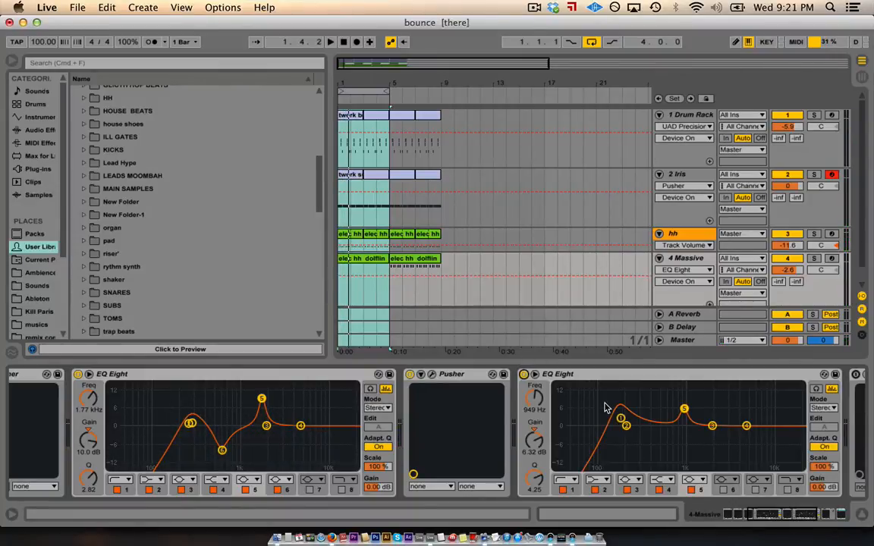
{"action": "scroll", "coordinate": [605, 408], "scroll_direction": "right", "scroll_amount": 2}
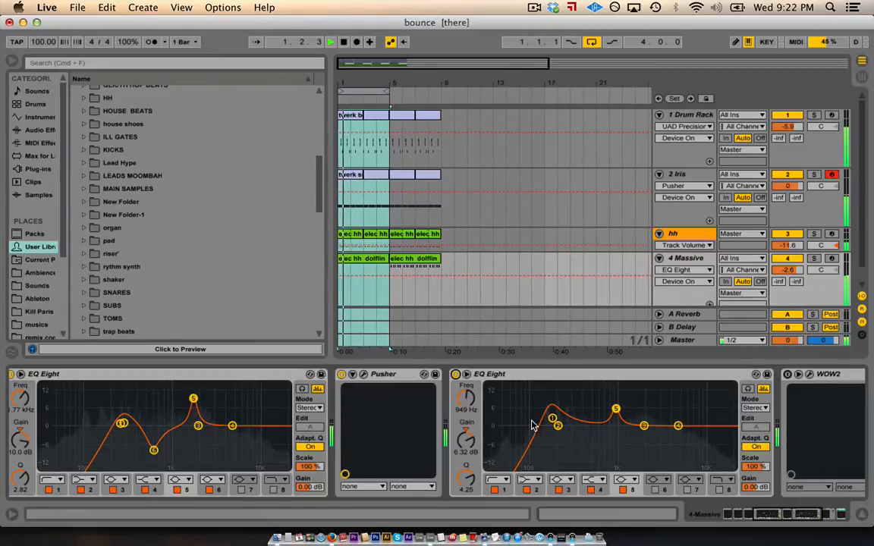
{"action": "scroll", "coordinate": [533, 426], "scroll_direction": "right", "scroll_amount": 1}
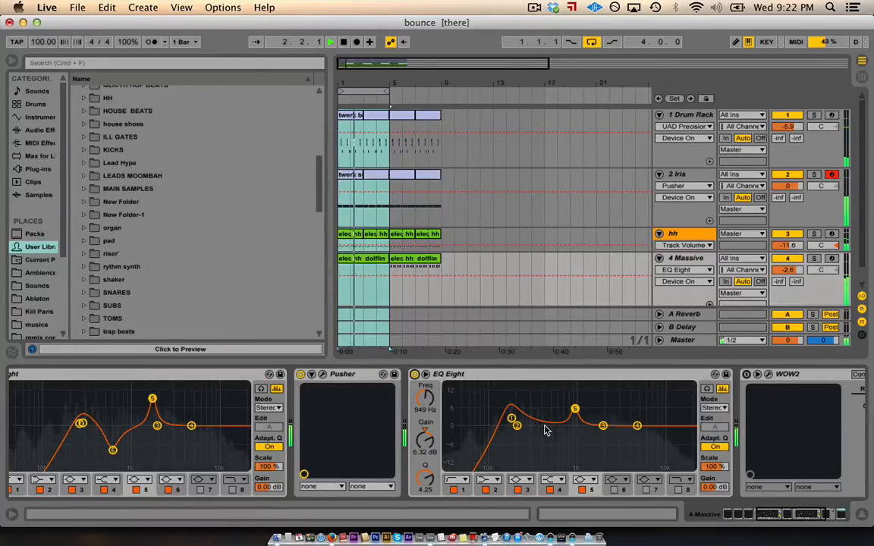
{"action": "key", "text": "space"}
Reactivate WOW2 on the 4 Massive track, open its plug-in window and raise its Dry/Wet mix during playback.
{"action": "scroll", "coordinate": [565, 421], "scroll_direction": "right", "scroll_amount": 5}
{"action": "left_click", "coordinate": [514, 374]}
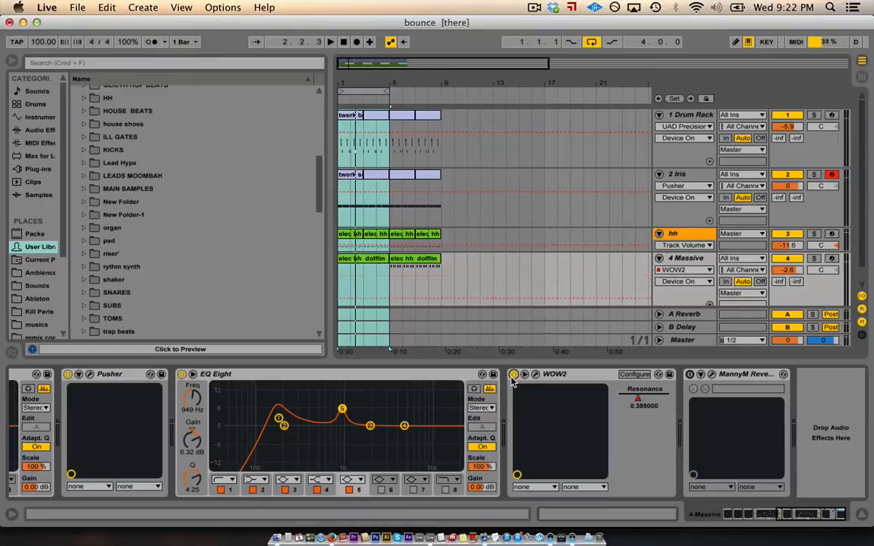
{"action": "key", "text": "space"}
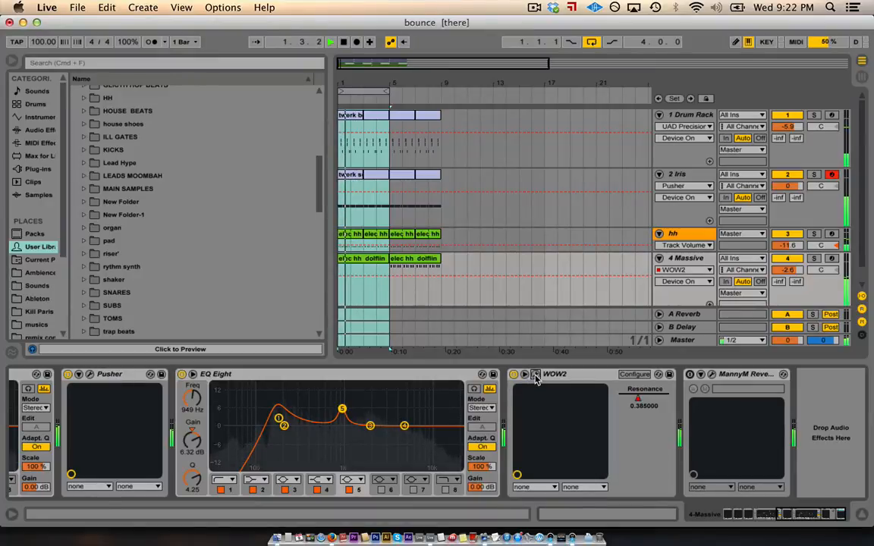
{"action": "left_click", "coordinate": [536, 374]}
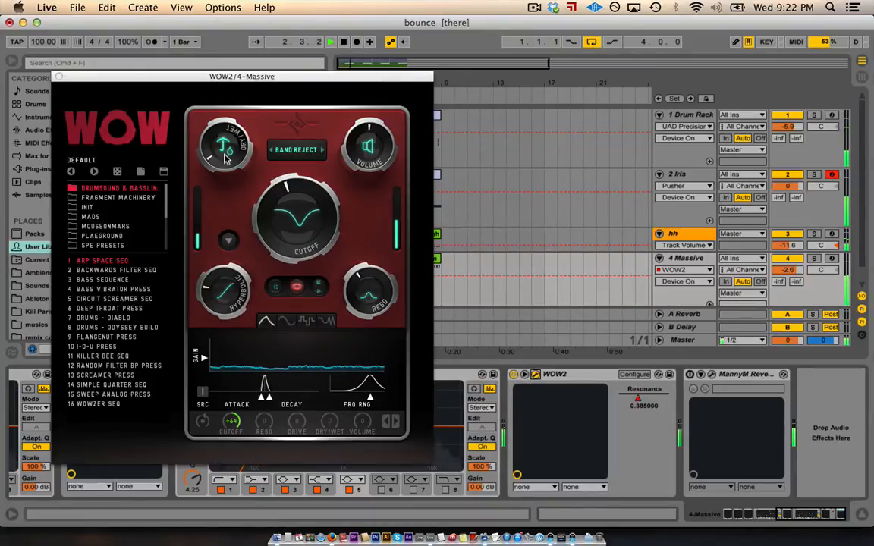
{"action": "left_click_drag", "start_coordinate": [225, 148], "coordinate": [229, 129]}
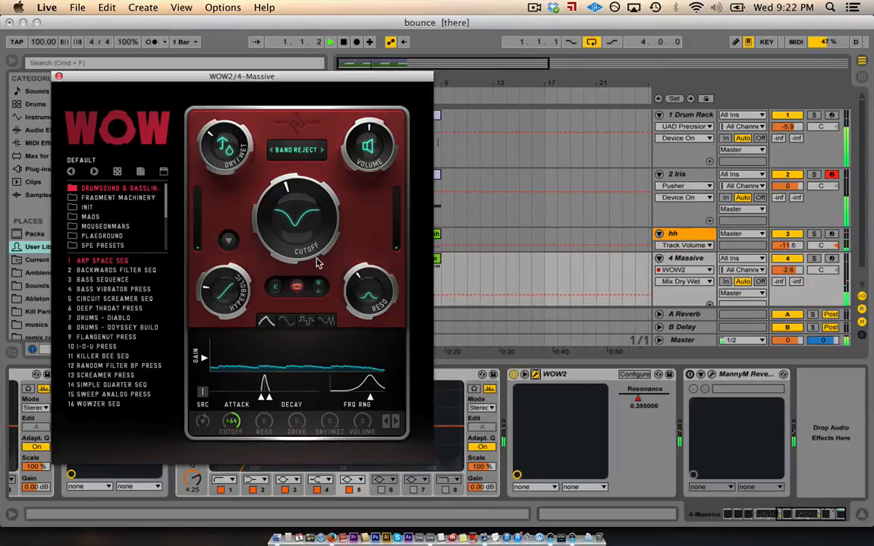
Raise WOW2's Resonance to 0.635, stop playback and close its plug-in window.
{"action": "left_click_drag", "start_coordinate": [355, 279], "coordinate": [383, 244]}
{"action": "left_click_drag", "start_coordinate": [552, 328], "coordinate": [365, 258]}
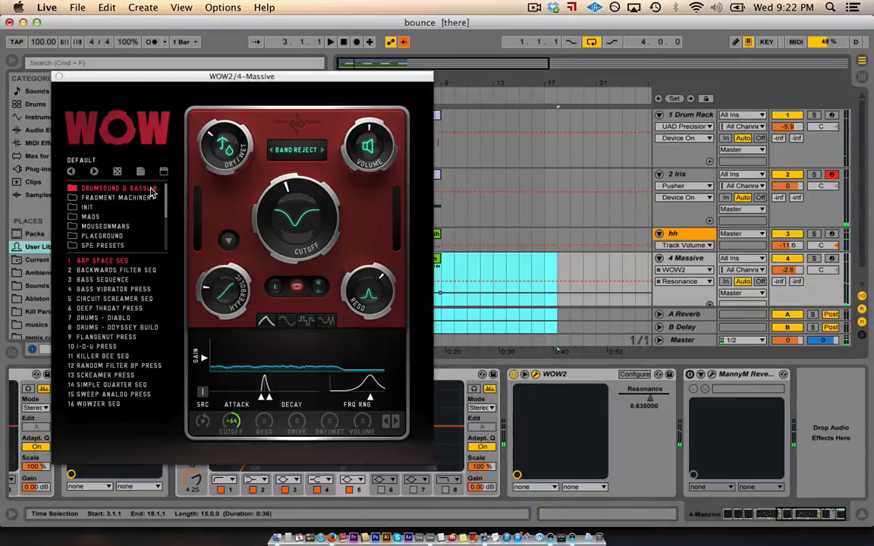
{"action": "left_click", "coordinate": [58, 77]}
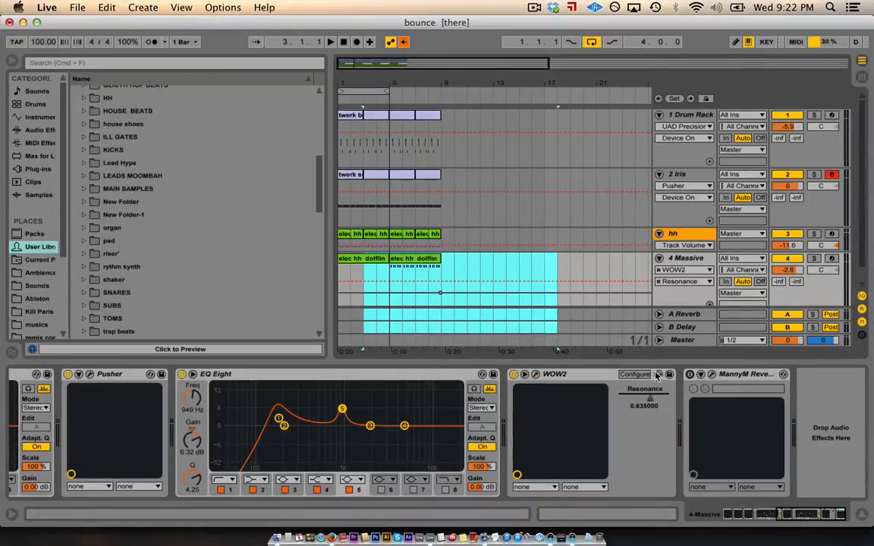
Reactivate the MannyM Reverb at the end of the 4 Massive track's effects chain.
{"action": "left_click", "coordinate": [690, 376]}
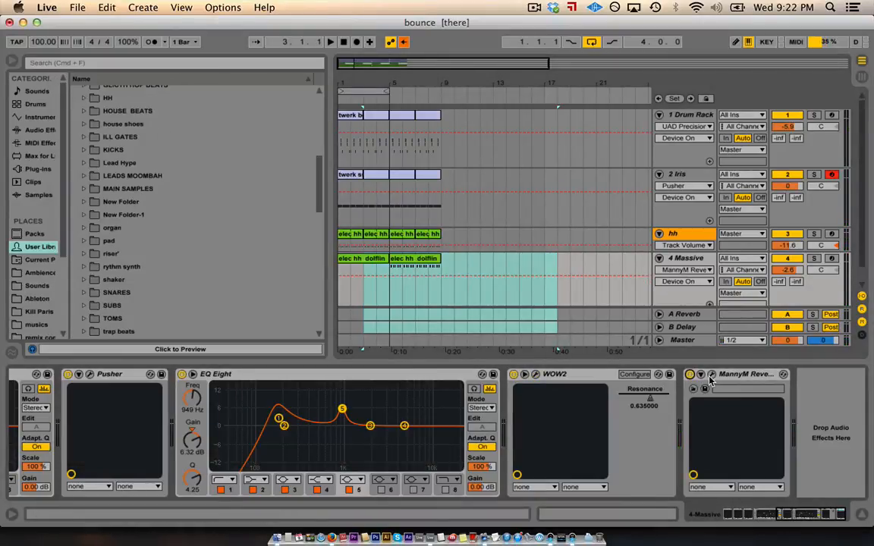
Open the MannyM Reverb window, close it during playback and raise the 4 Massive track's volume to 1.0.
{"action": "left_click", "coordinate": [710, 374]}
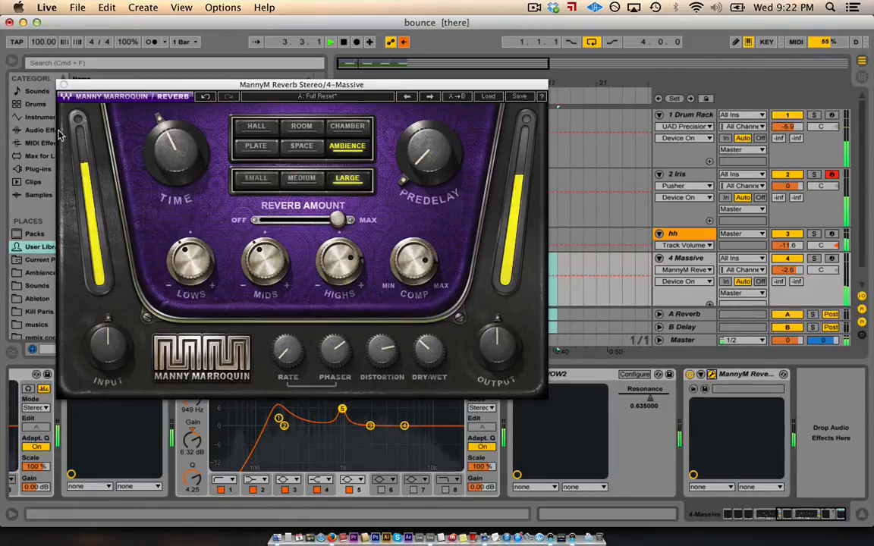
{"action": "left_click", "coordinate": [64, 85]}
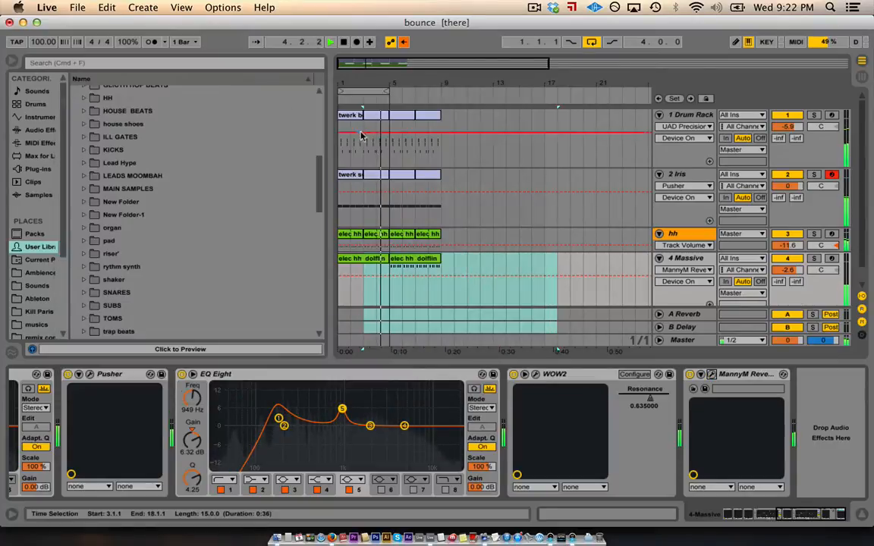
{"action": "left_click_drag", "start_coordinate": [787, 269], "coordinate": [787, 263]}
Lower the MannyM Reverb's Dry/Wet mix during playback, close its plug-in window and stop the loop.
{"action": "left_click", "coordinate": [711, 374]}
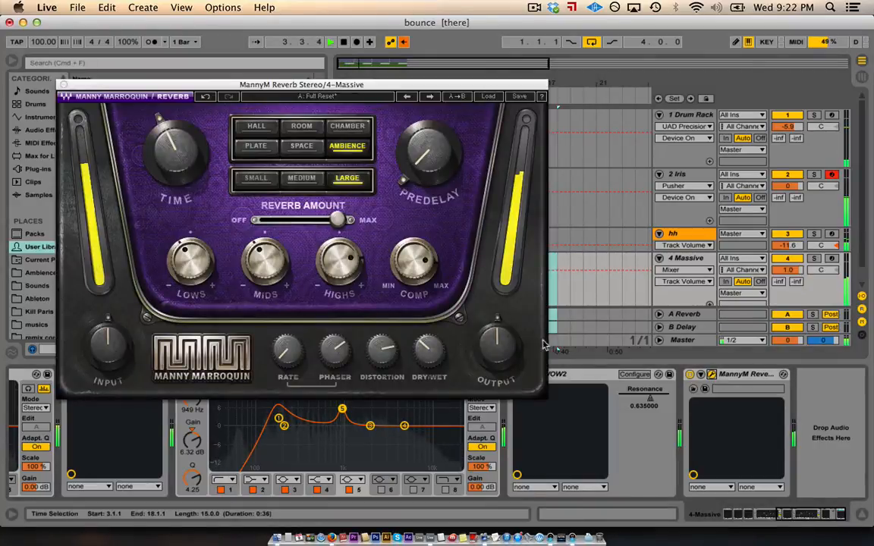
{"action": "left_click_drag", "start_coordinate": [429, 350], "coordinate": [428, 365]}
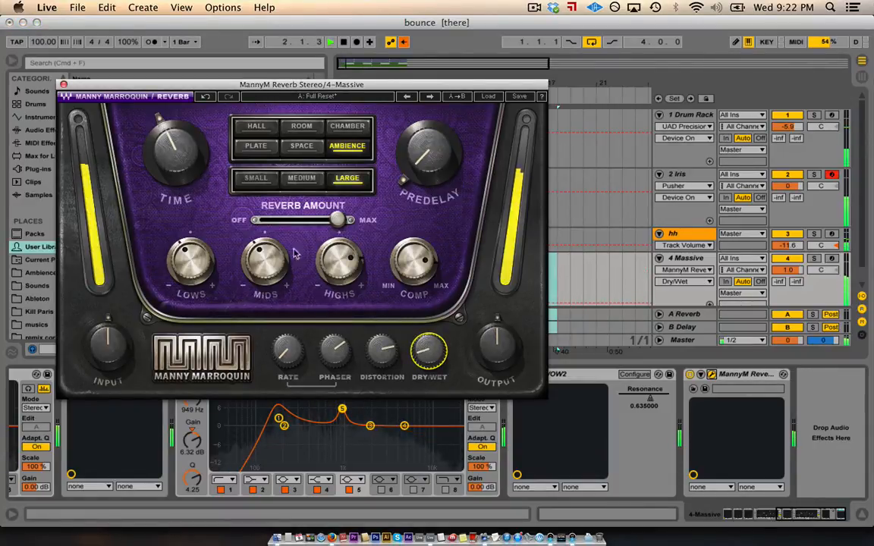
{"action": "left_click", "coordinate": [64, 84]}
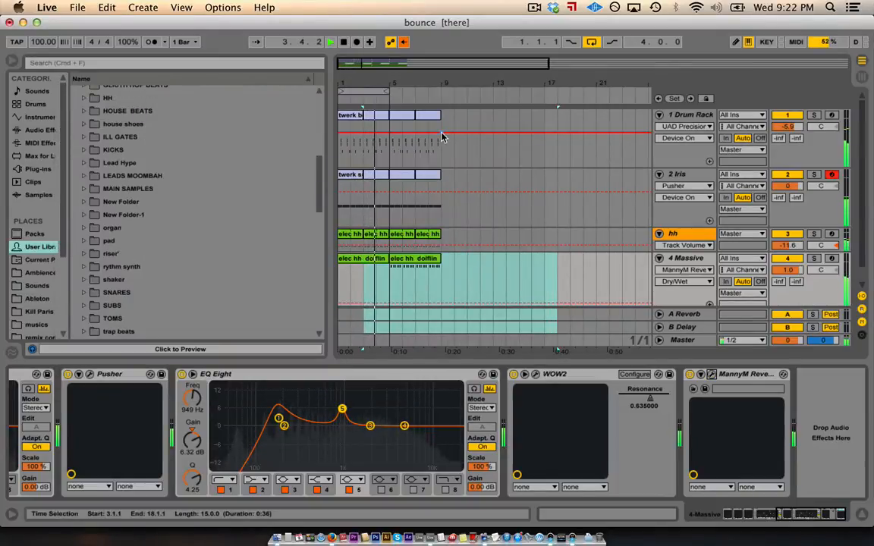
{"action": "key", "text": "space"}
Search the plug-ins for "ubk" and add the Kush UBK-1 VST to the Master track.
{"action": "left_click", "coordinate": [673, 341]}
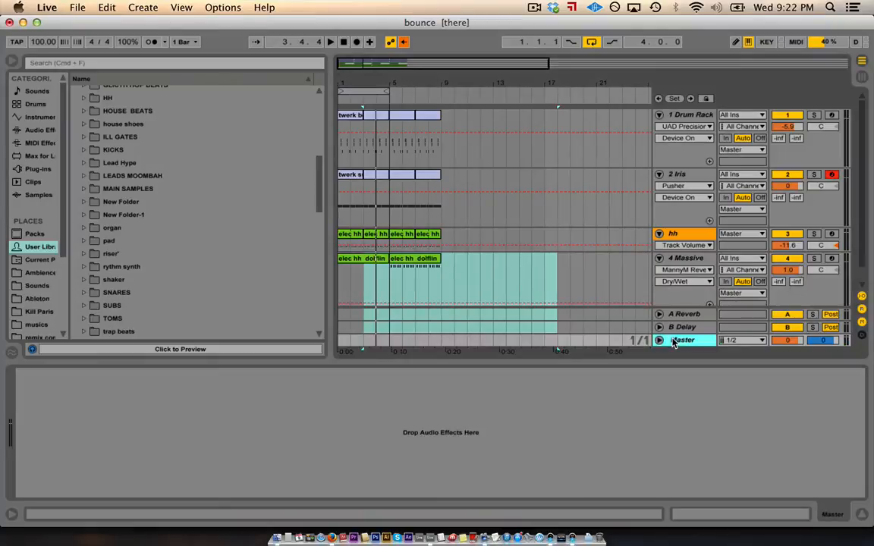
{"action": "left_click", "coordinate": [162, 63]}
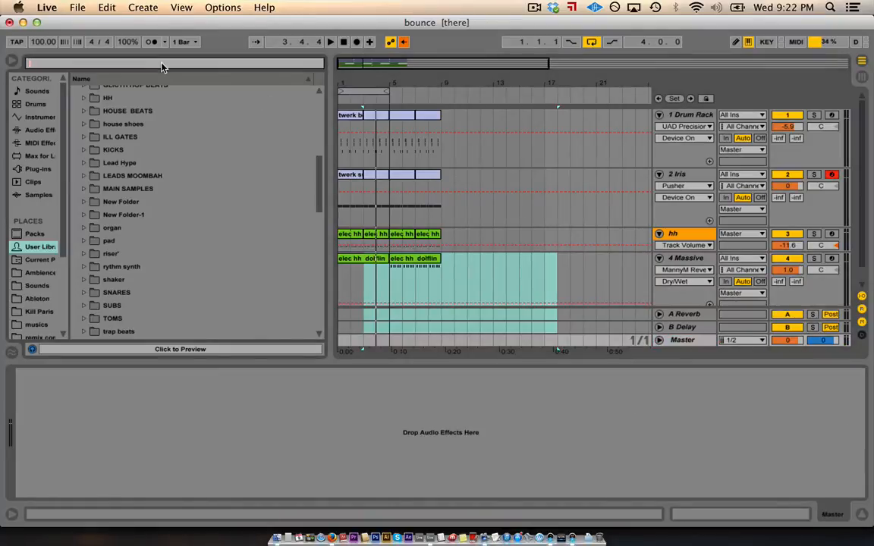
{"action": "type", "text": "ubk"}
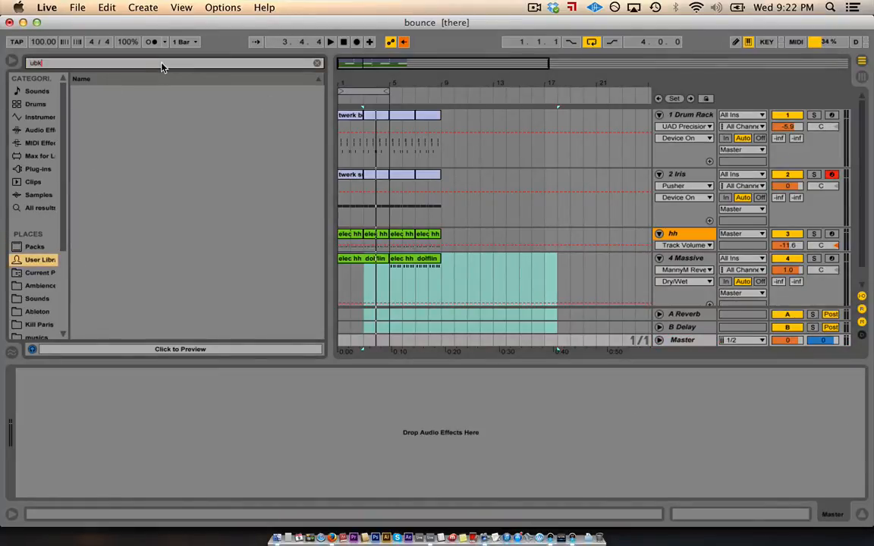
{"action": "left_click", "coordinate": [37, 168]}
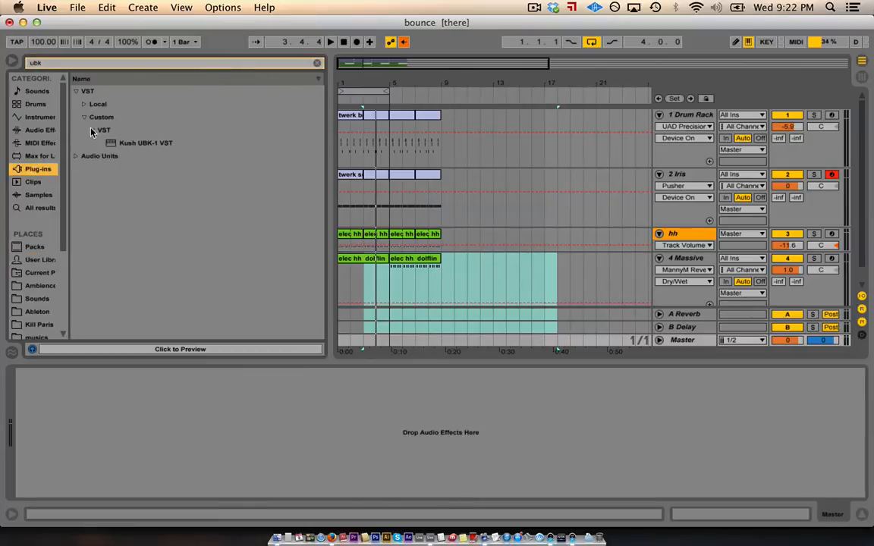
{"action": "left_click_drag", "start_coordinate": [110, 145], "coordinate": [114, 387]}
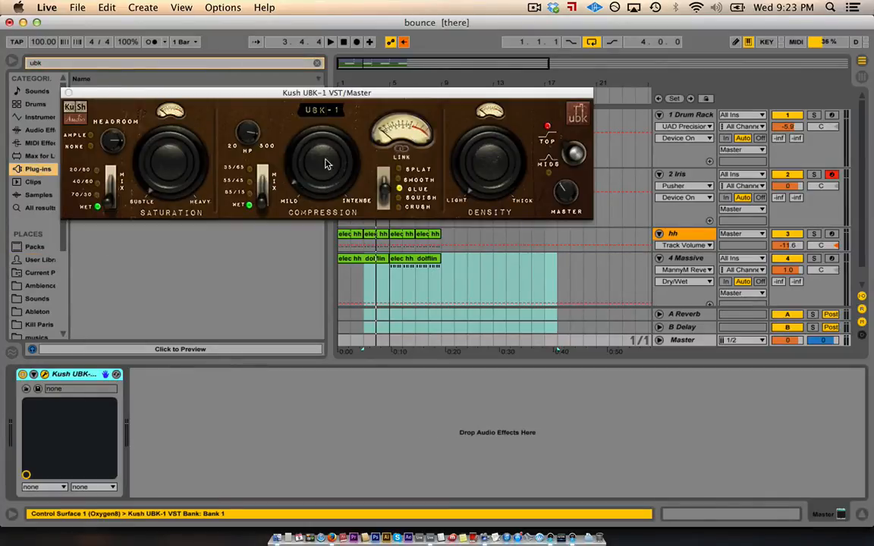
During playback, raise UBK-1's Saturation, Compression and Density, move both Mix switches away from fully wet and close its window.
{"action": "key", "text": "space"}
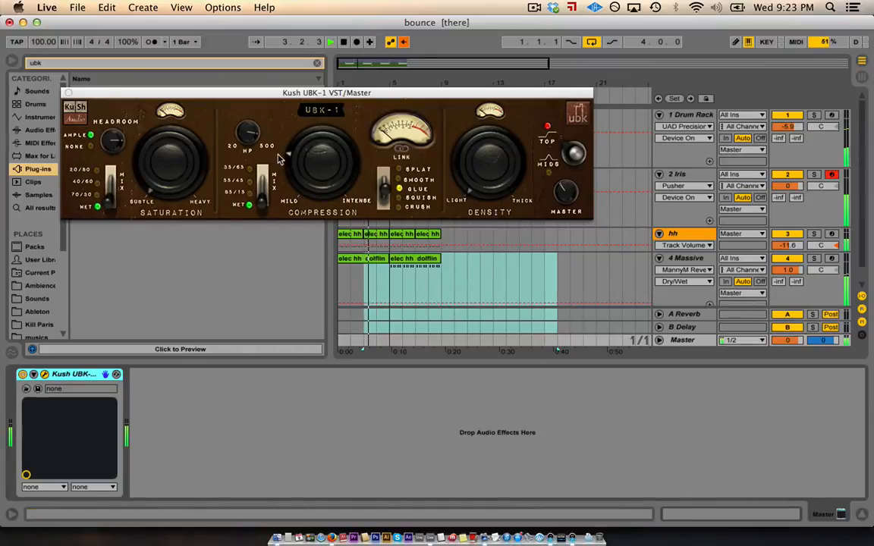
{"action": "left_click_drag", "start_coordinate": [279, 158], "coordinate": [297, 151]}
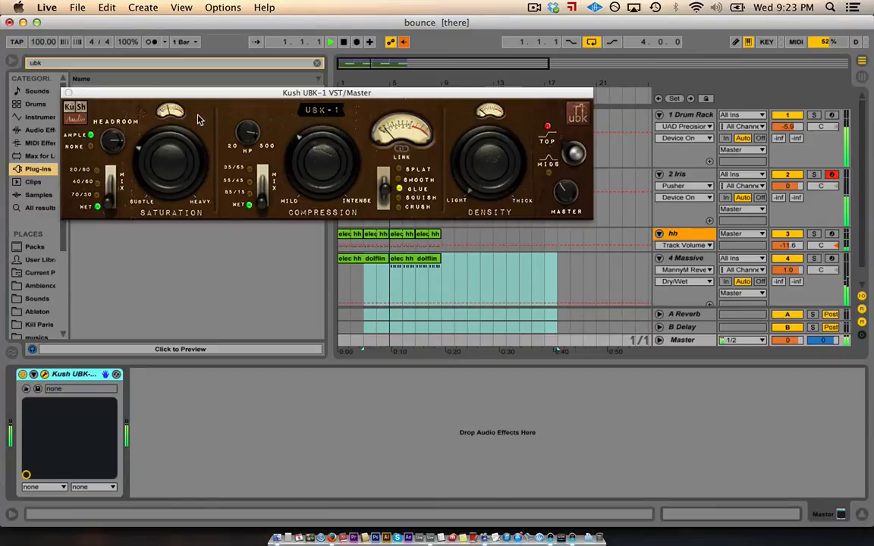
{"action": "left_click_drag", "start_coordinate": [261, 195], "coordinate": [260, 182]}
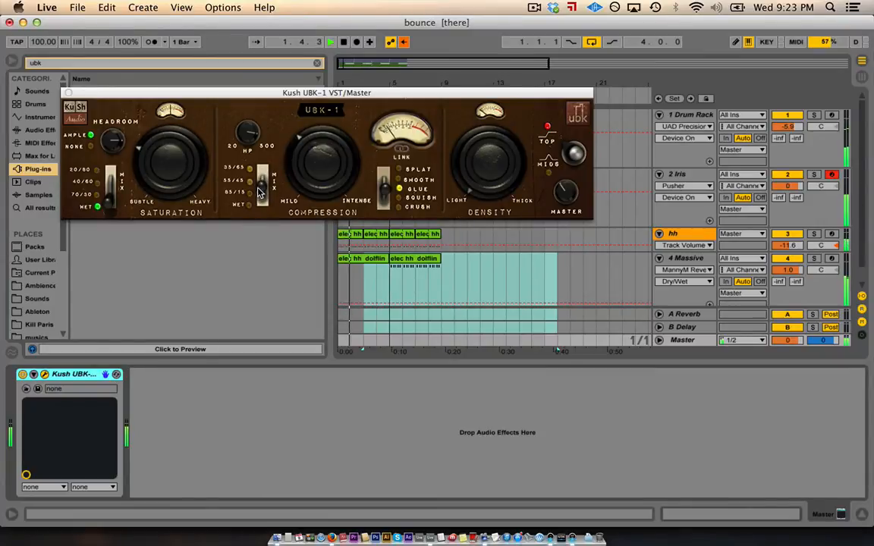
{"action": "left_click_drag", "start_coordinate": [110, 196], "coordinate": [113, 192]}
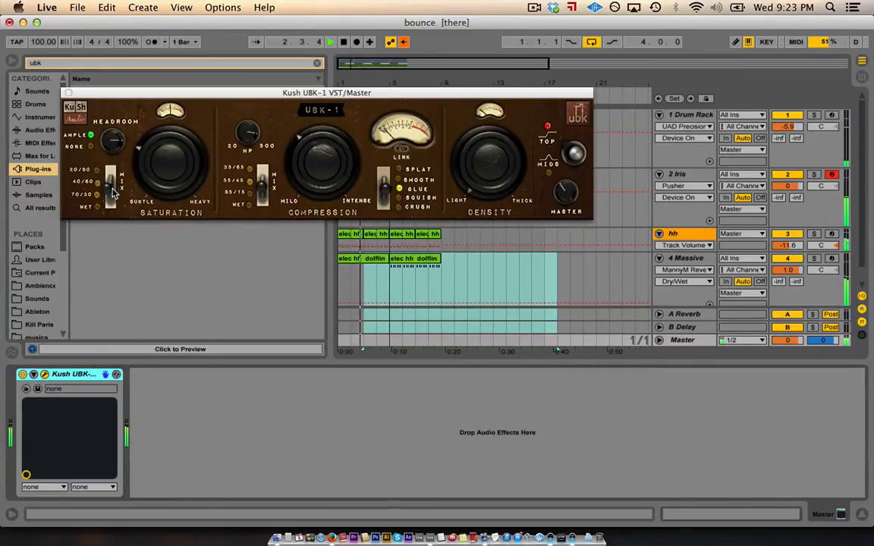
{"action": "left_click_drag", "start_coordinate": [491, 159], "coordinate": [491, 103]}
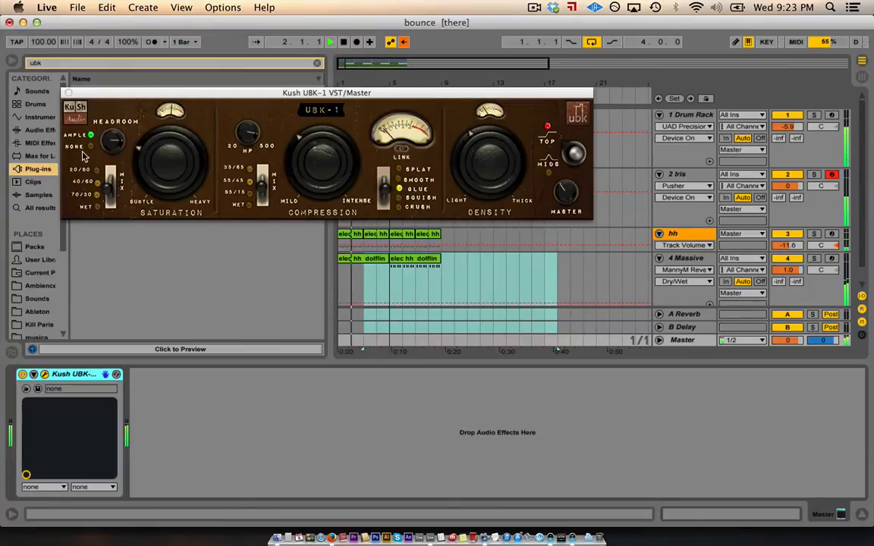
{"action": "left_click", "coordinate": [68, 91]}
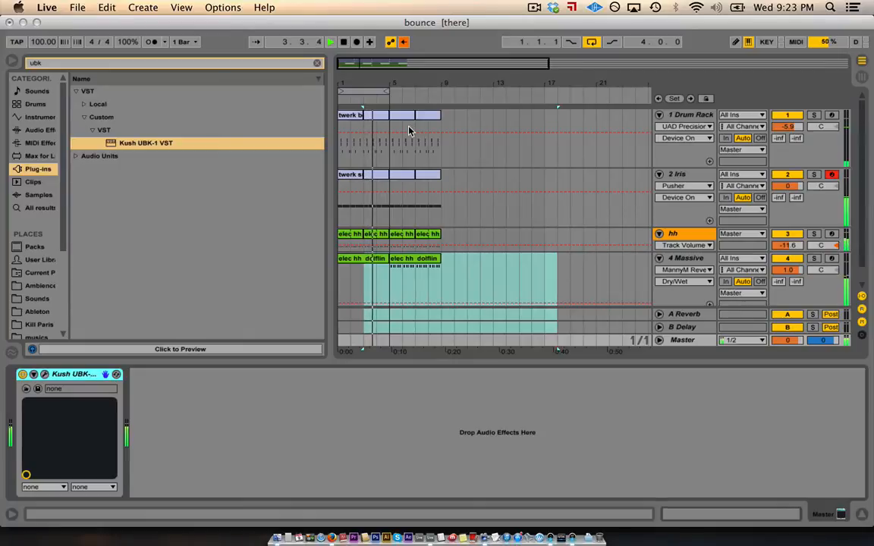
Review the 4 Massive track's full device chain, from the Massive synth through to the MannyM Reverb.
{"action": "left_click", "coordinate": [679, 259]}
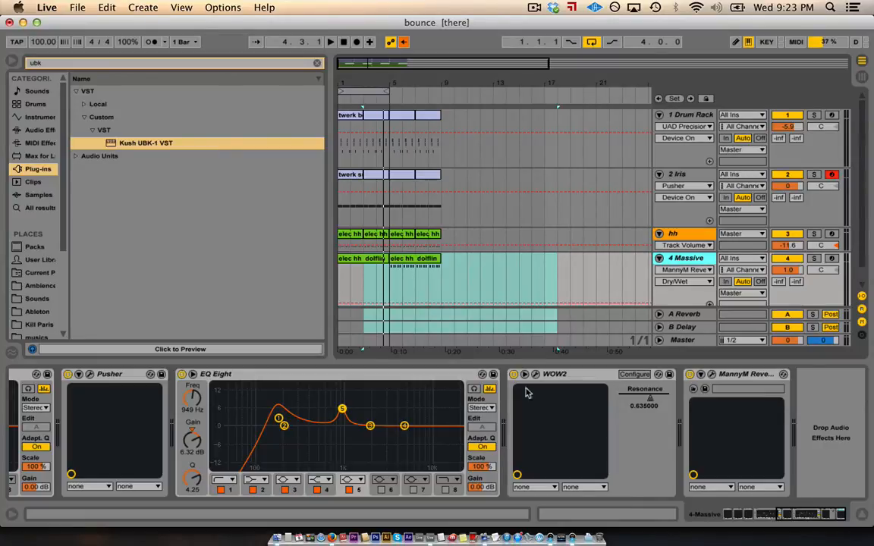
{"action": "scroll", "coordinate": [349, 461], "scroll_direction": "left", "scroll_amount": 10}
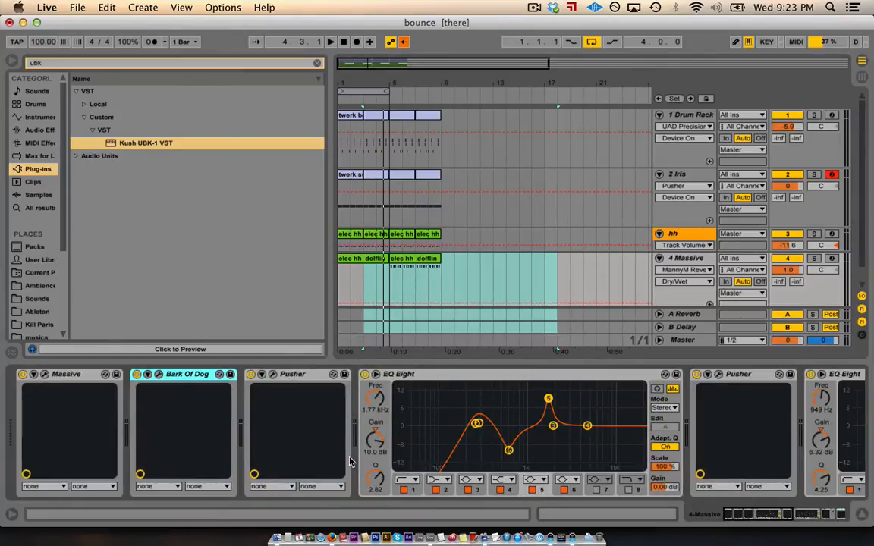
{"action": "scroll", "coordinate": [364, 451], "scroll_direction": "right", "scroll_amount": 6}
{"action": "scroll", "coordinate": [366, 450], "scroll_direction": "right", "scroll_amount": 3}
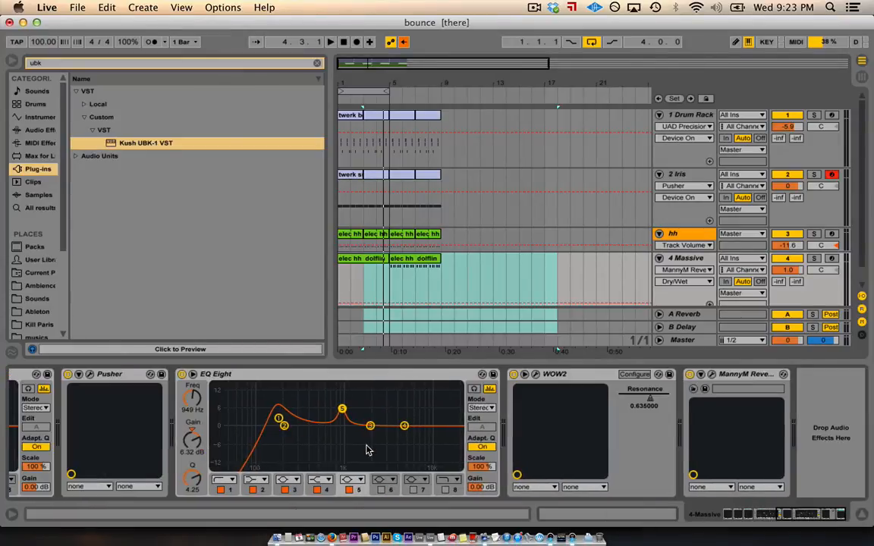
{"action": "left_click", "coordinate": [683, 260]}
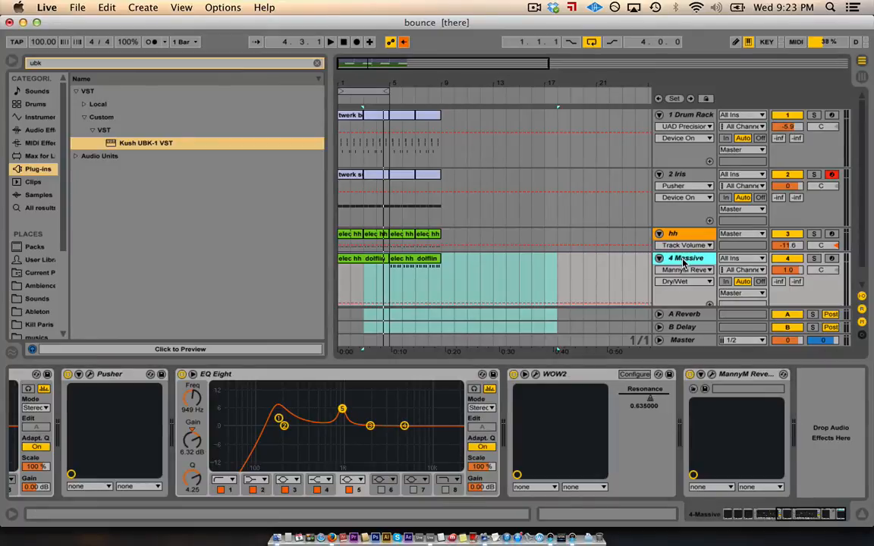
Place a 0.15 breakpoint on the 4 Massive track's reverb Dry/Wet automation line, shortly before bar 7.
{"action": "left_click_drag", "start_coordinate": [375, 80], "coordinate": [375, 38]}
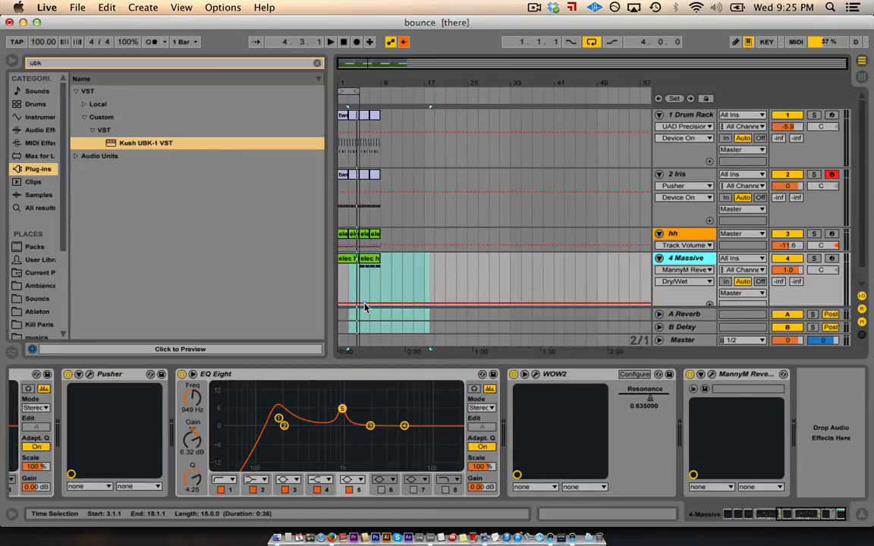
{"action": "left_click", "coordinate": [364, 304]}
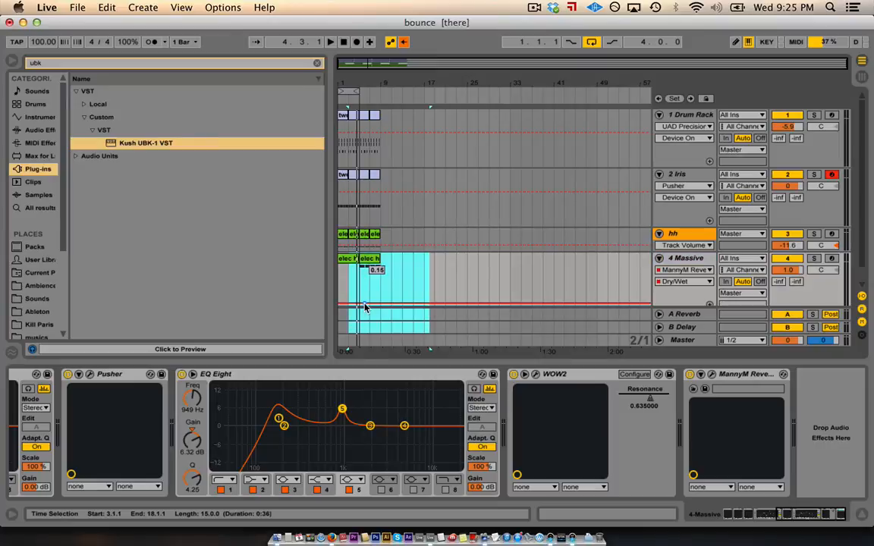
Clear the browser's plug-in search and collapse the WaveShell-VST 9.2 folder and its parent VST folder.
{"action": "left_click", "coordinate": [72, 64]}
{"action": "key", "text": "BackSpace"}
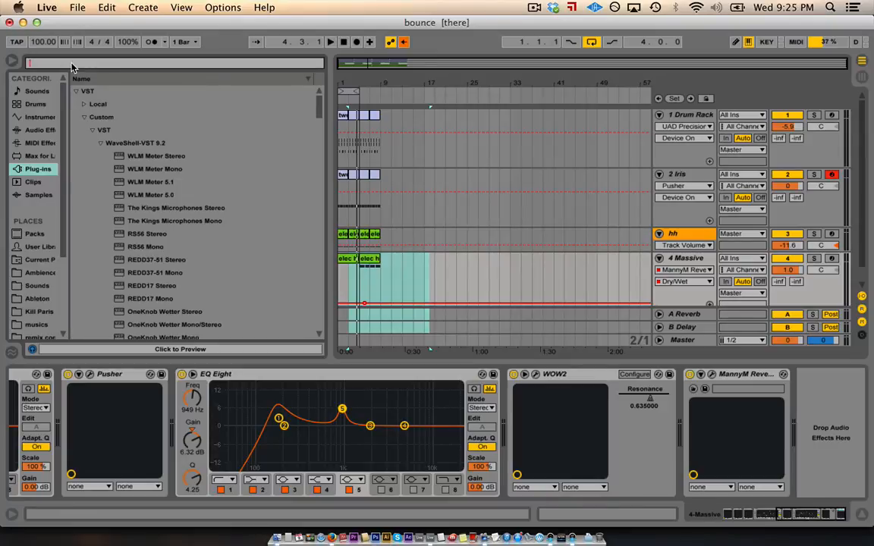
{"action": "left_click", "coordinate": [101, 143]}
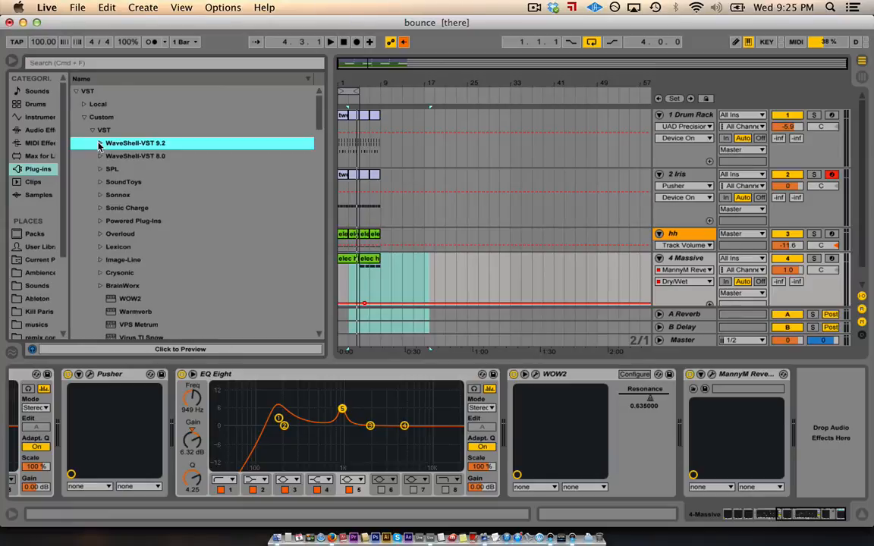
{"action": "left_click", "coordinate": [93, 131]}
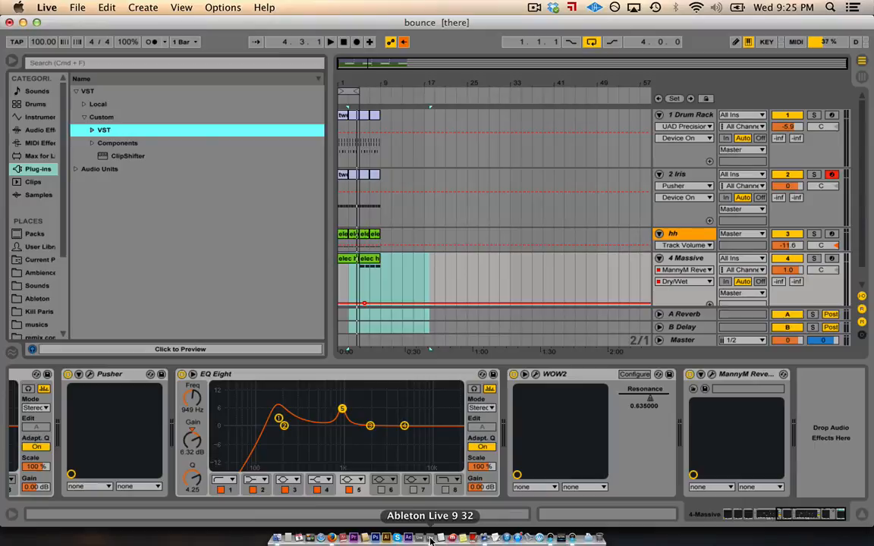
Switch to ScreenFlow and stop the screen recording.
{"action": "left_click", "coordinate": [486, 538]}
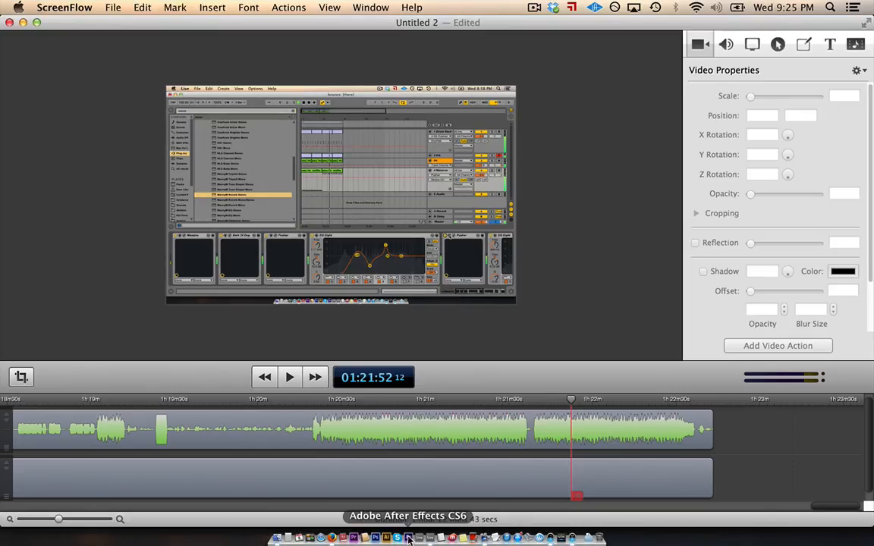
{"action": "left_click", "coordinate": [534, 7]}
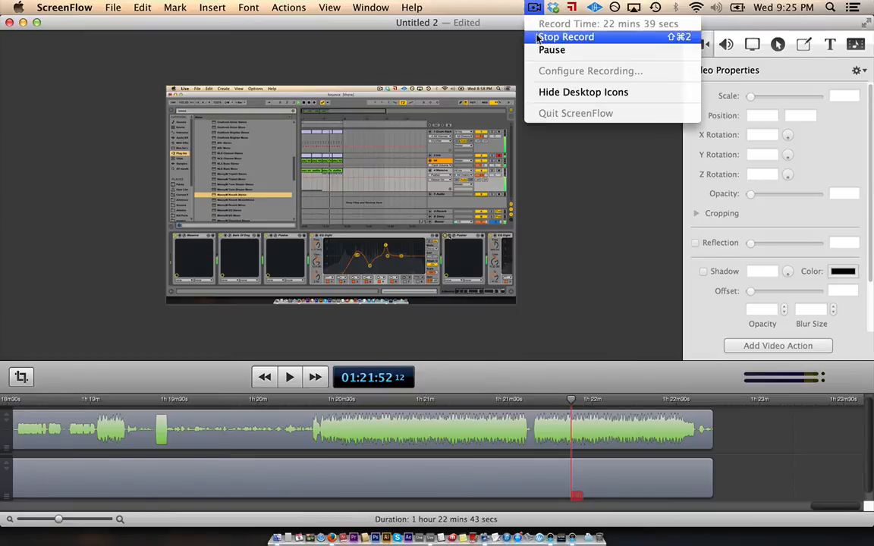